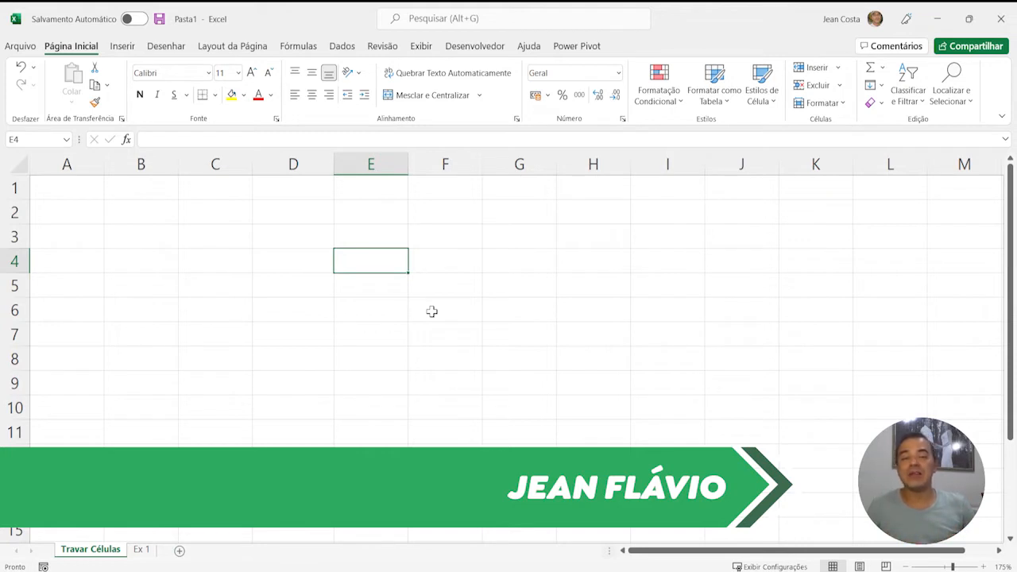
pyautogui.press('Left')
pyautogui.press('Left')
pyautogui.press('Up')
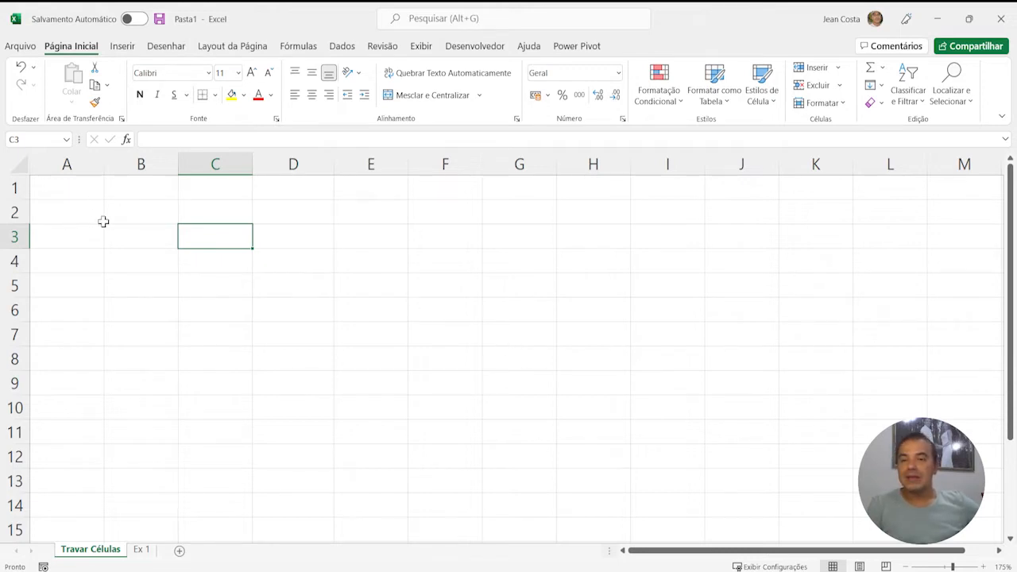
pyautogui.moveTo(111, 211); pyautogui.dragTo(591, 409)
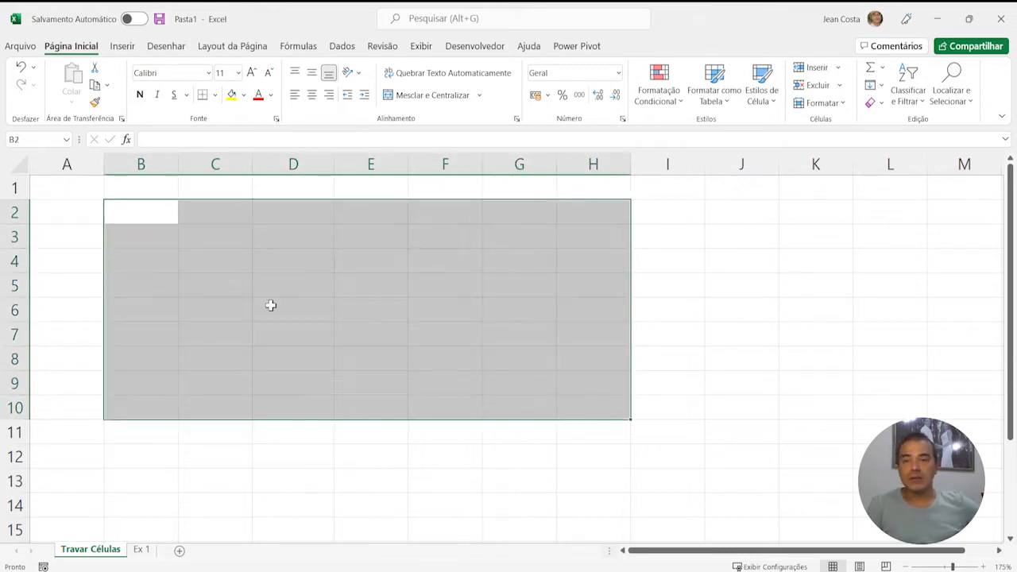
pyautogui.click(155, 218)
pyautogui.click(221, 217)
pyautogui.click(307, 215)
pyautogui.click(377, 218)
pyautogui.click(447, 228)
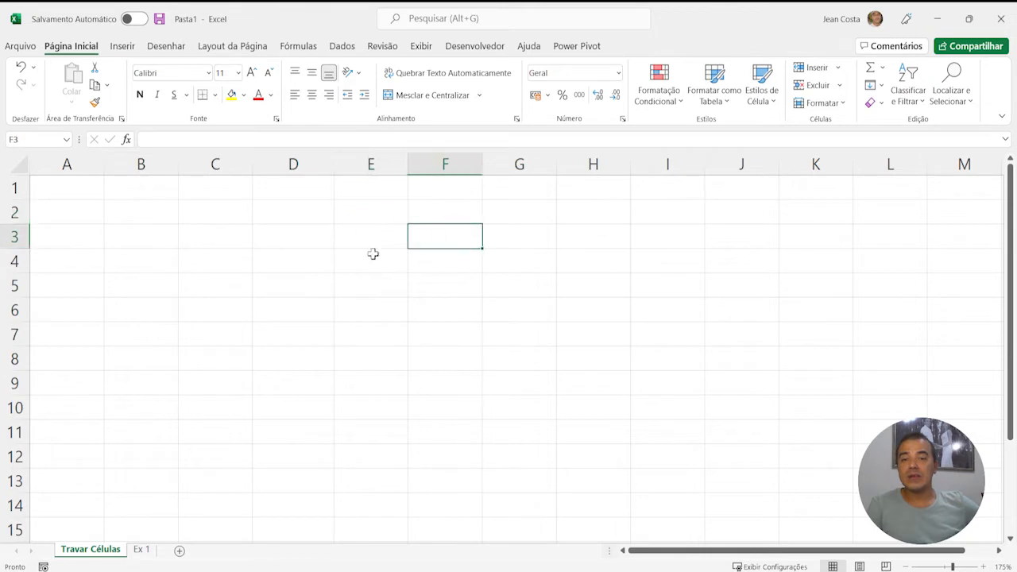
pyautogui.click(349, 242)
pyautogui.click(286, 238)
pyautogui.click(132, 233)
pyautogui.click(296, 242)
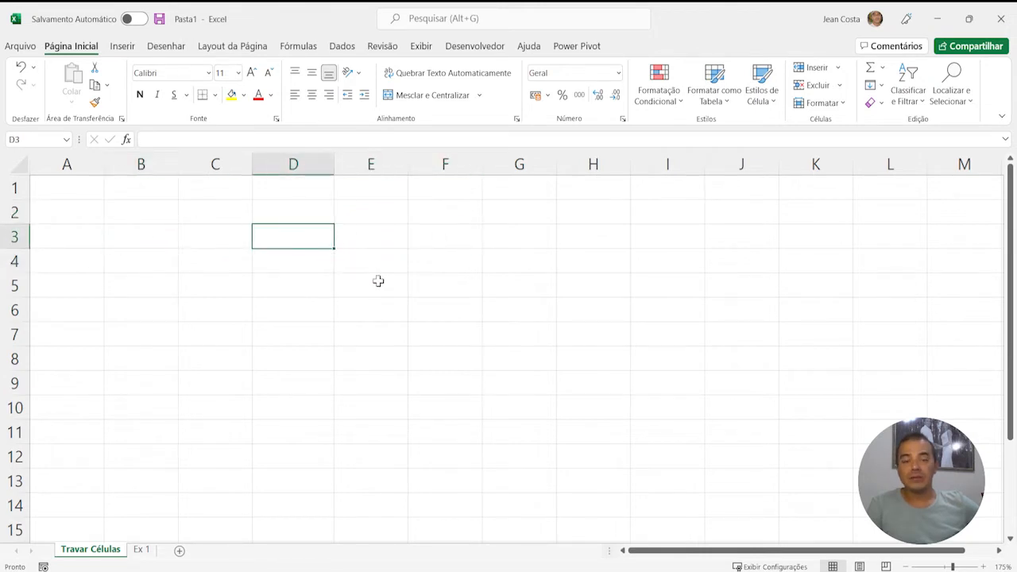
# Step: Fill cell B2 with yellow
pyautogui.press('Left')
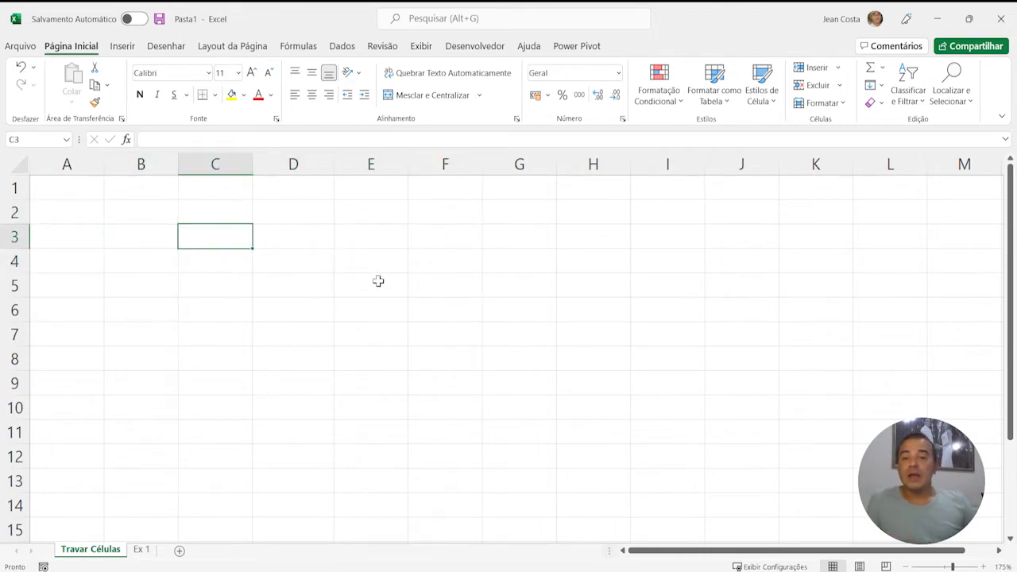
pyautogui.press('Left')
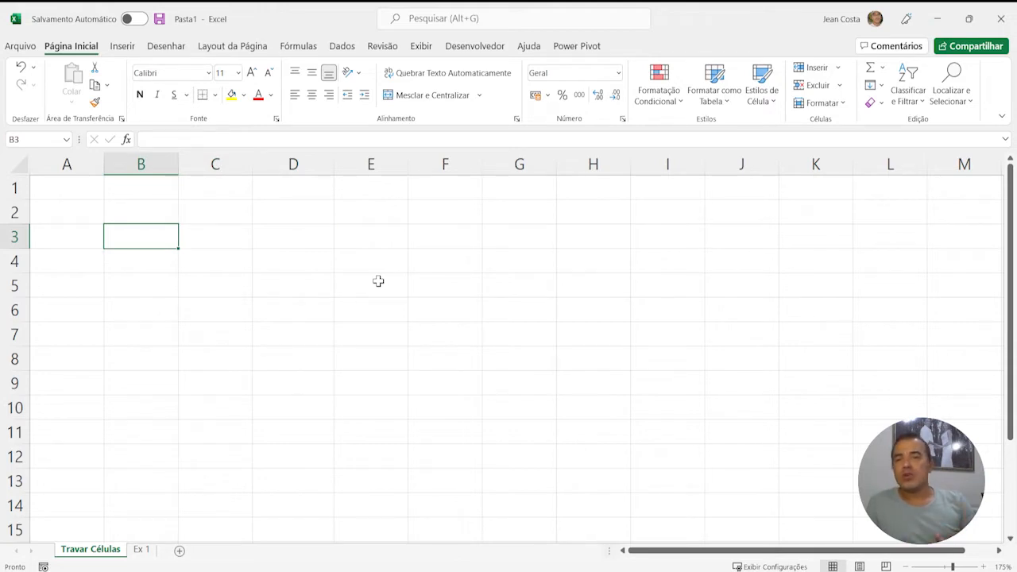
pyautogui.press('Up')
pyautogui.press('Right')
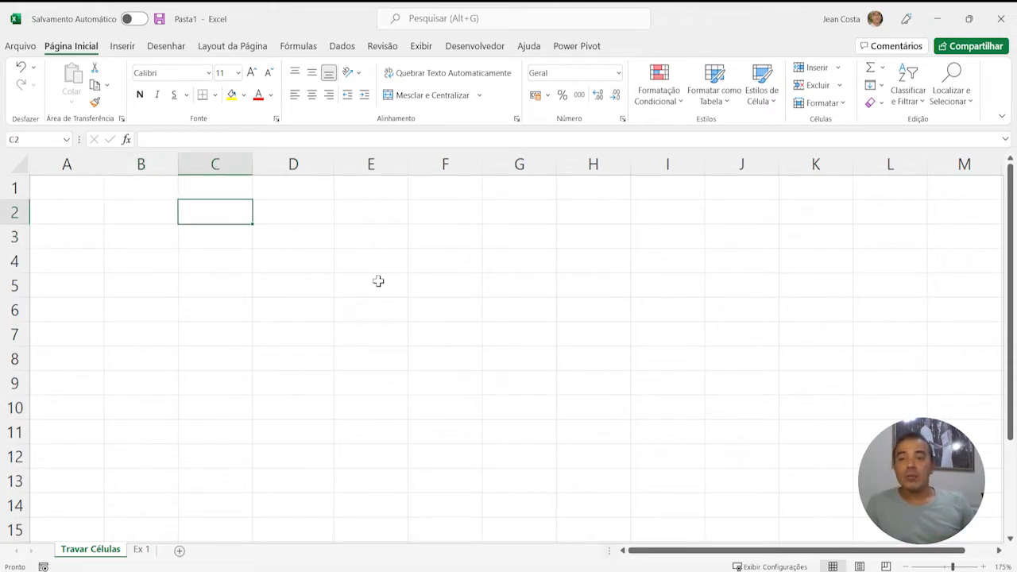
pyautogui.press('Left')
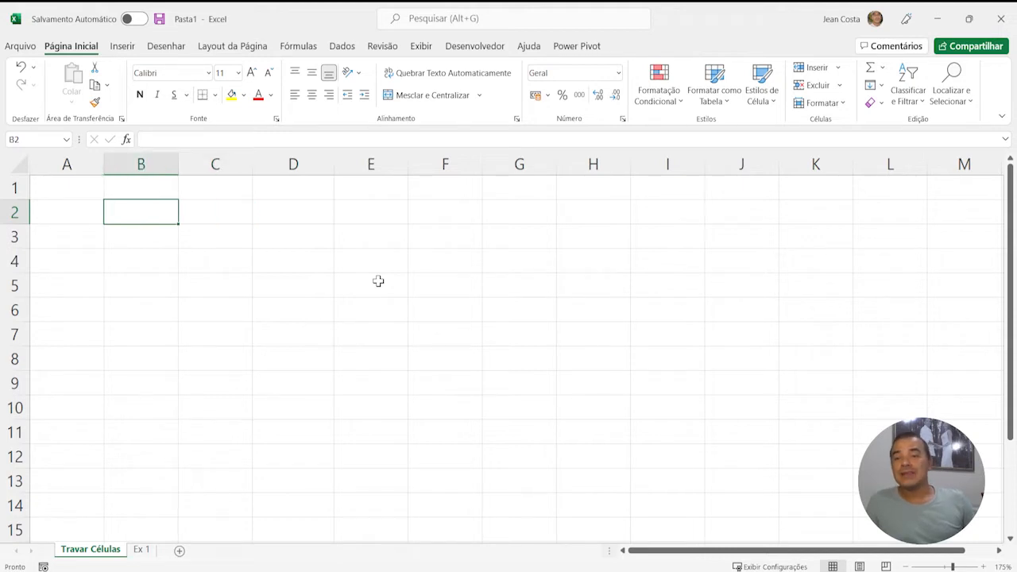
pyautogui.click(231, 95)
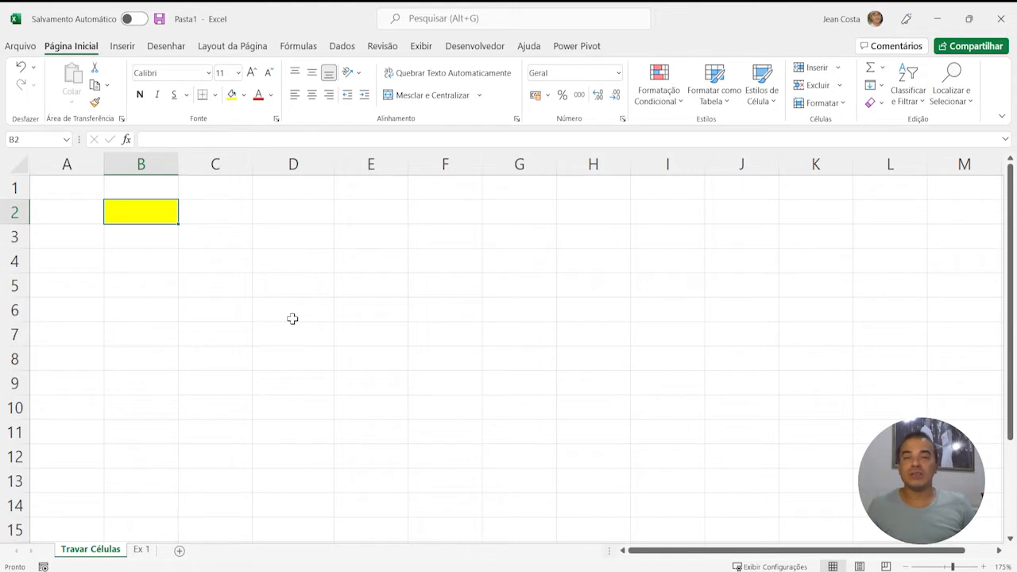
# Step: Enter a $ sign in cell D2, centred horizontally, with font size 20
pyautogui.press('Right')
pyautogui.press('Right')
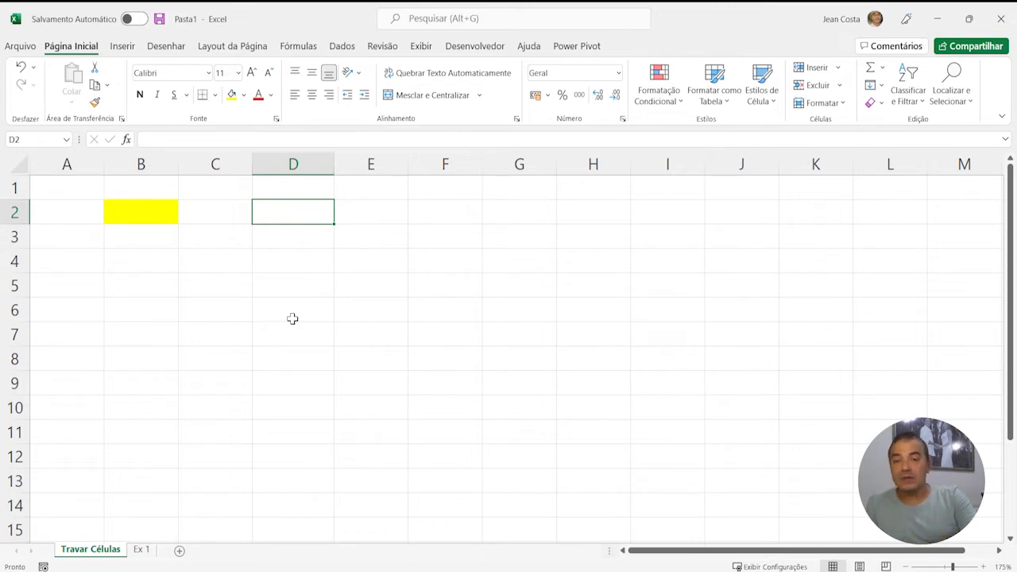
pyautogui.write('$')
pyautogui.press('Return')
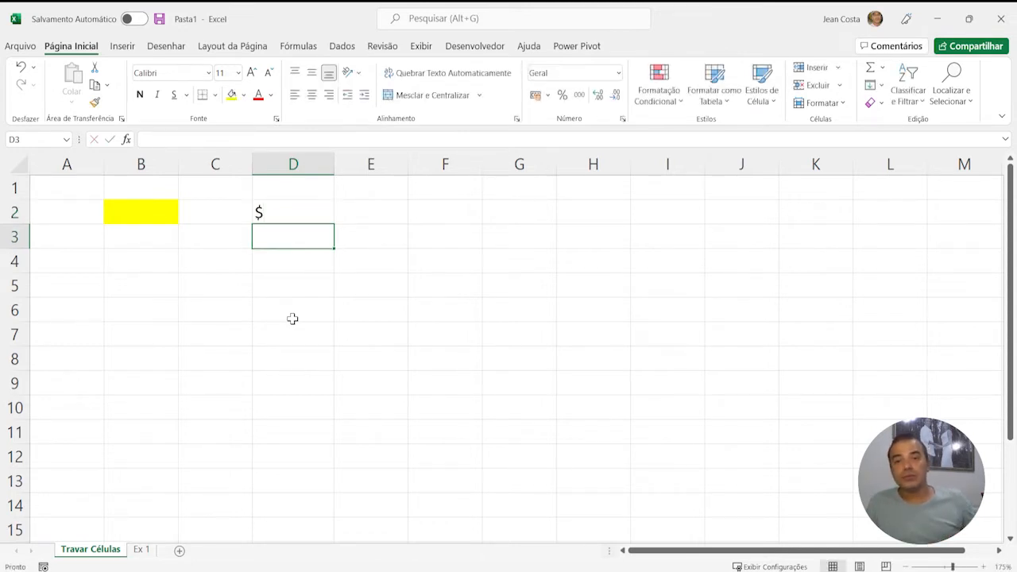
pyautogui.press('Up')
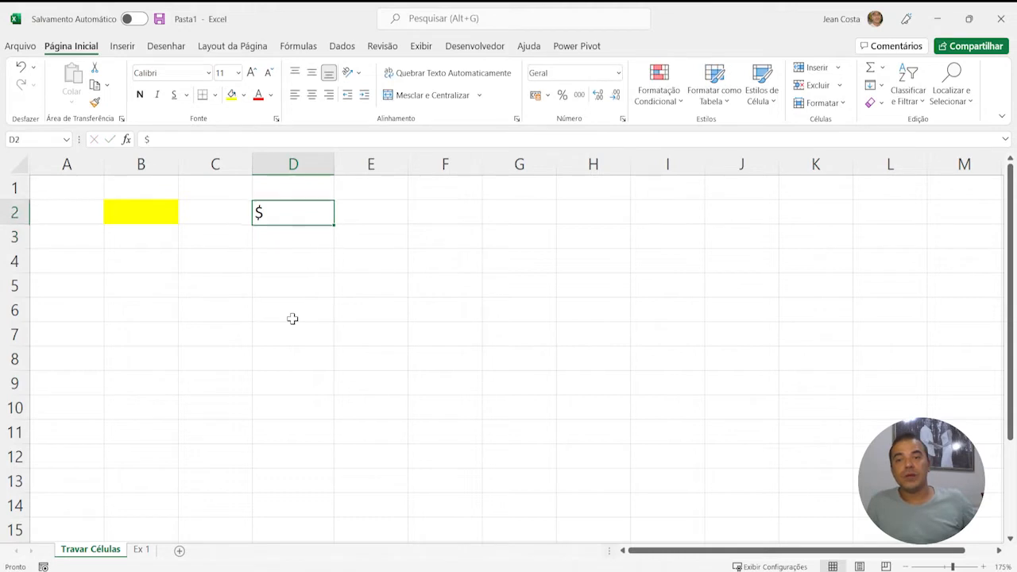
pyautogui.click(313, 95)
pyautogui.click(239, 73)
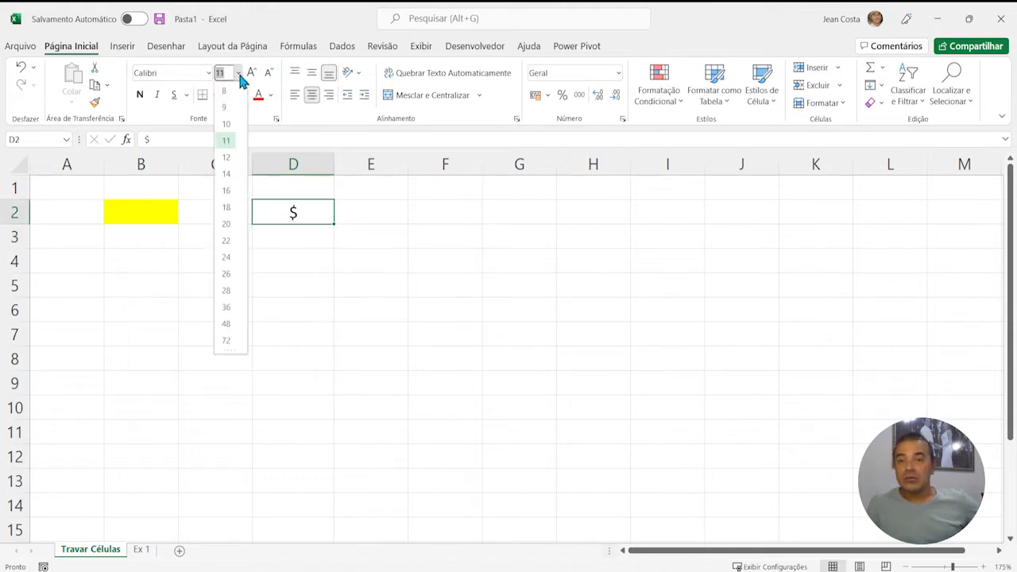
pyautogui.click(228, 225)
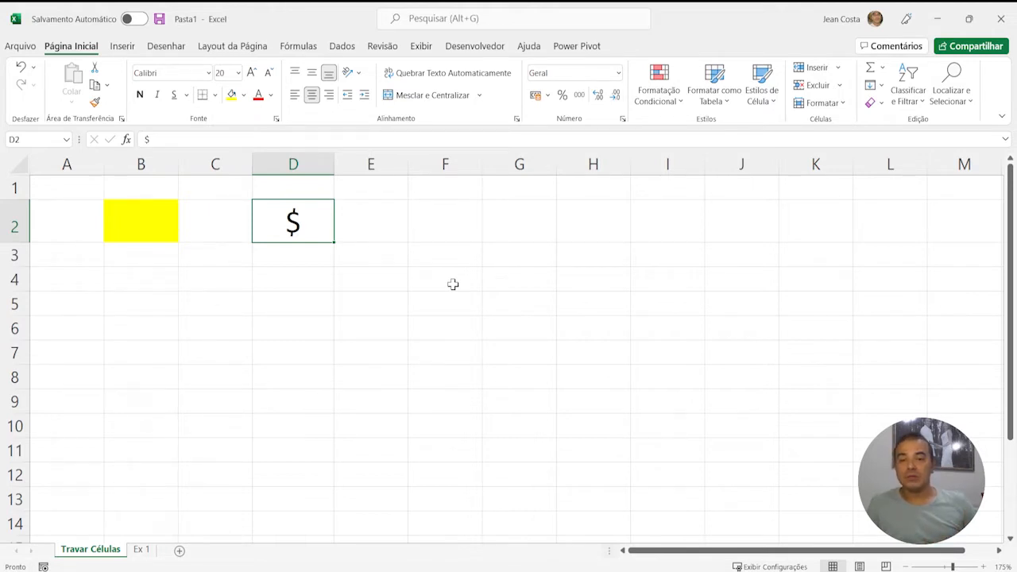
# Step: Enter 10 in the yellow cell B2 and centre it horizontally
pyautogui.press('Left')
pyautogui.press('Left')
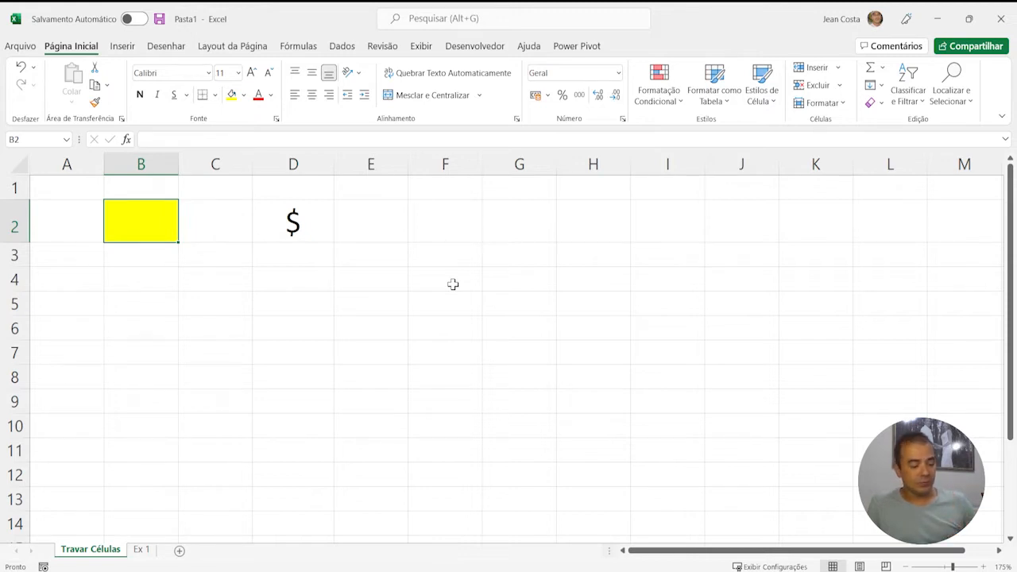
pyautogui.write('10')
pyautogui.press('Return')
pyautogui.press('Up')
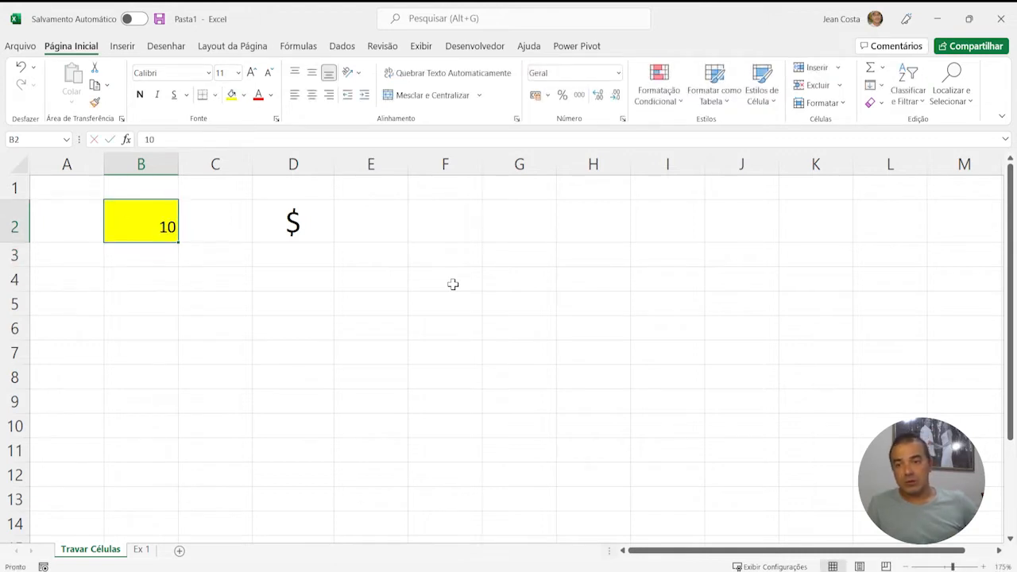
pyautogui.click(312, 94)
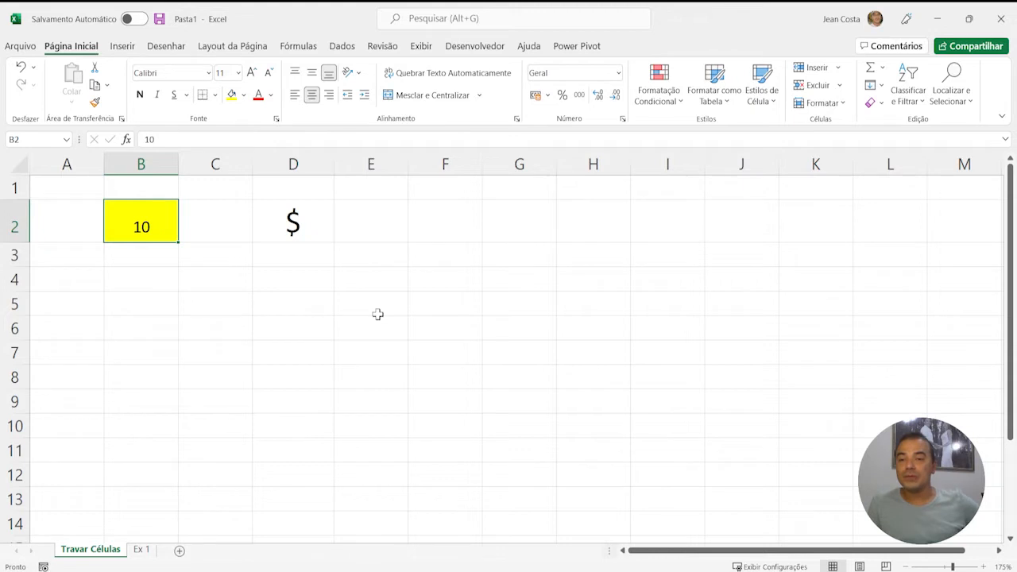
# Step: Enter the formula =B2 in cell B4 and centre its result horizontally
pyautogui.click(151, 282)
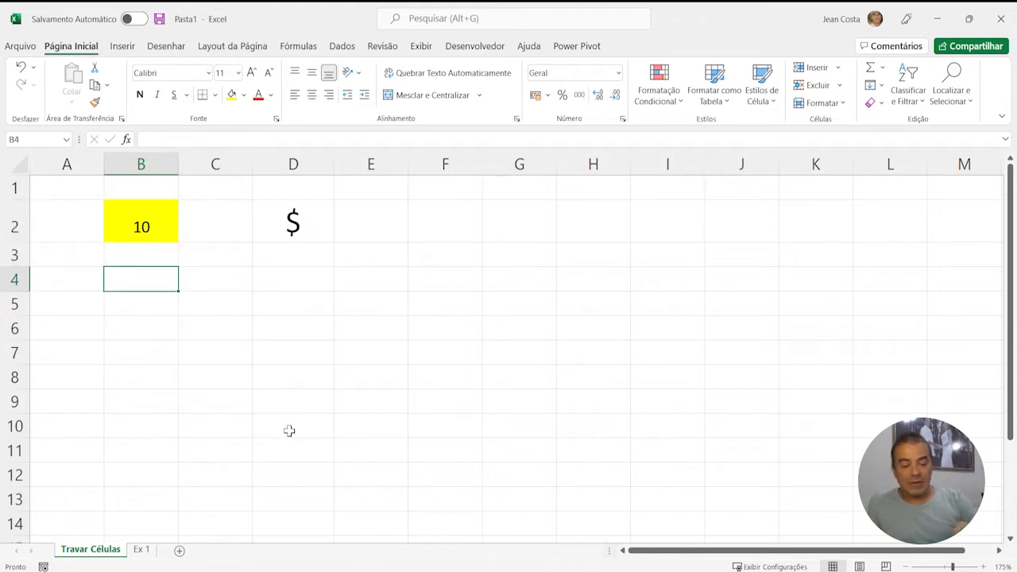
pyautogui.write('=')
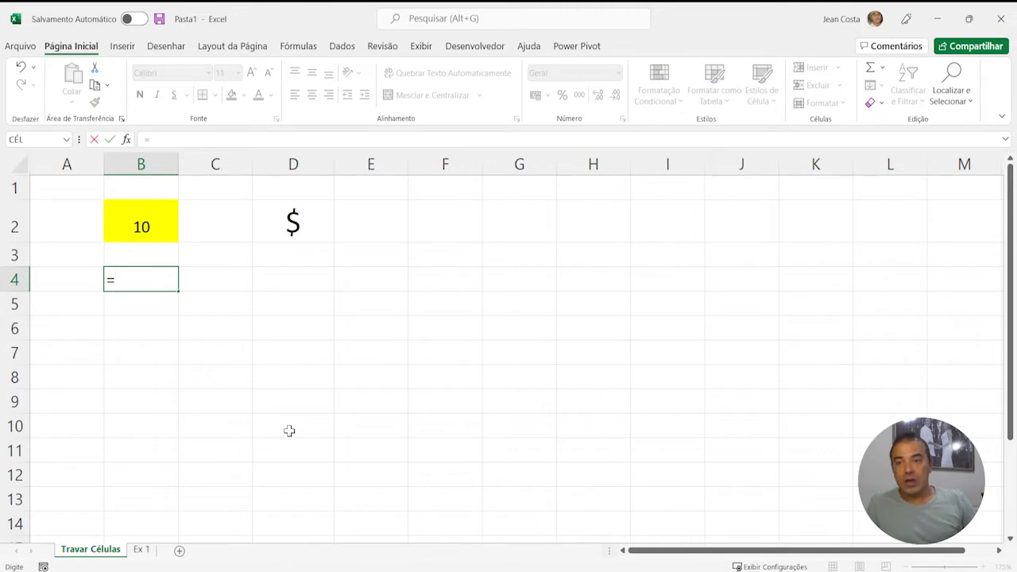
pyautogui.press('Up')
pyautogui.press('Up')
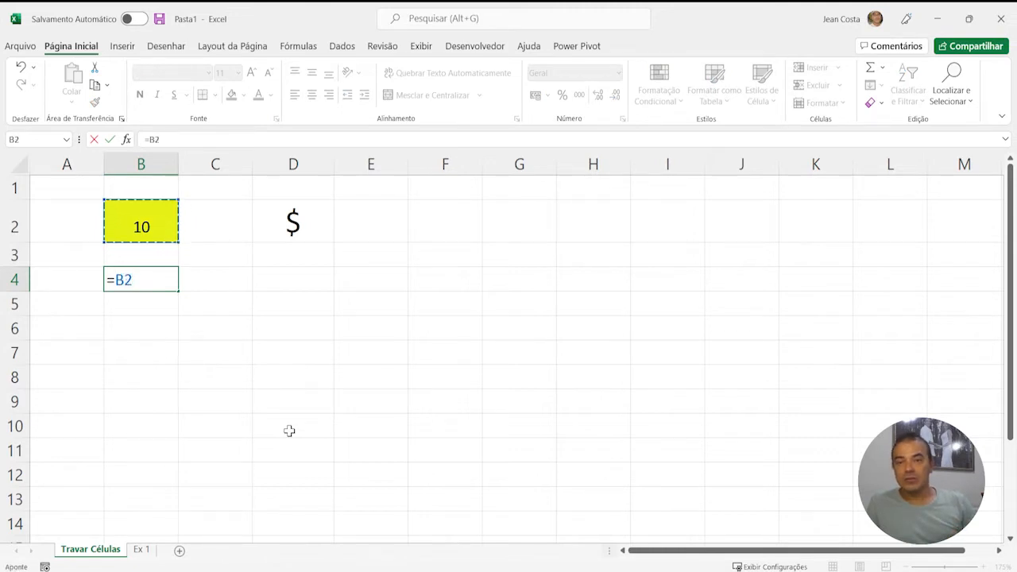
pyautogui.press('Return')
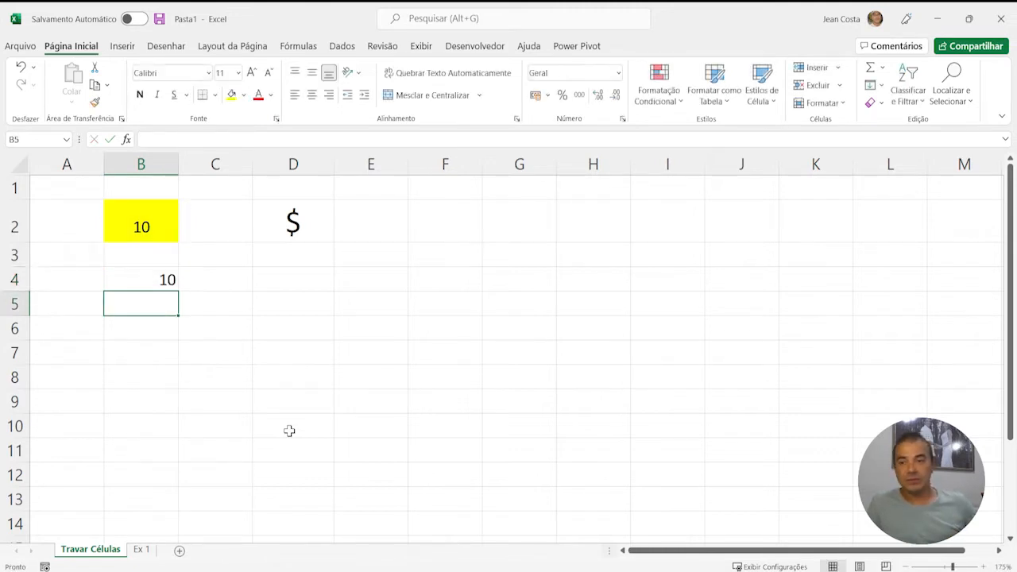
pyautogui.press('Up')
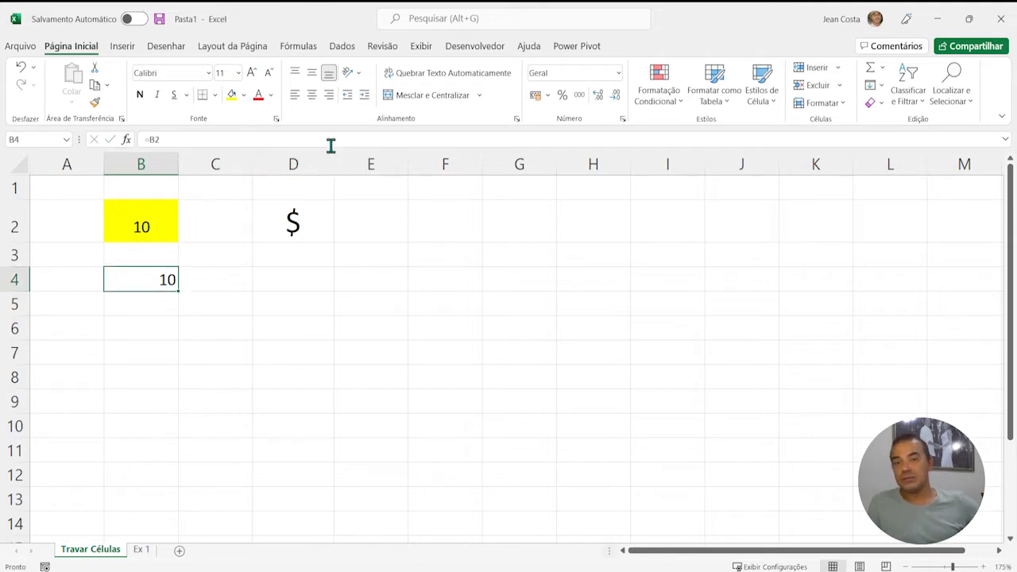
pyautogui.click(312, 95)
# Step: Move the $ sign from cell D2 to cell G2
pyautogui.click(302, 223)
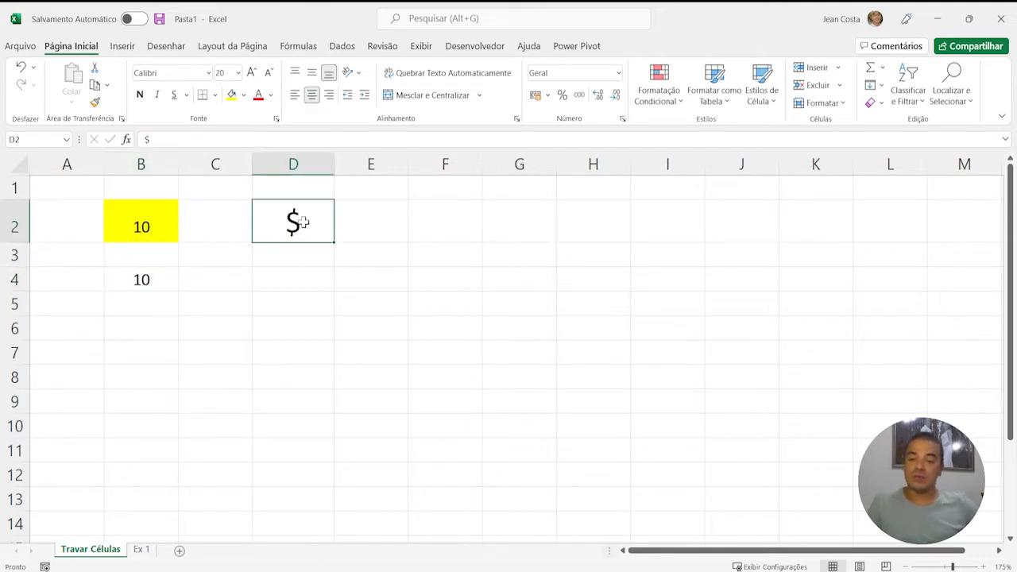
pyautogui.hotkey('ctrl', 'c')
pyautogui.press('Right')
pyautogui.press('Right')
pyautogui.press('Right')
pyautogui.press('Return')
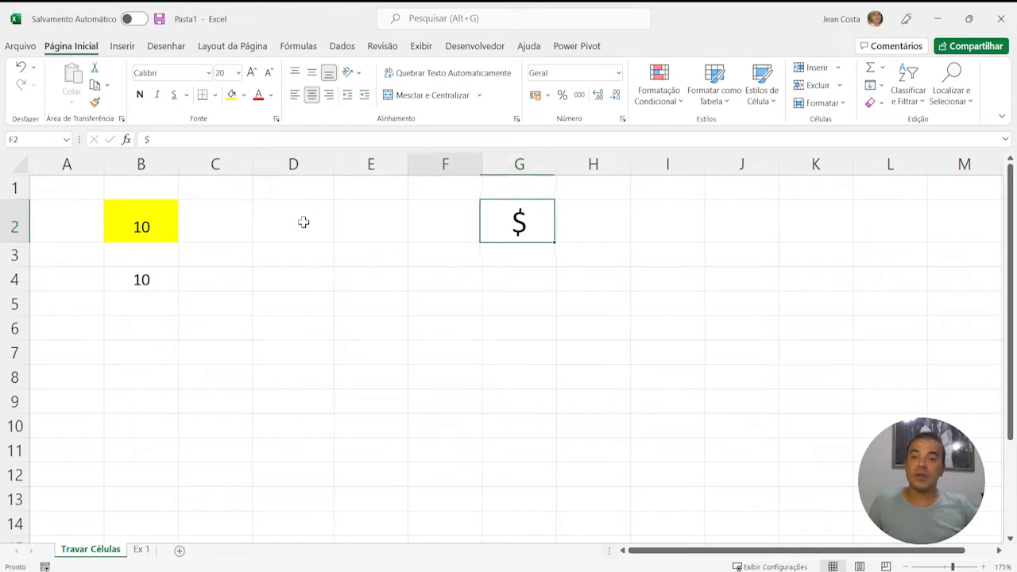
# Step: Copy the formula in cell B4 into the adjacent cell C4
pyautogui.press('Left')
pyautogui.press('Left')
pyautogui.press('Left')
pyautogui.press('Left')
pyautogui.press('Left')
pyautogui.press('Down')
pyautogui.press('Down')
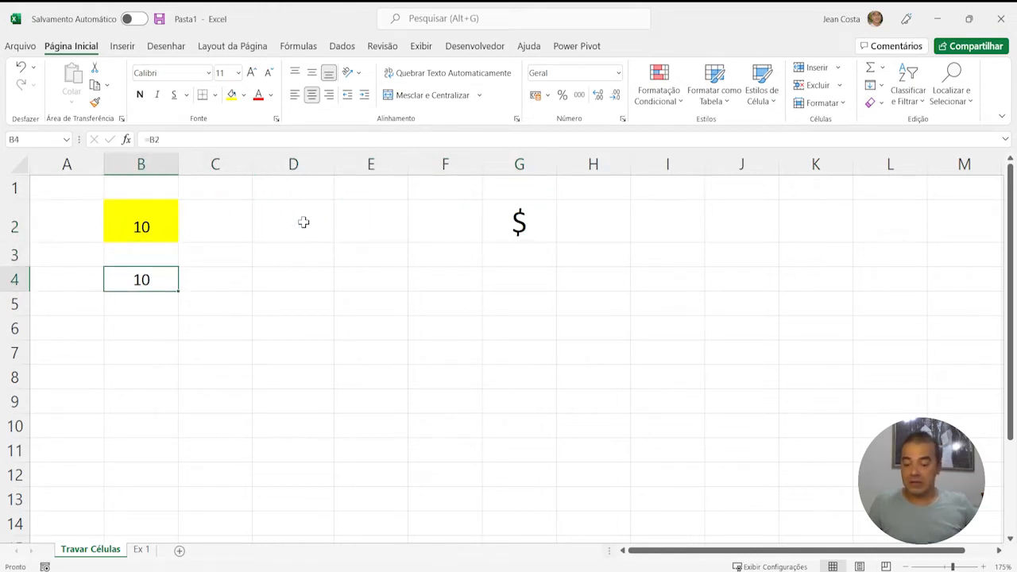
pyautogui.hotkey('ctrl', 'c')
pyautogui.press('Right')
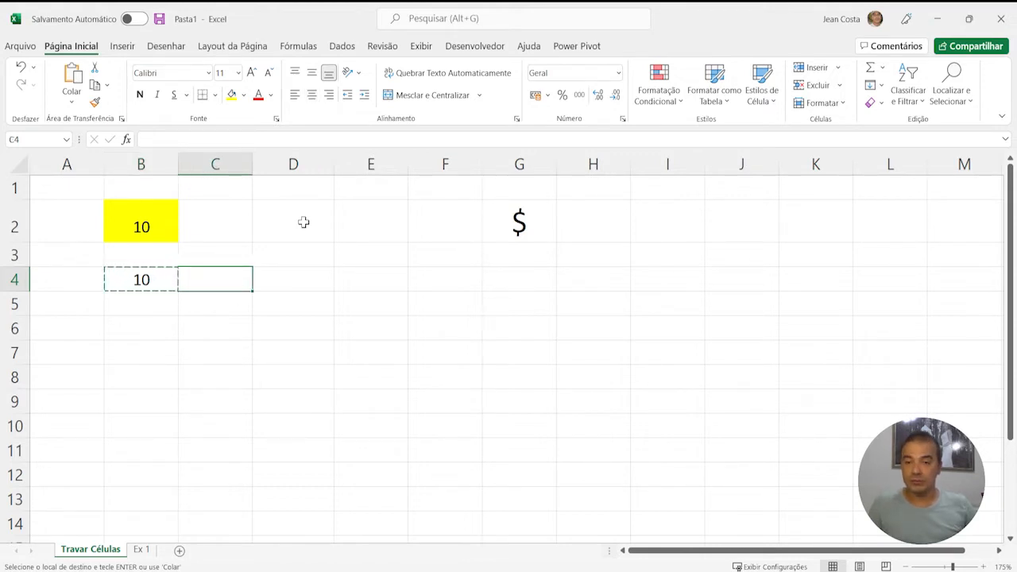
pyautogui.hotkey('ctrl', 'v')
pyautogui.press('Escape')
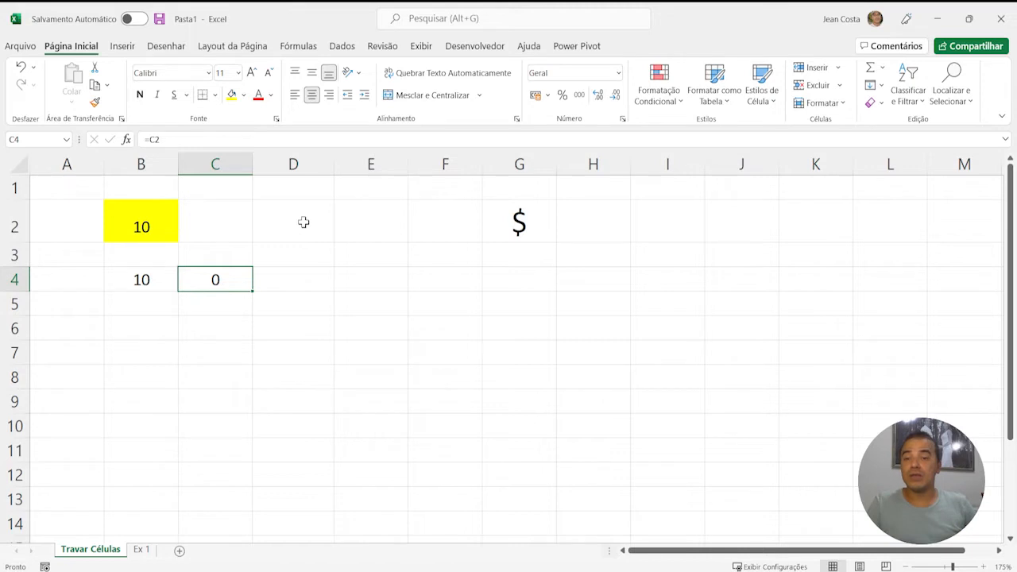
# Step: Examine which cells the formulas in C4 and B4 refer to, leaving both formulas as they are
pyautogui.press('F2')
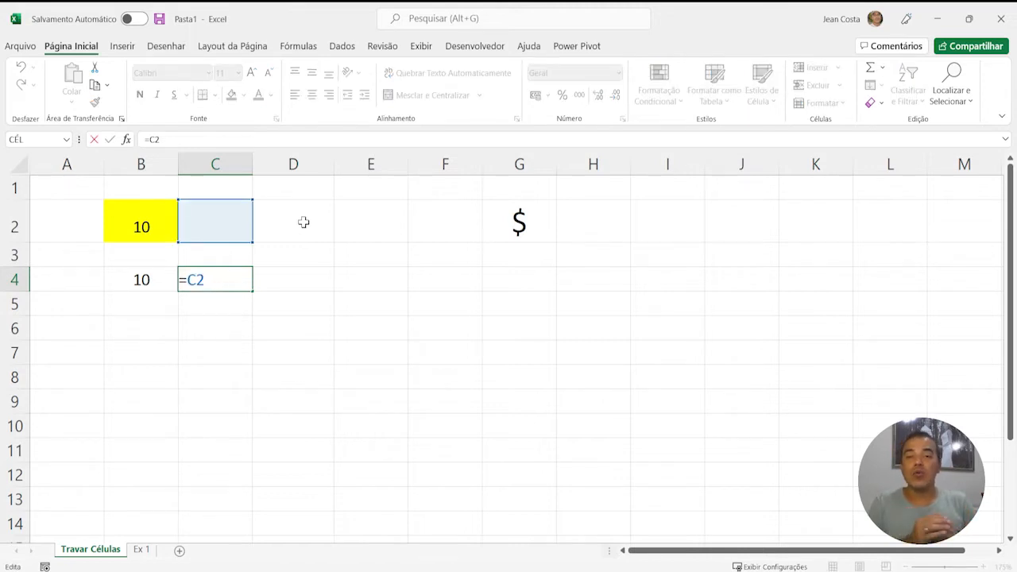
pyautogui.press('Escape')
pyautogui.press('Left')
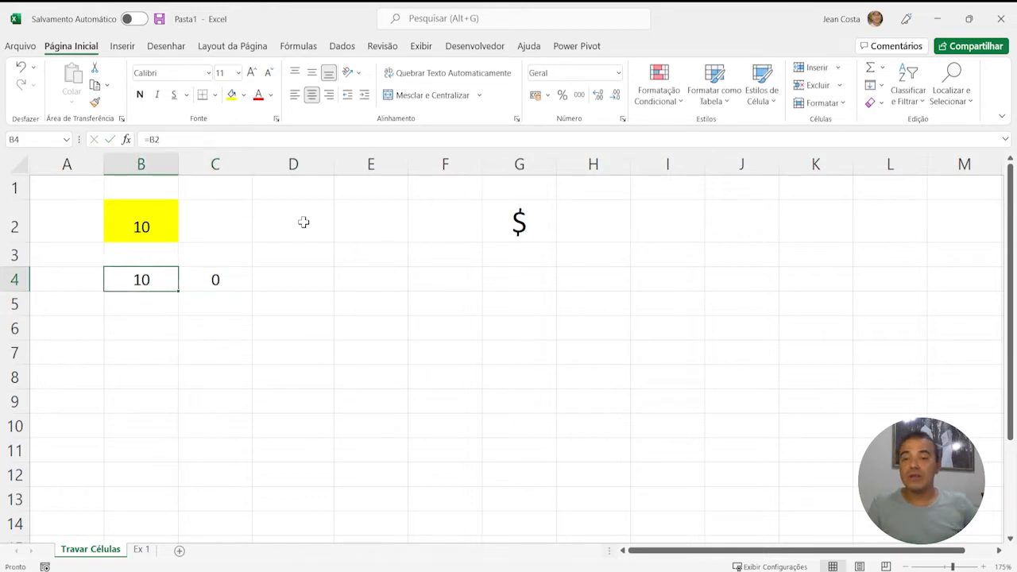
pyautogui.hotkey('ctrl', 'c')
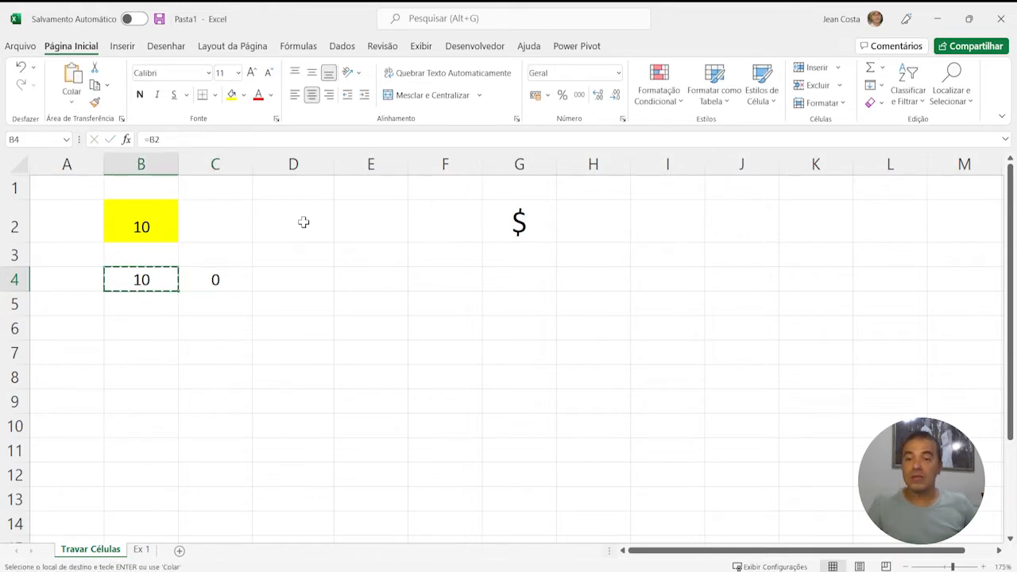
pyautogui.press('Escape')
pyautogui.press('F2')
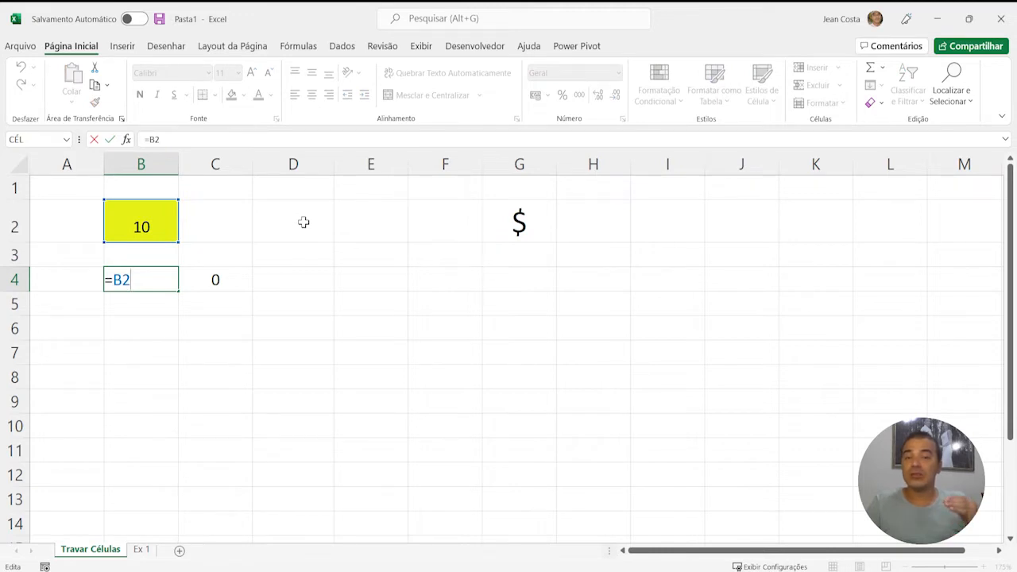
pyautogui.press('Escape')
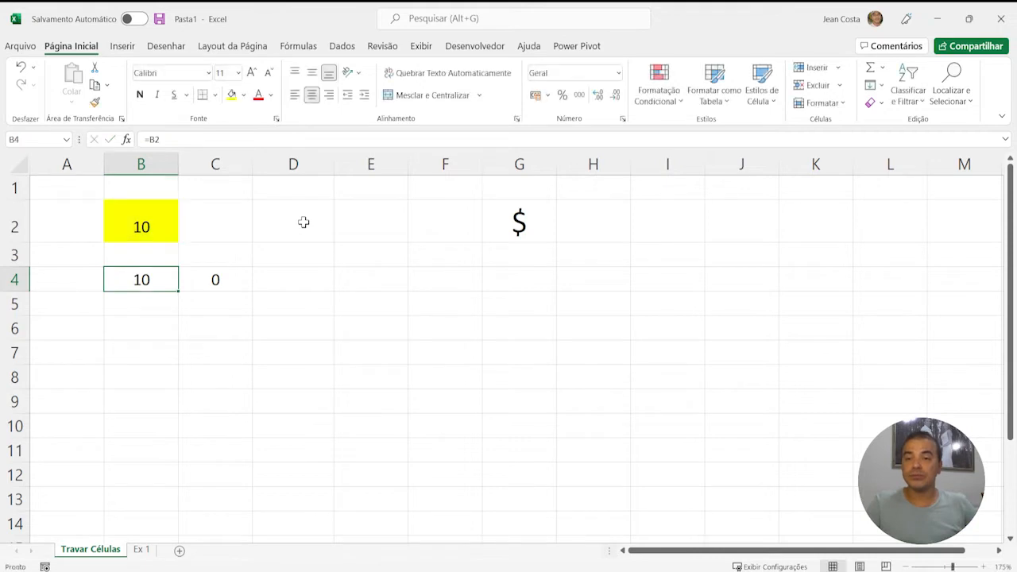
# Step: Paste the formula from cell B4 over cell C4 once more
pyautogui.hotkey('ctrl', 'c')
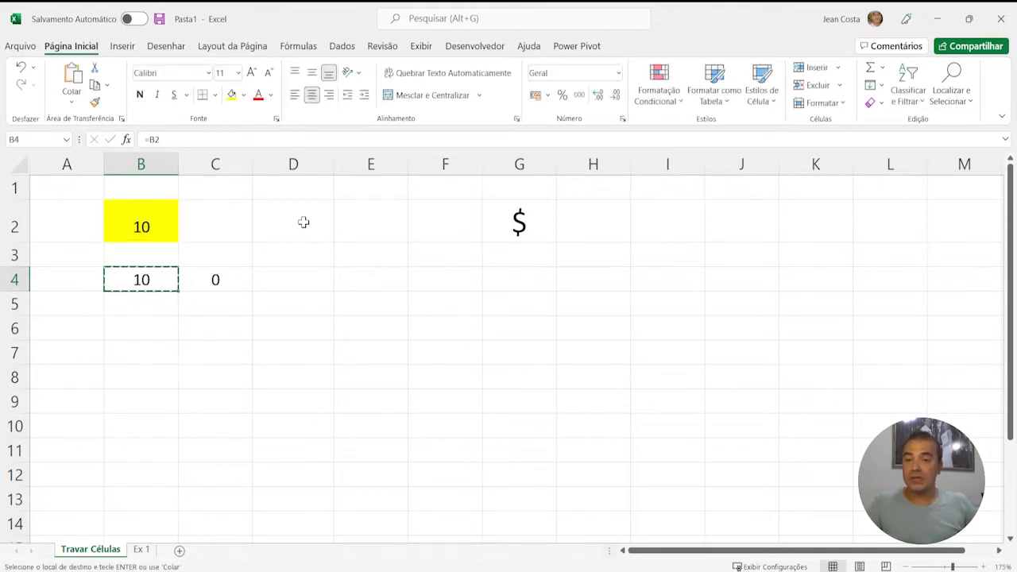
pyautogui.press('Right')
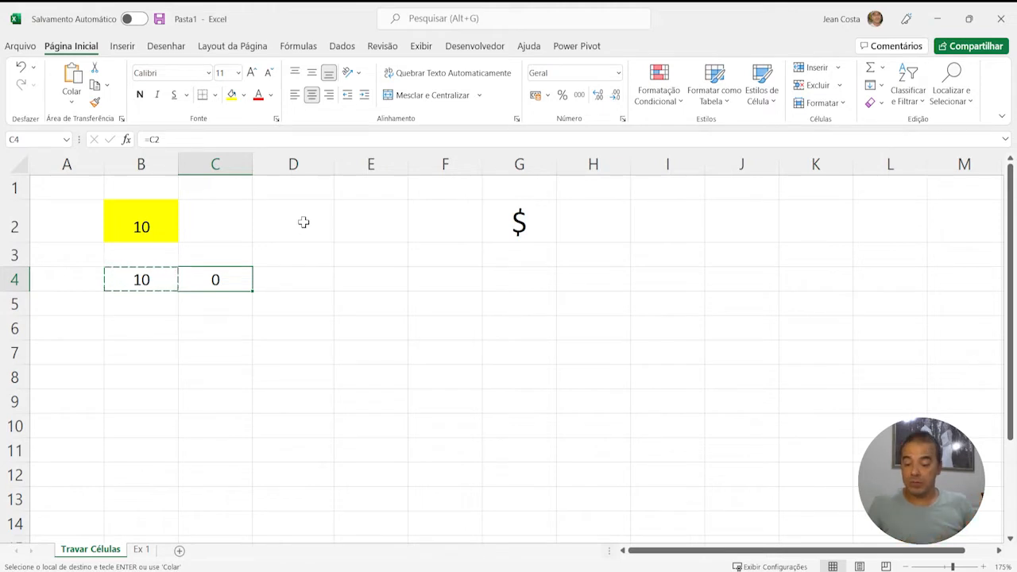
pyautogui.hotkey('ctrl', 'v')
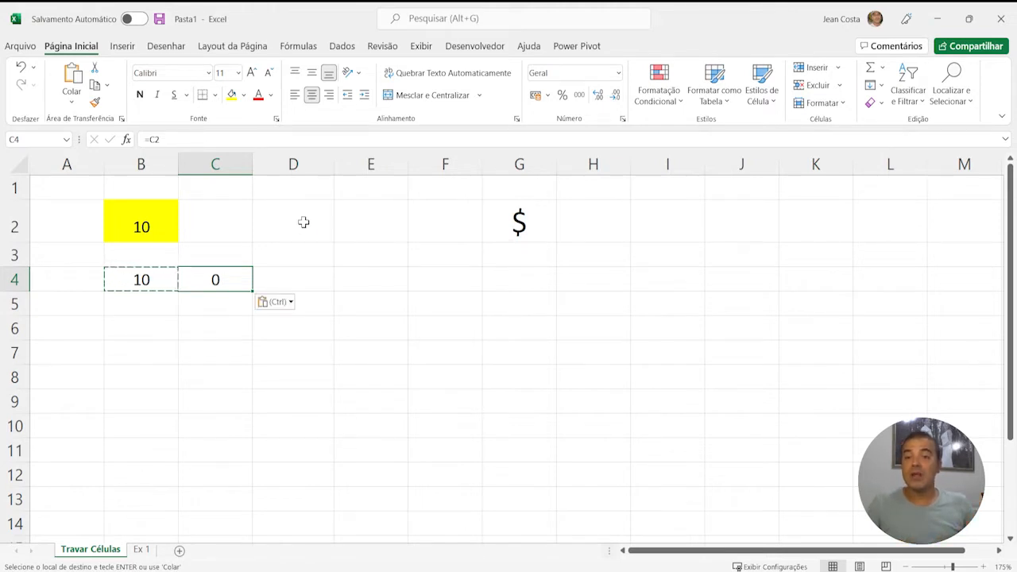
# Step: Check which cell the formula in C4 refers to, and clear C4
pyautogui.press('Escape')
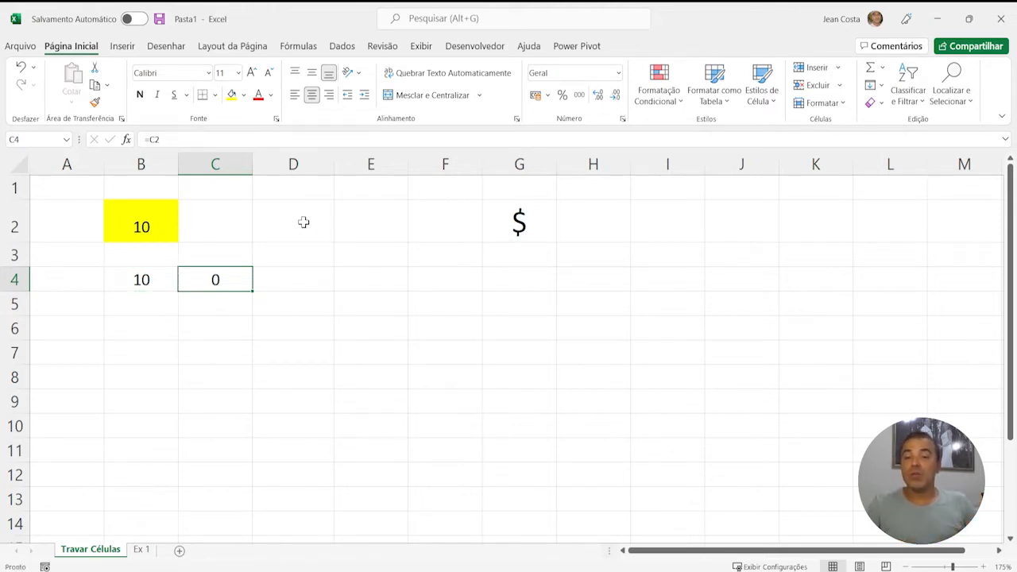
pyautogui.press('F2')
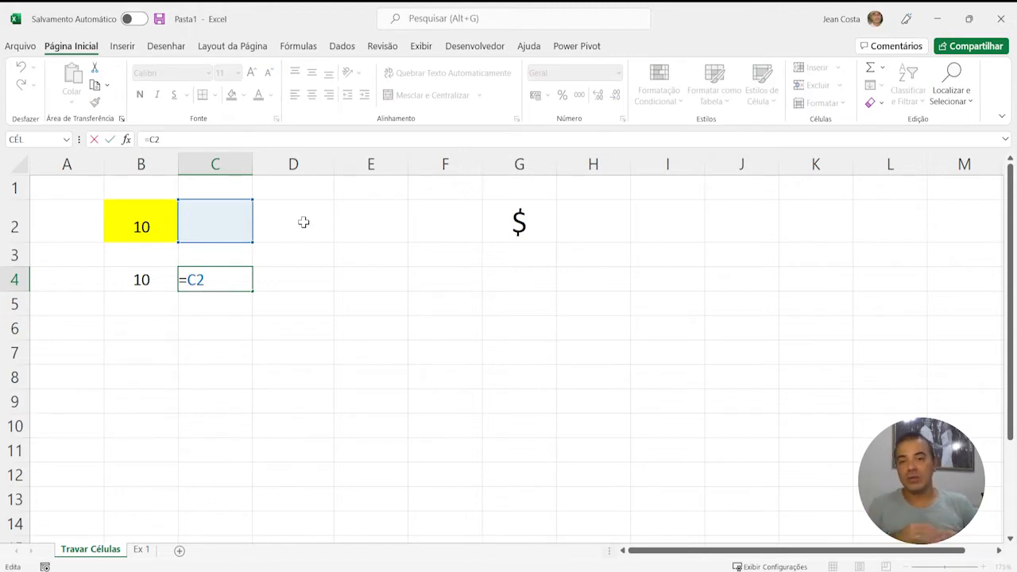
pyautogui.press('Escape')
pyautogui.press('Left')
pyautogui.press('Right')
pyautogui.press('Delete')
pyautogui.press('Left')
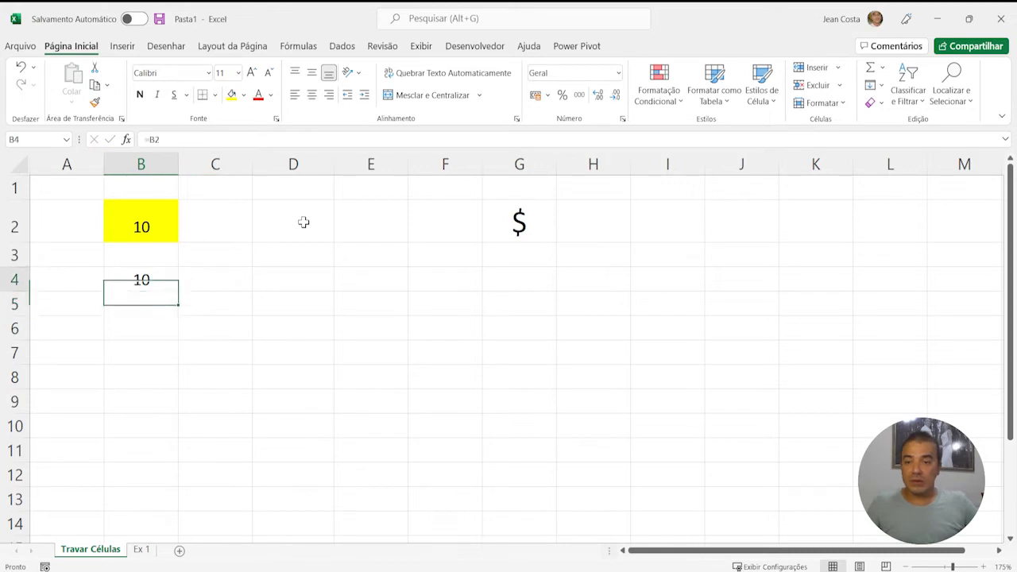
# Step: Copy the formula in B4 into E4 and examine which cell the copy refers to
pyautogui.hotkey('ctrl', 'c')
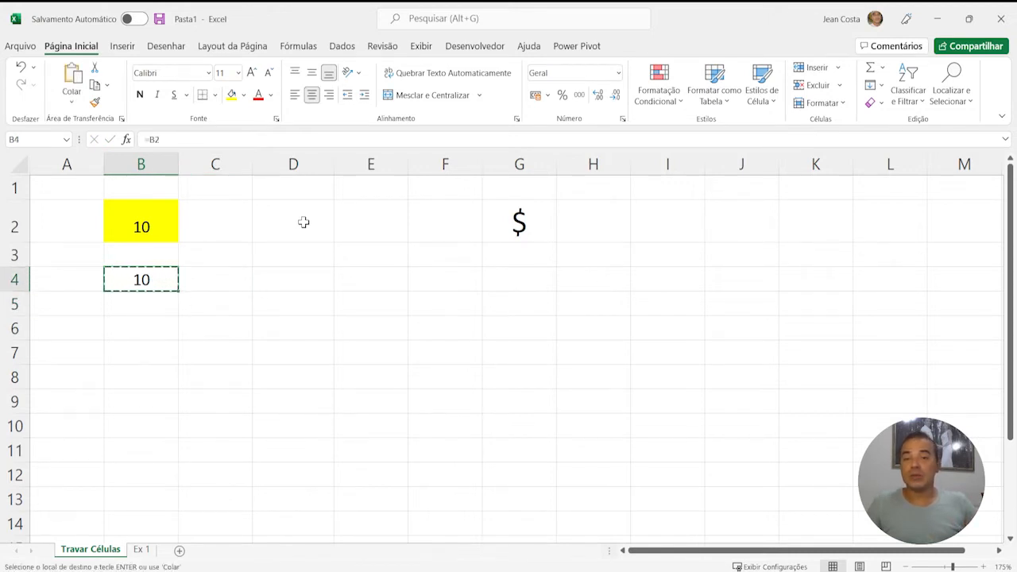
pyautogui.press('Right')
pyautogui.press('Right')
pyautogui.press('Right')
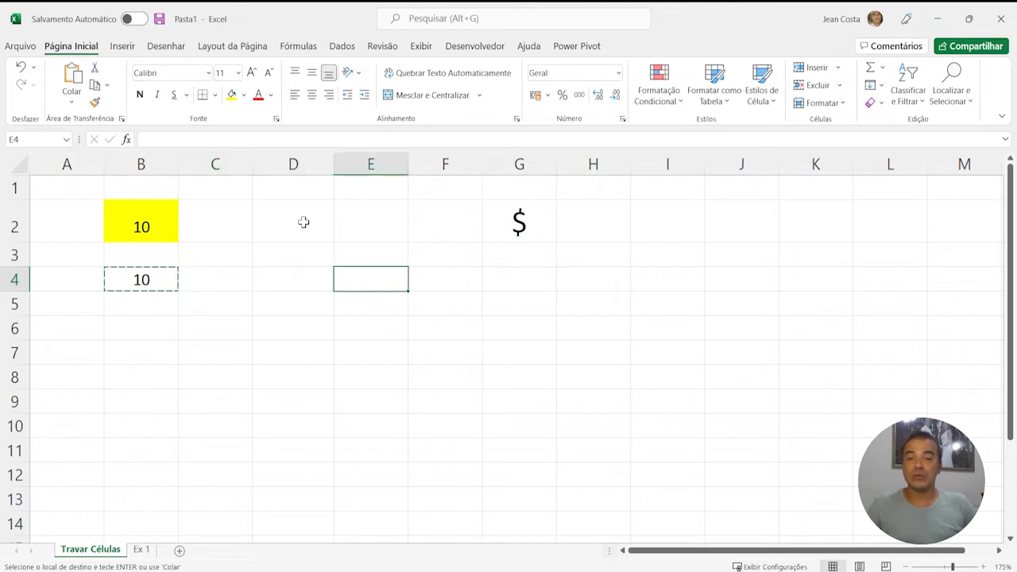
pyautogui.hotkey('ctrl', 'v')
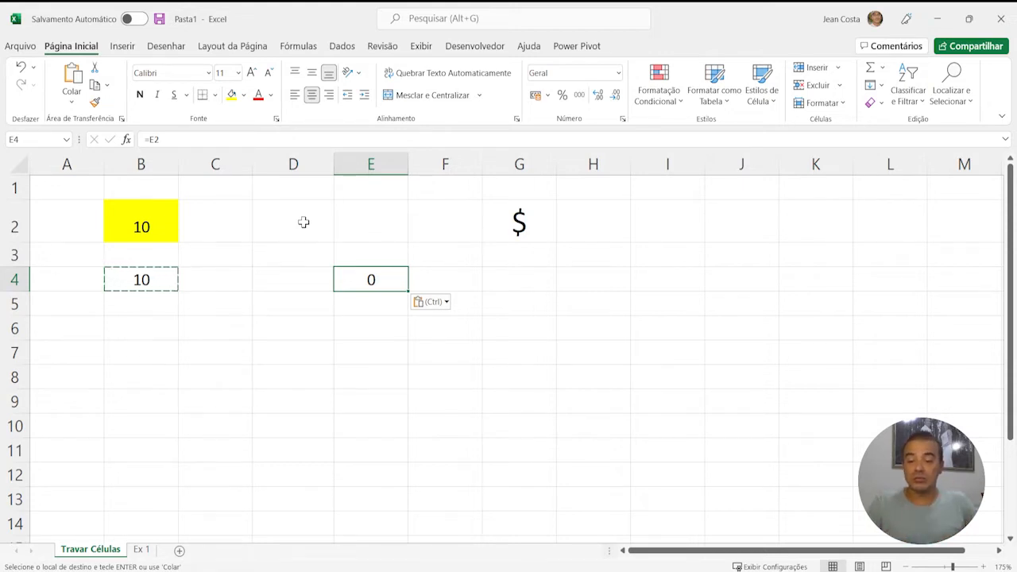
pyautogui.press('F2')
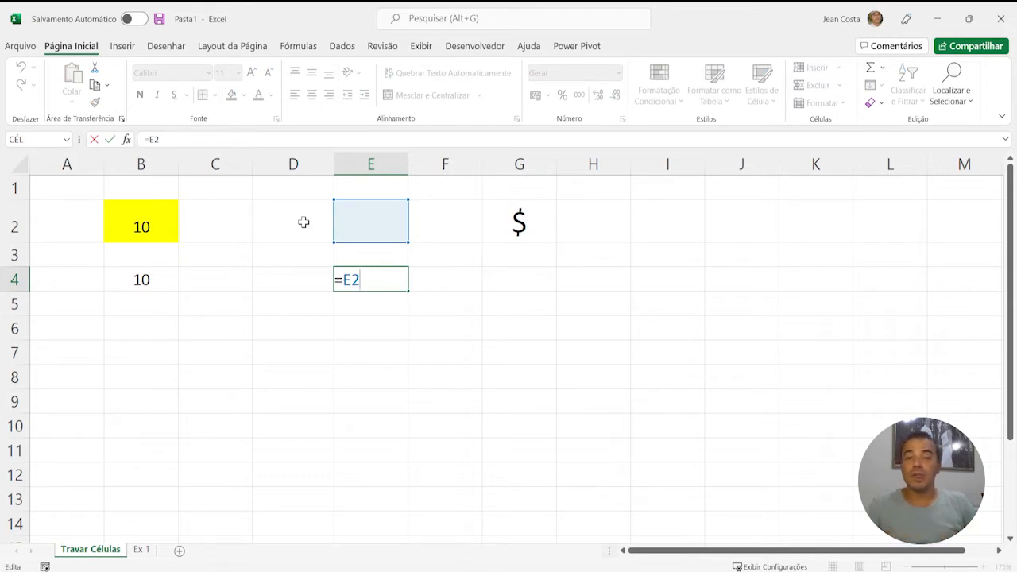
# Step: Clear the copied formula from E4 and reselect the original formula in B4
pyautogui.hotkey('shift', 'Tab')
pyautogui.press('Tab')
pyautogui.press('Delete')
pyautogui.hotkey('shift', 'Tab')
pyautogui.hotkey('shift', 'Tab')
pyautogui.hotkey('shift', 'Tab')
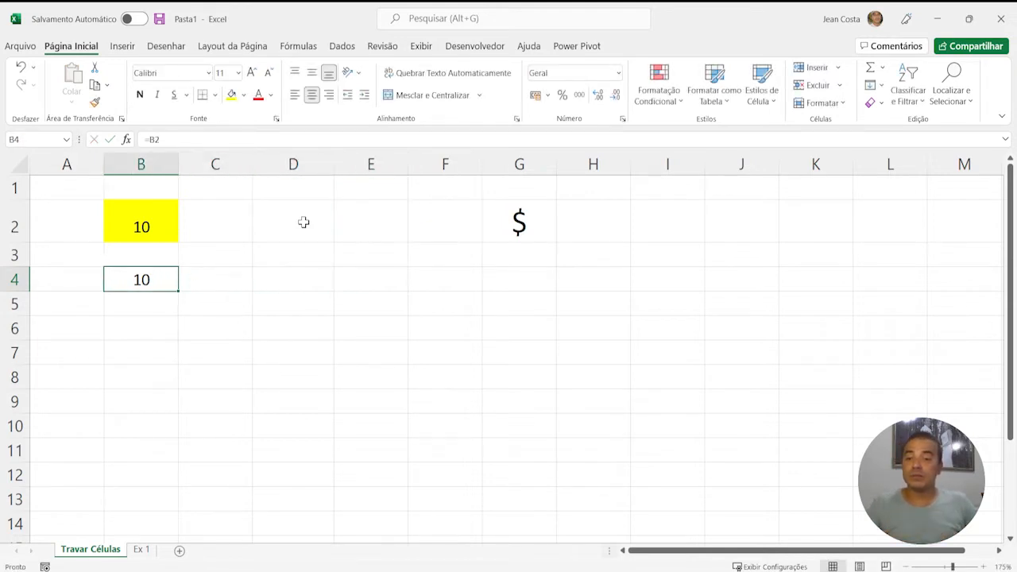
# Step: Copy the formula in B4 down into B5 and examine which cell the copy refers to
pyautogui.hotkey('ctrl', 'c')
pyautogui.press('Down')
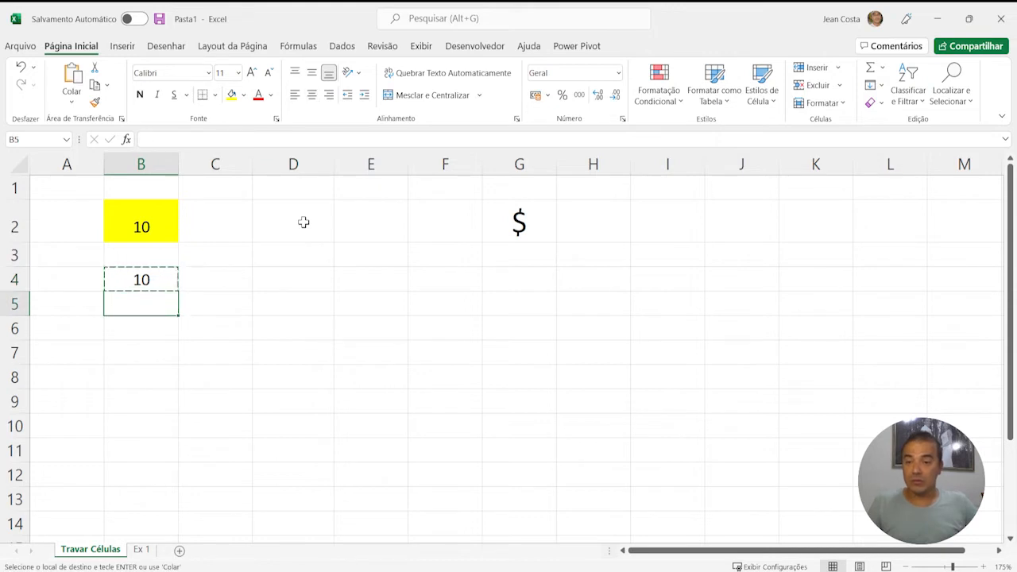
pyautogui.hotkey('ctrl', 'v')
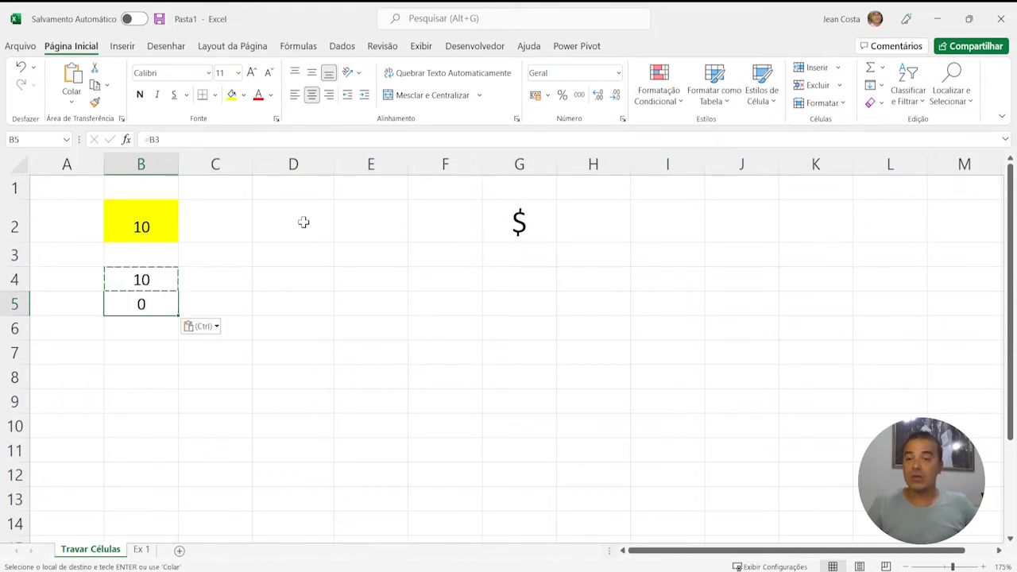
pyautogui.press('Escape')
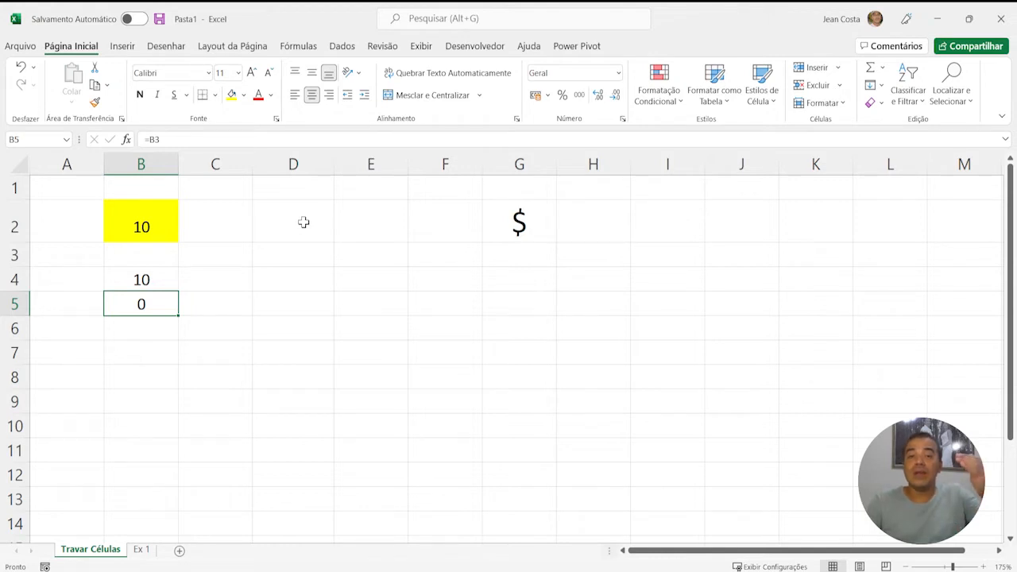
pyautogui.press('F2')
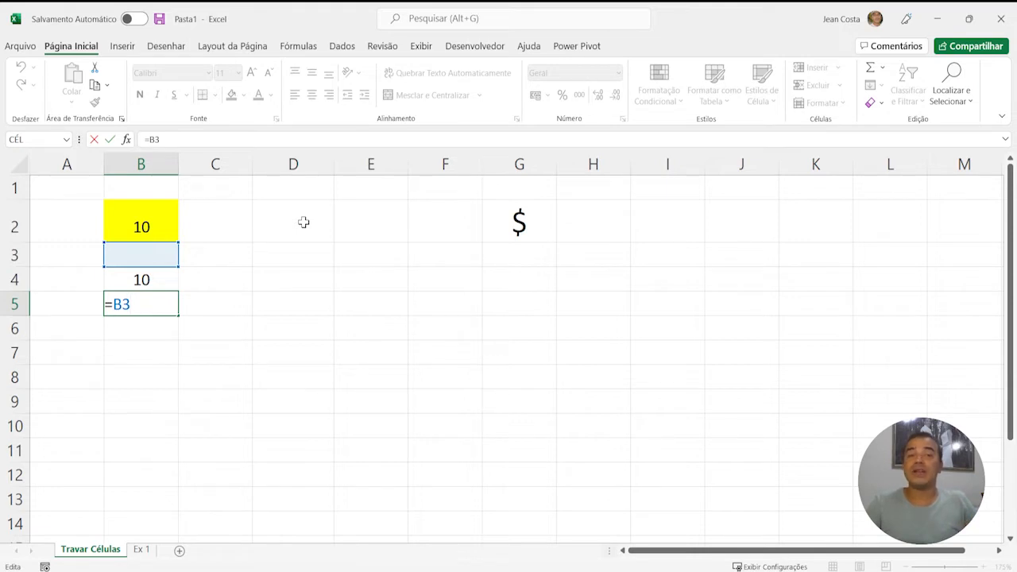
# Step: Clear the copied formula from B5 and return to B4
pyautogui.press('Escape')
pyautogui.press('Delete')
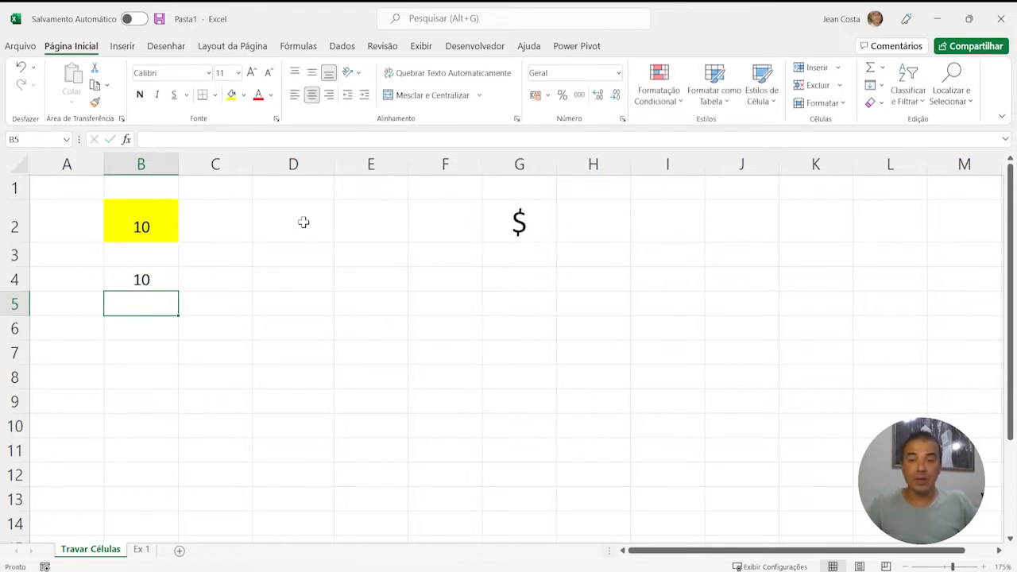
pyautogui.press('Up')
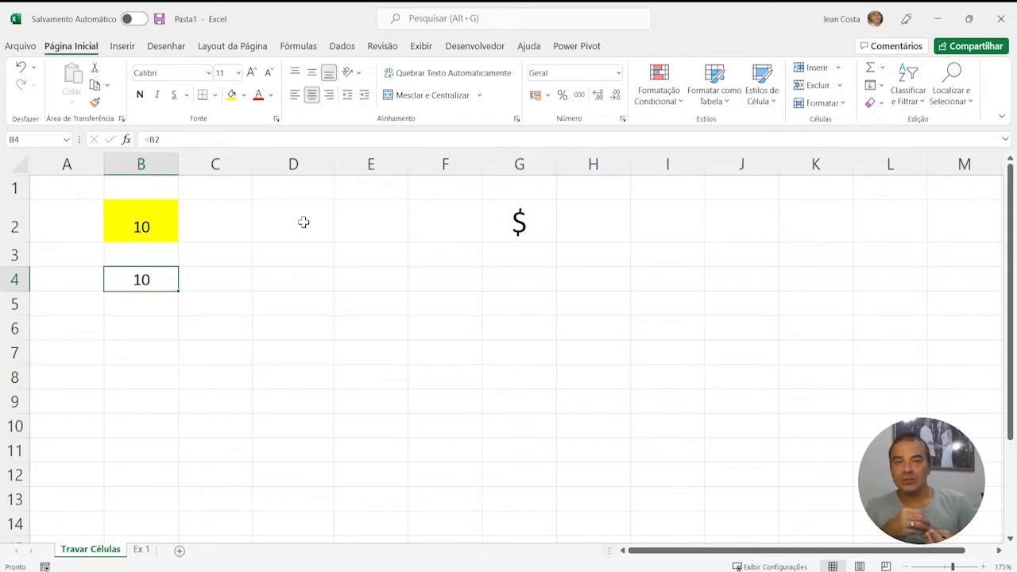
# Step: Point out the $ sign in G2 by selecting that cell, and return to the formula in B4
pyautogui.press('Right')
pyautogui.press('Right')
pyautogui.press('Right')
pyautogui.press('Right')
pyautogui.press('Right')
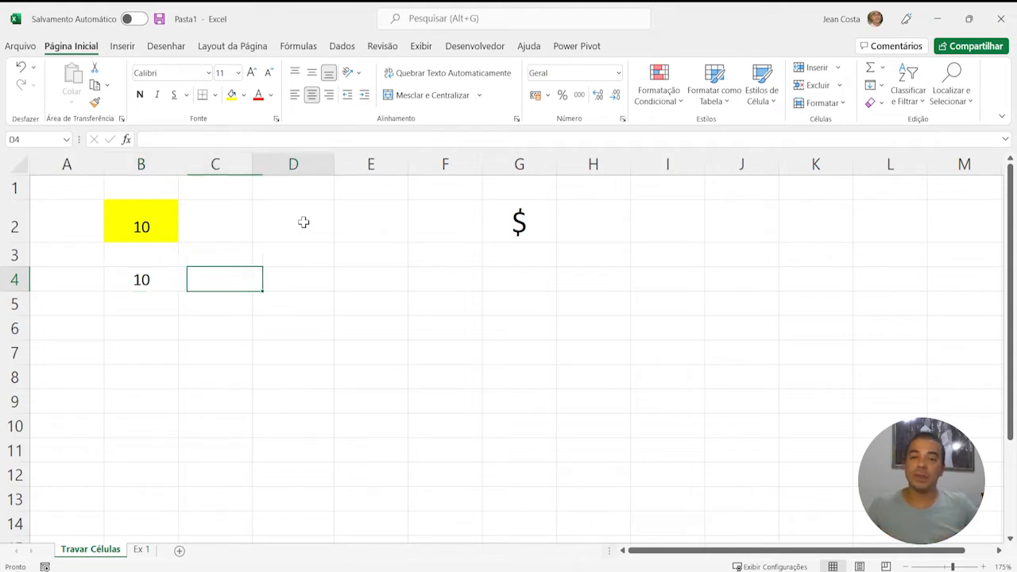
pyautogui.press('Up')
pyautogui.press('Up')
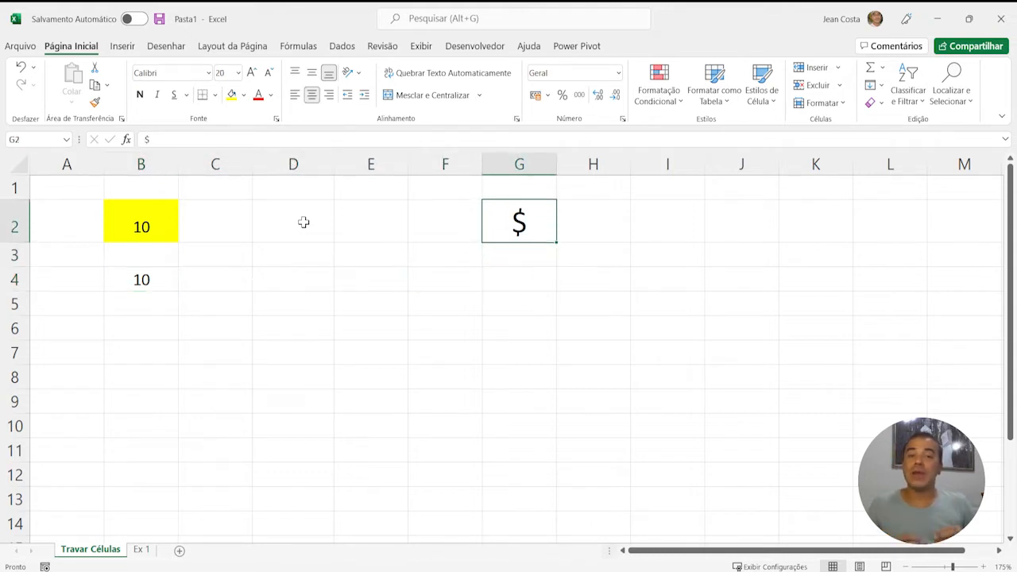
pyautogui.press('Left')
pyautogui.press('Left')
pyautogui.press('Left')
pyautogui.press('Left')
pyautogui.press('Left')
pyautogui.press('Left')
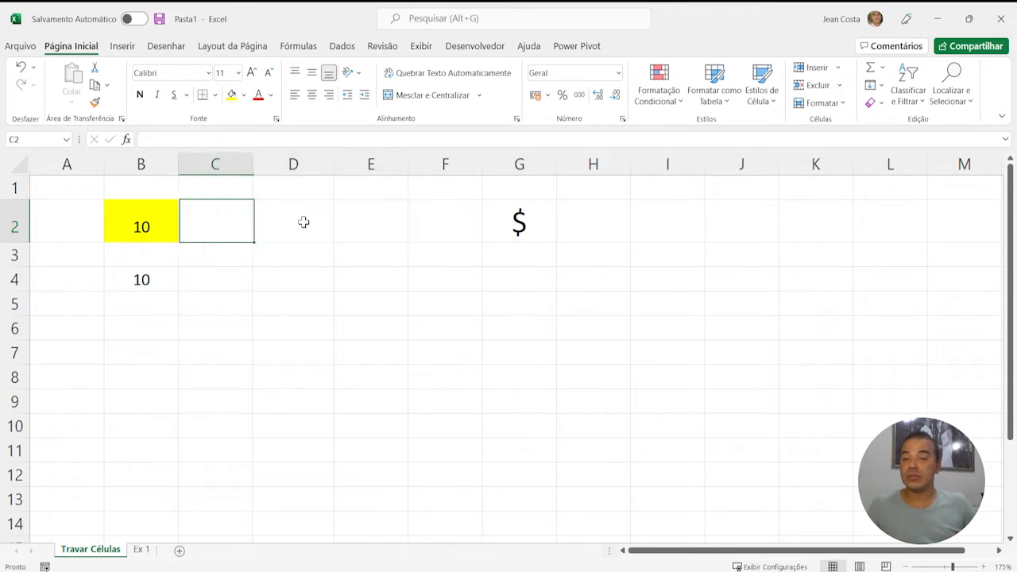
pyautogui.press('Down')
pyautogui.press('Down')
pyautogui.press('Right')
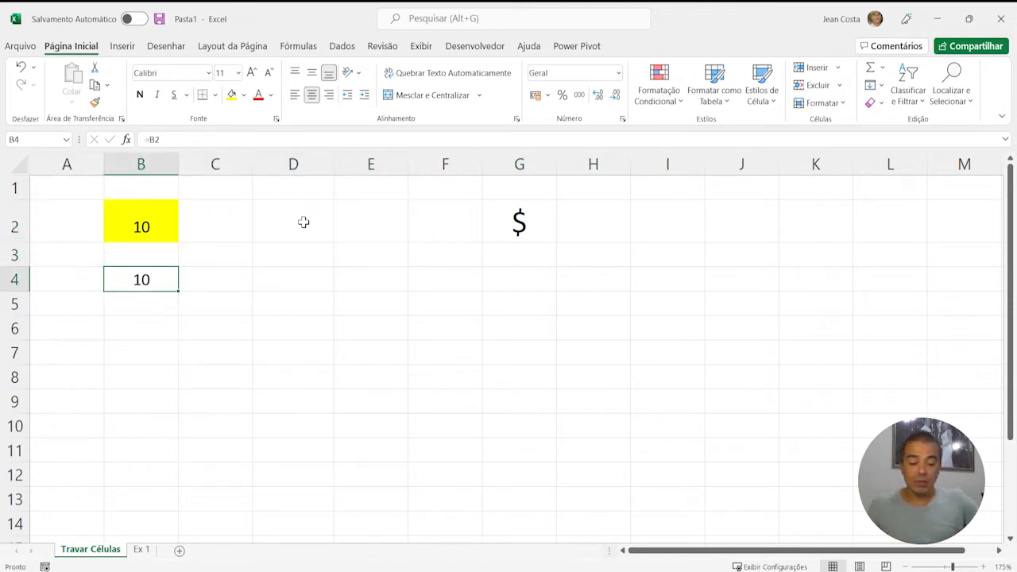
# Step: Change the formula in B4 to =$B2 so that only the column reference is locked
pyautogui.write('=')
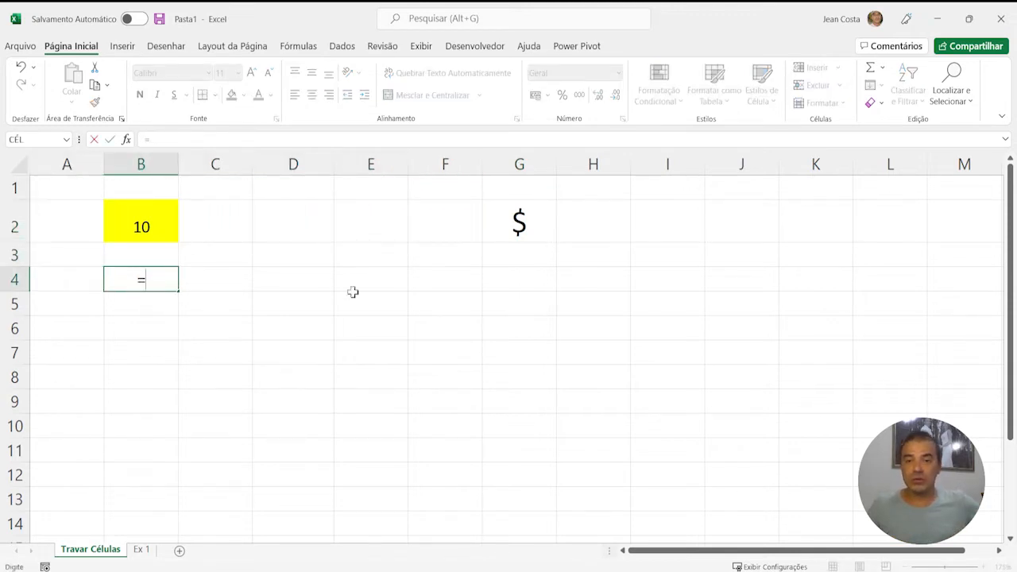
pyautogui.press('Escape')
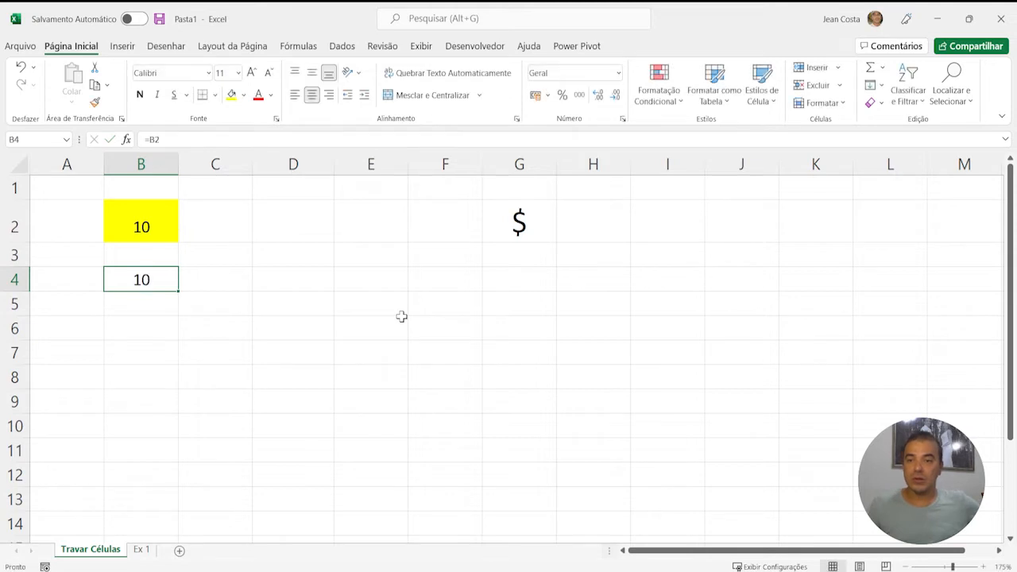
pyautogui.scroll(2, 401, 317)
pyautogui.scroll(2, 402, 316)
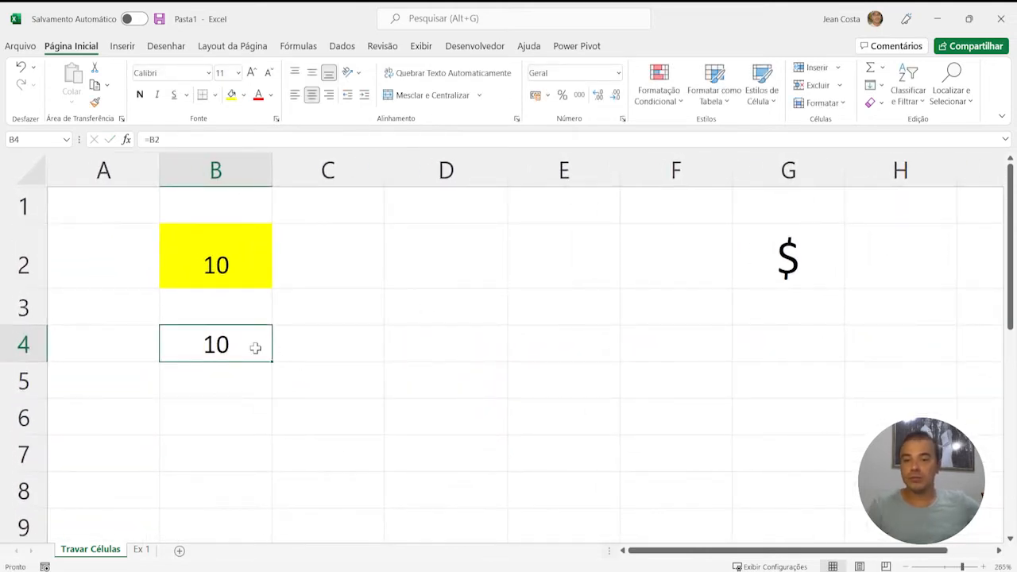
pyautogui.click(150, 140)
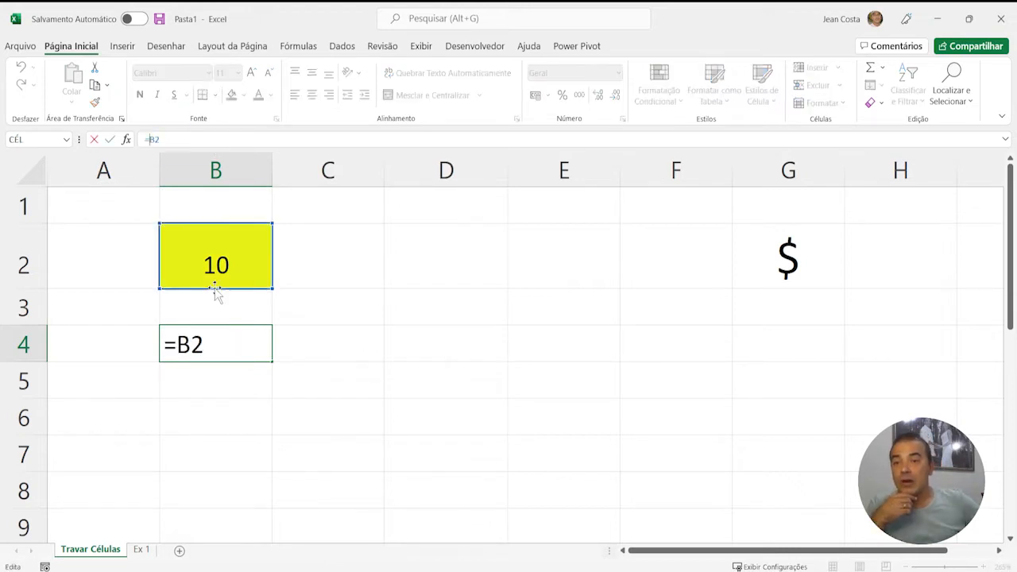
pyautogui.click(168, 344)
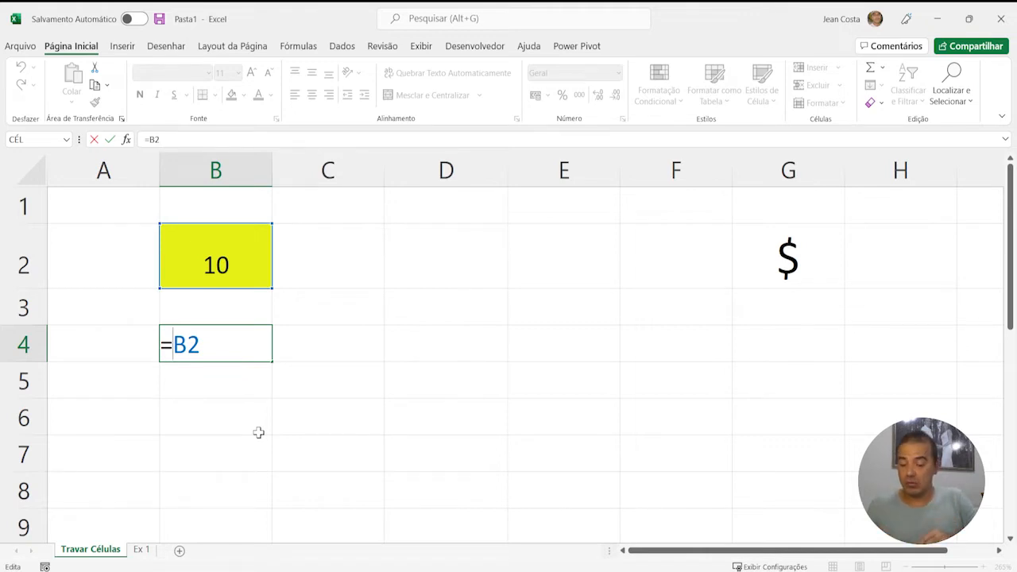
pyautogui.write('$')
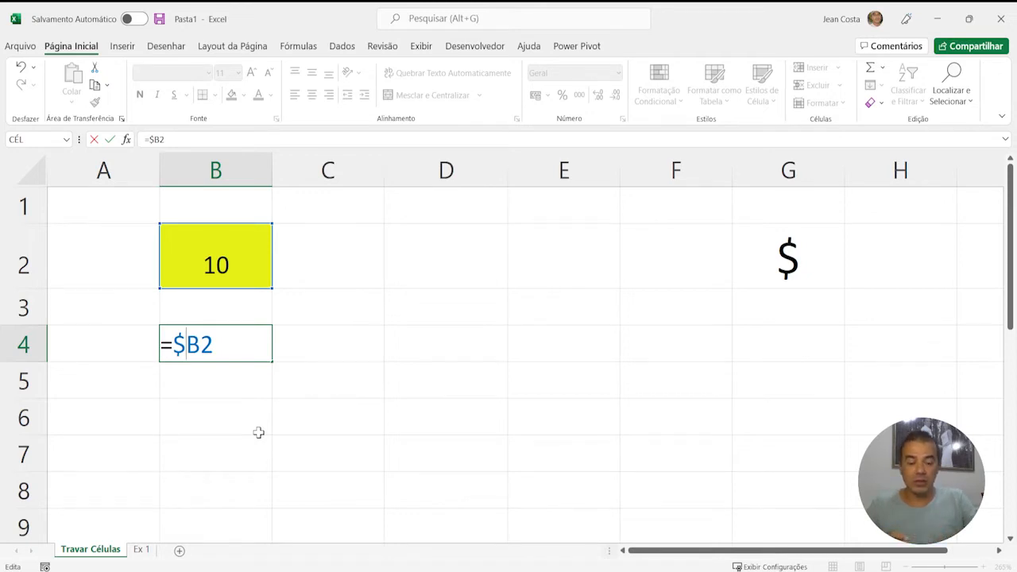
pyautogui.press('BackSpace')
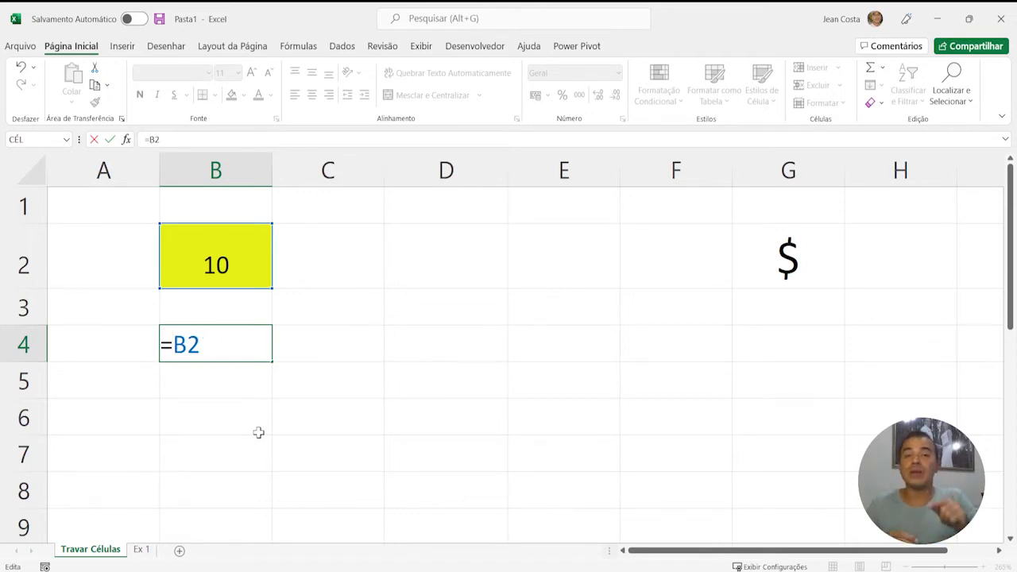
pyautogui.press('F4')
pyautogui.press('F4')
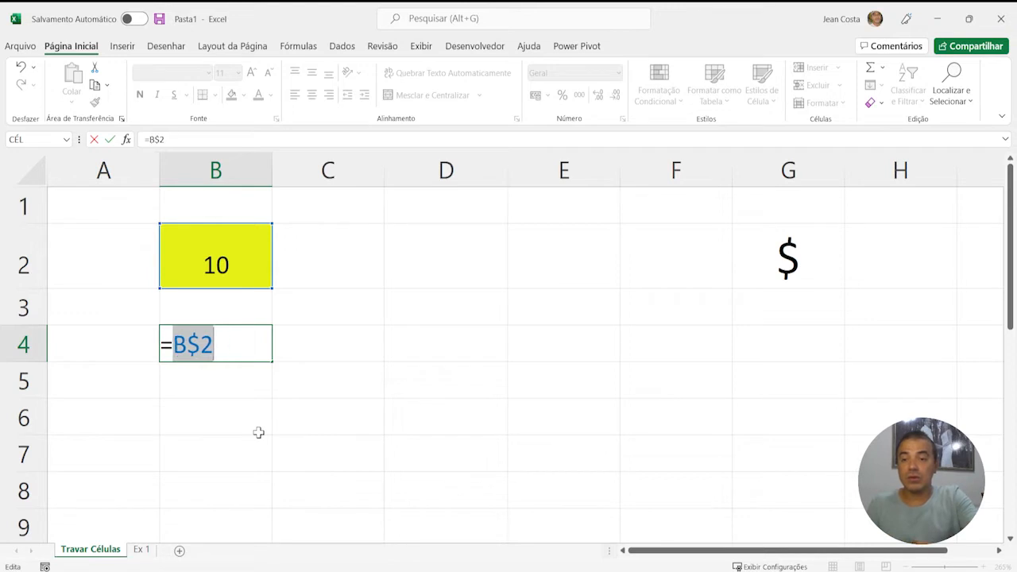
pyautogui.press('F4')
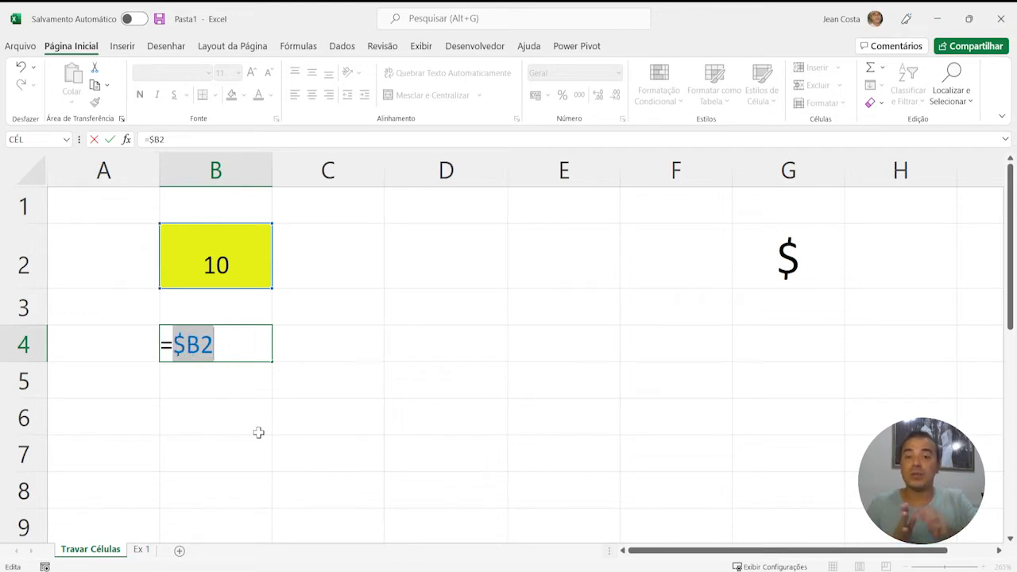
pyautogui.press('Return')
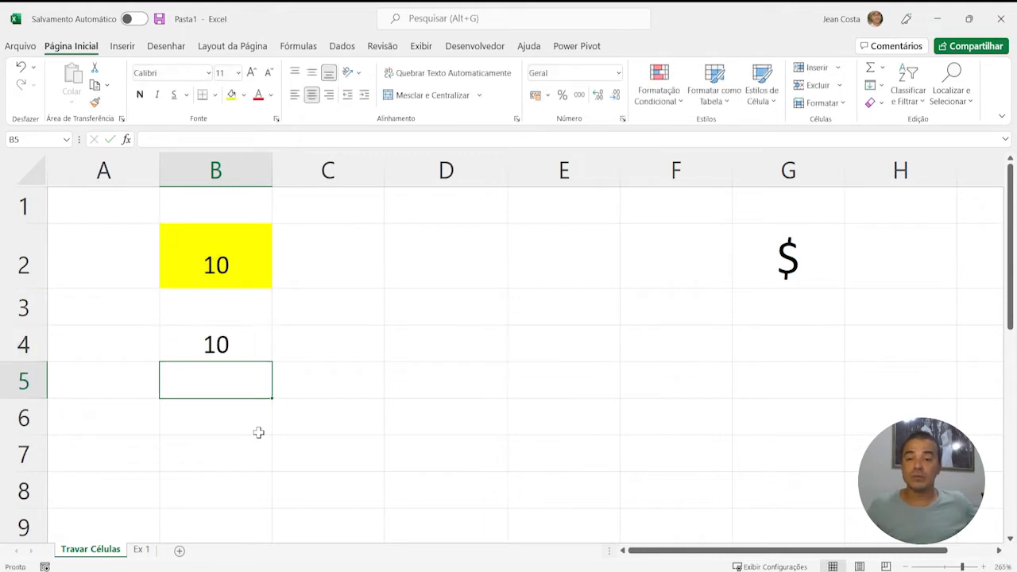
# Step: Copy the column-locked formula from B4 into C4 and check which cell the copy refers to
pyautogui.press('Up')
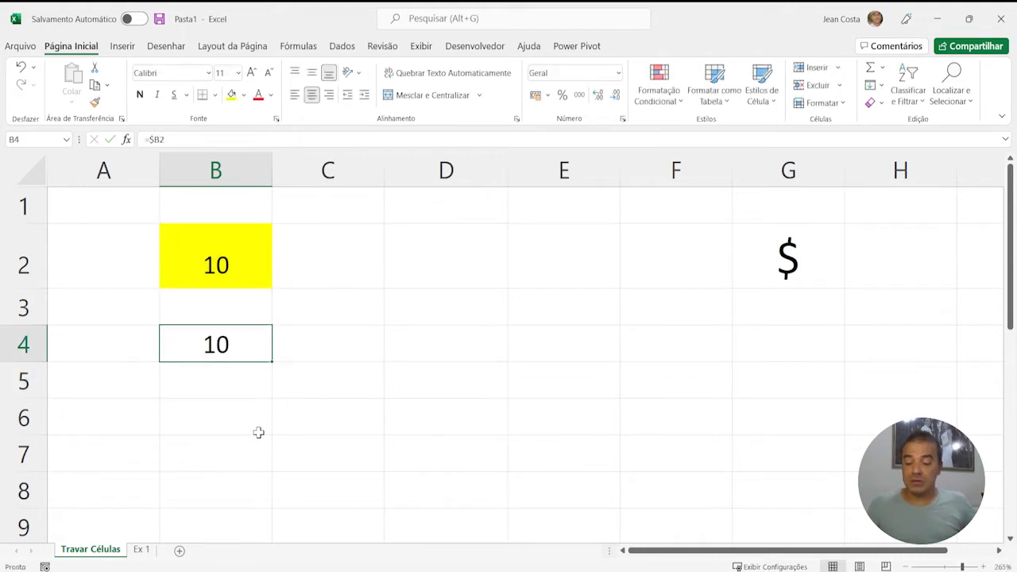
pyautogui.hotkey('ctrl', 'c')
pyautogui.press('Right')
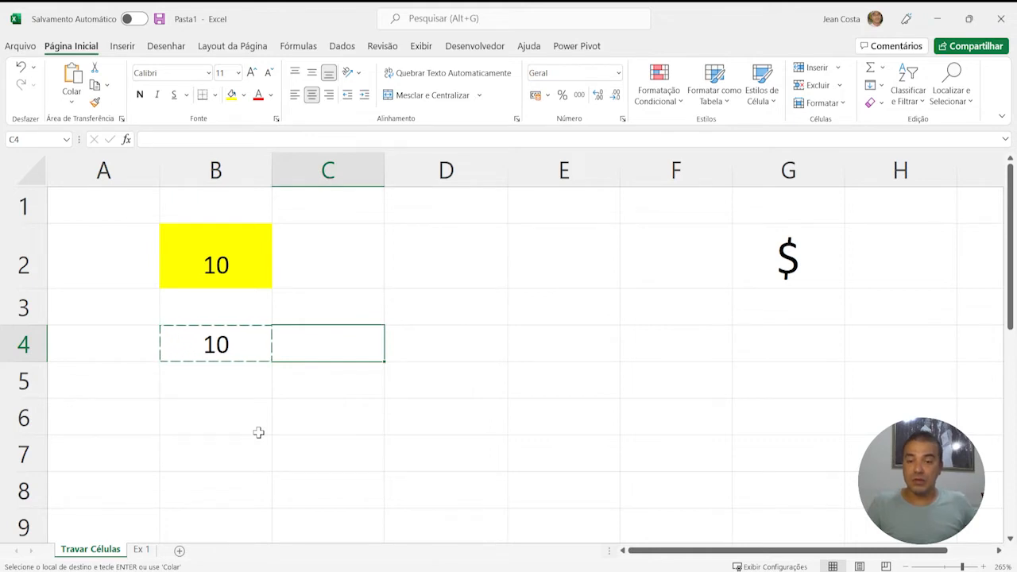
pyautogui.hotkey('ctrl', 'v')
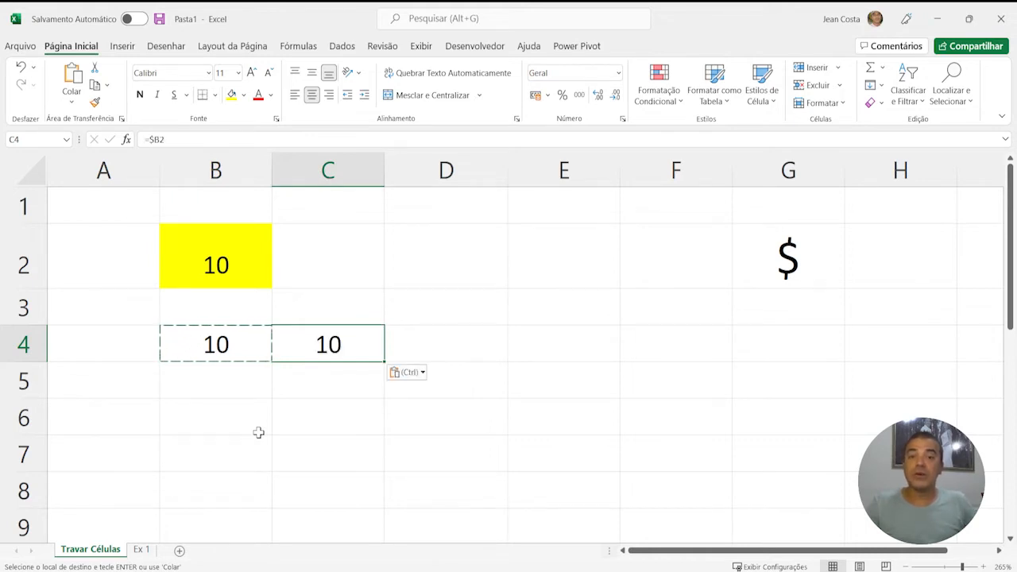
pyautogui.press('F2')
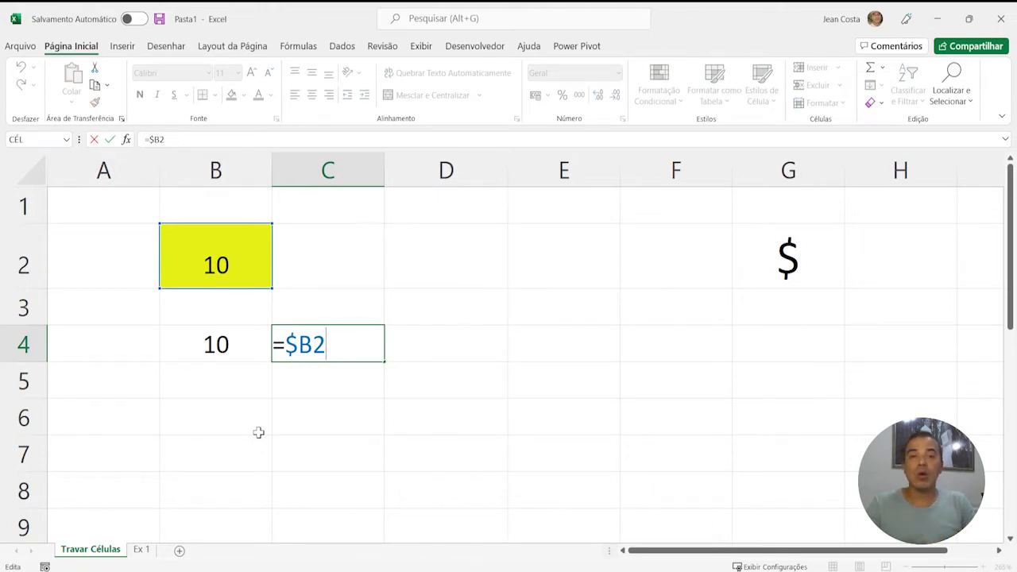
pyautogui.press('Escape')
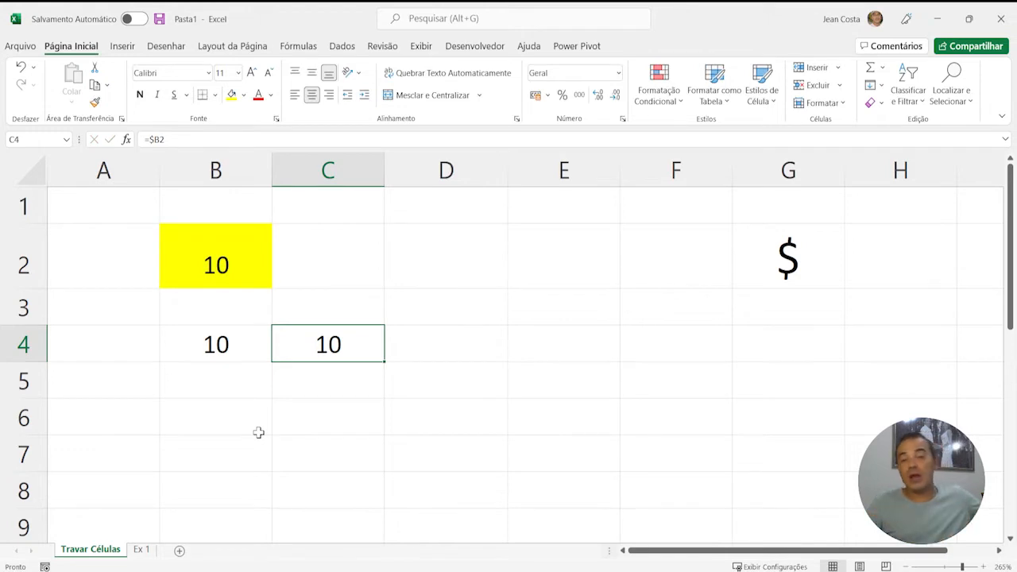
# Step: Copy the formula in C4 across row 4 through H4
pyautogui.hotkey('ctrl', 'c')
pyautogui.hotkey('shift', 'Right')
pyautogui.hotkey('shift', 'Right')
pyautogui.hotkey('shift', 'Right')
pyautogui.hotkey('shift', 'Right')
pyautogui.hotkey('shift', 'Right')
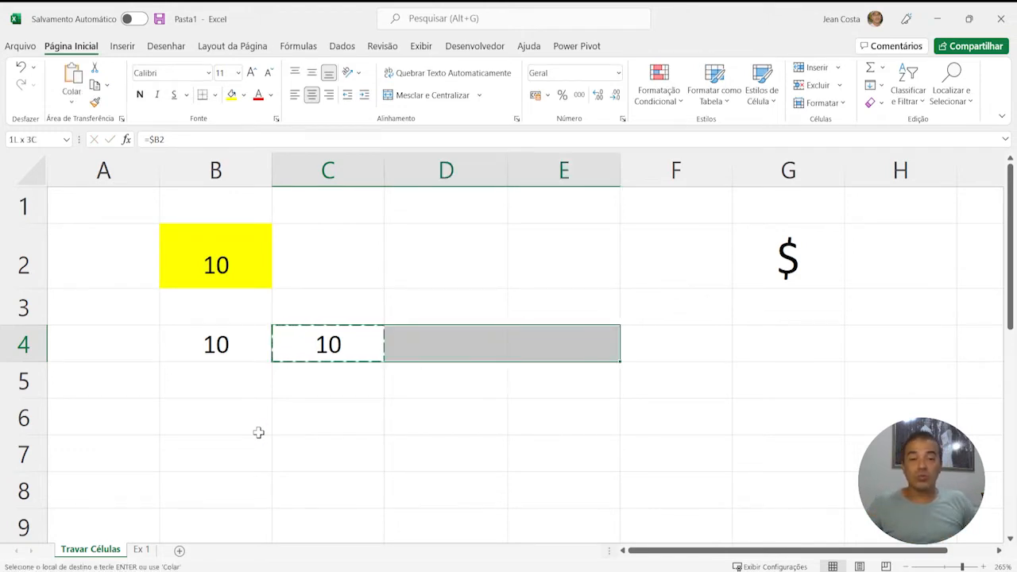
pyautogui.press('Return')
pyautogui.press('Right')
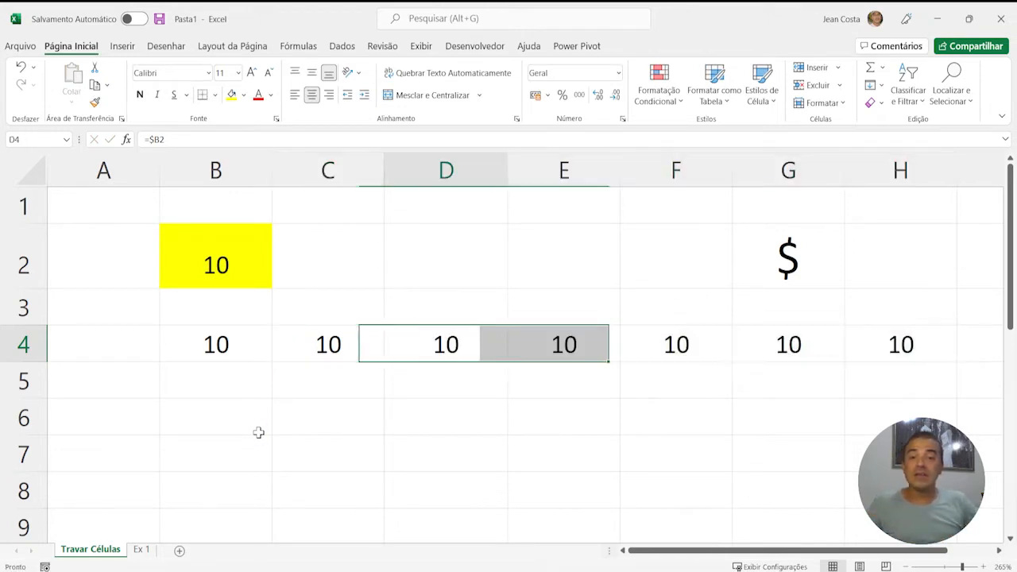
# Step: Inspect the copied formulas in row 4 one by one from D4 through H4 to see which cell each refers to
pyautogui.press('F2')
pyautogui.press('Tab')
pyautogui.press('F2')
pyautogui.press('Tab')
pyautogui.press('F2')
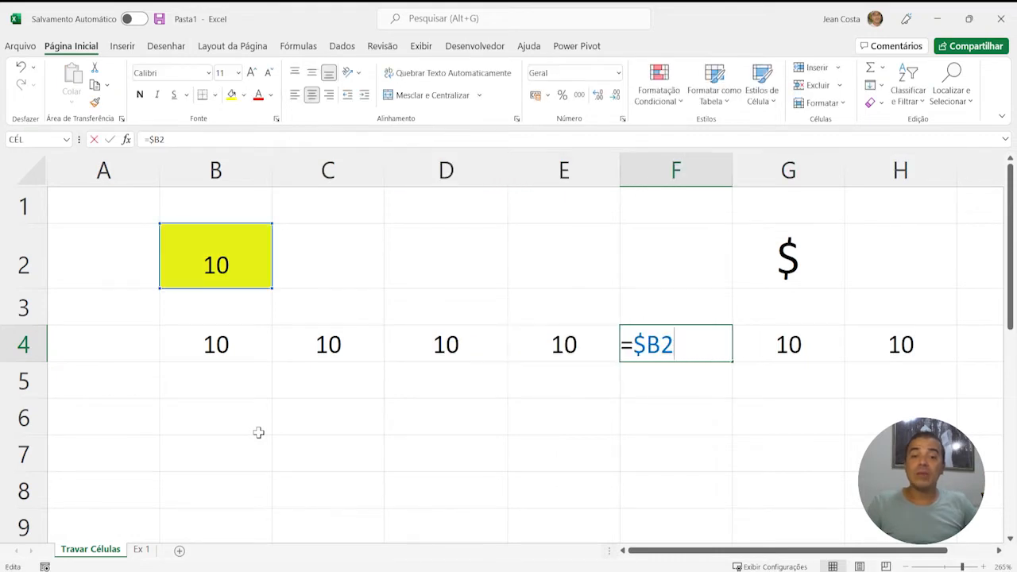
pyautogui.press('Tab')
pyautogui.press('F2')
pyautogui.press('Tab')
pyautogui.press('F2')
pyautogui.press('Escape')
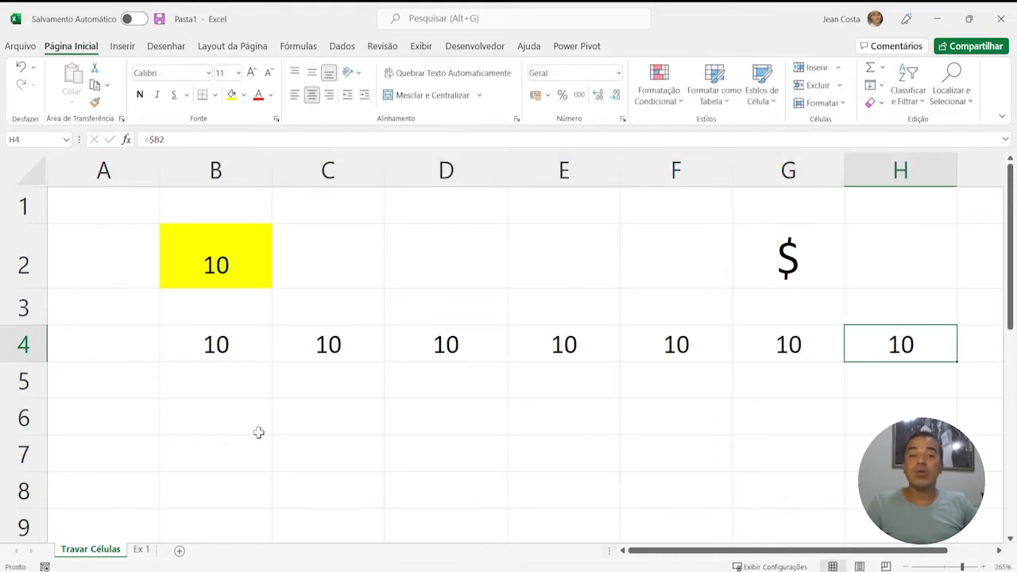
# Step: Copy the column-locked formula from B4 into A4 and check which cell the copy refers to
pyautogui.press('Left')
pyautogui.press('Home')
pyautogui.press('Right')
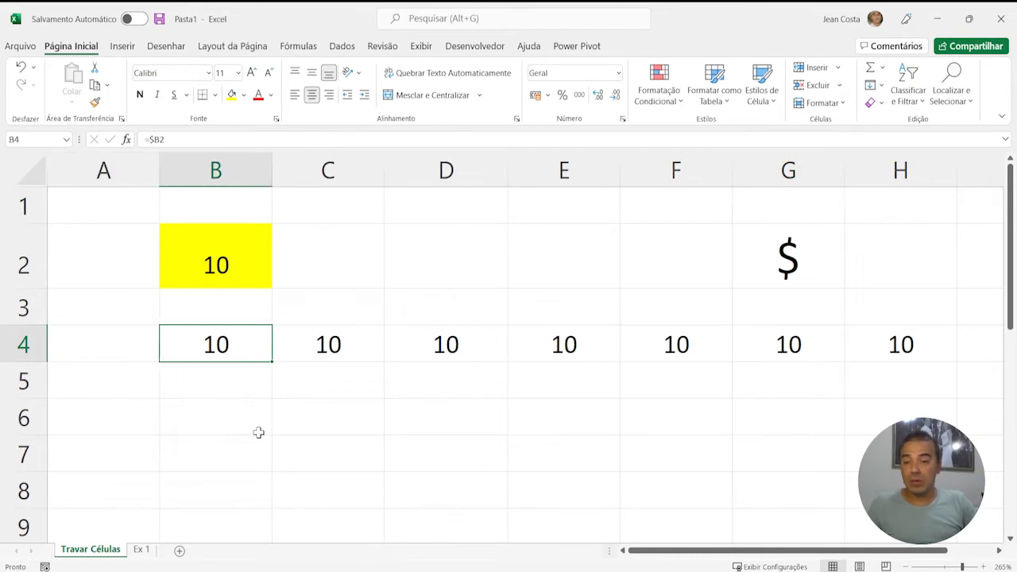
pyautogui.hotkey('ctrl', 'c')
pyautogui.press('Left')
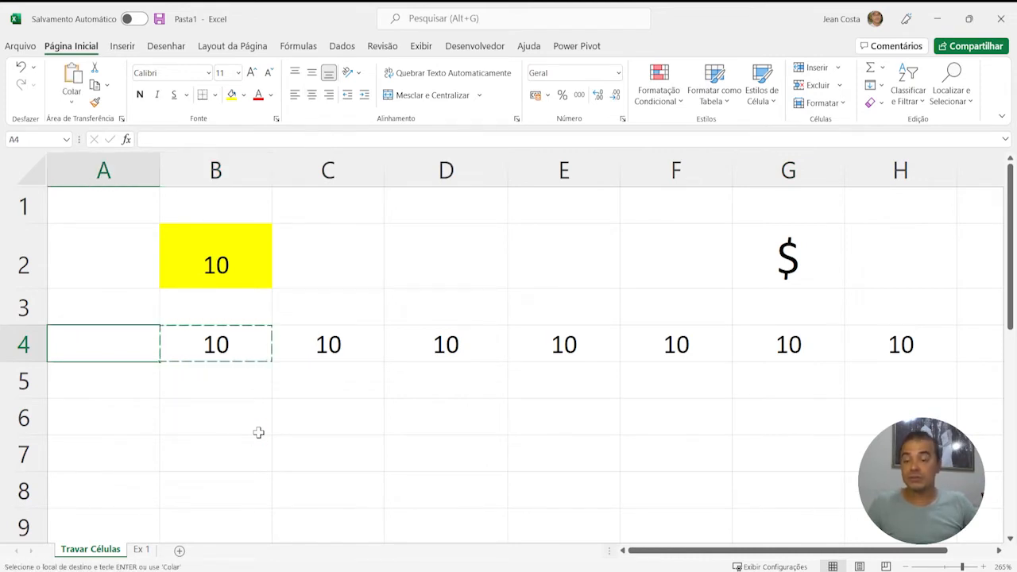
pyautogui.press('Return')
pyautogui.press('F2')
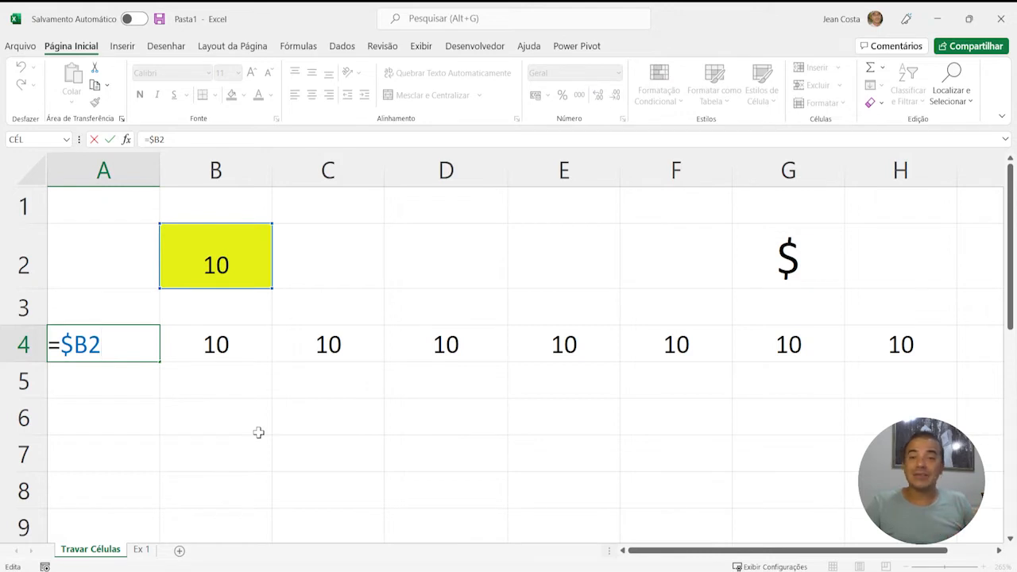
pyautogui.press('Escape')
pyautogui.press('Right')
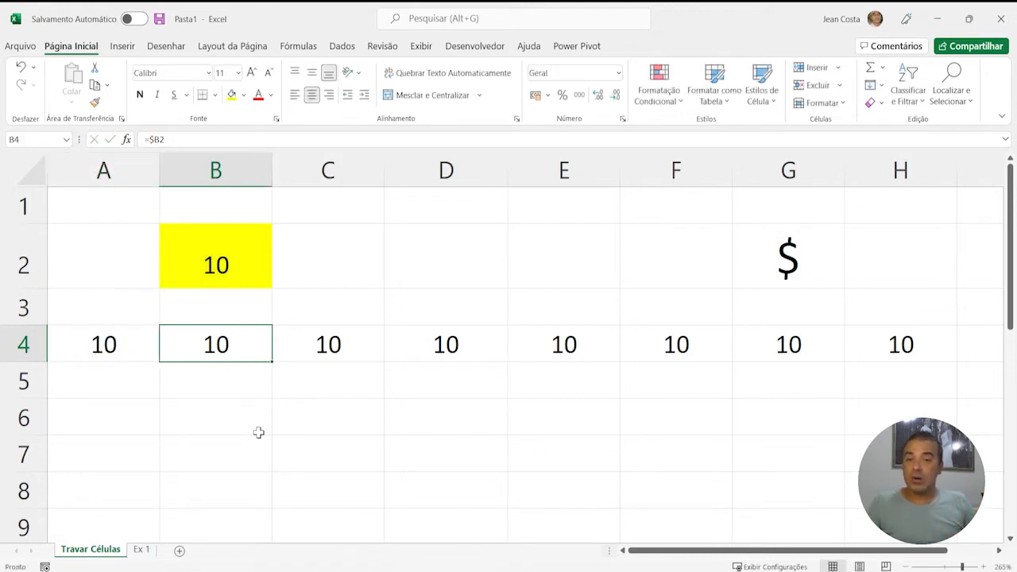
# Step: Review the formula in B4, copy it down into B5, and check which cell the copy refers to
pyautogui.press('F2')
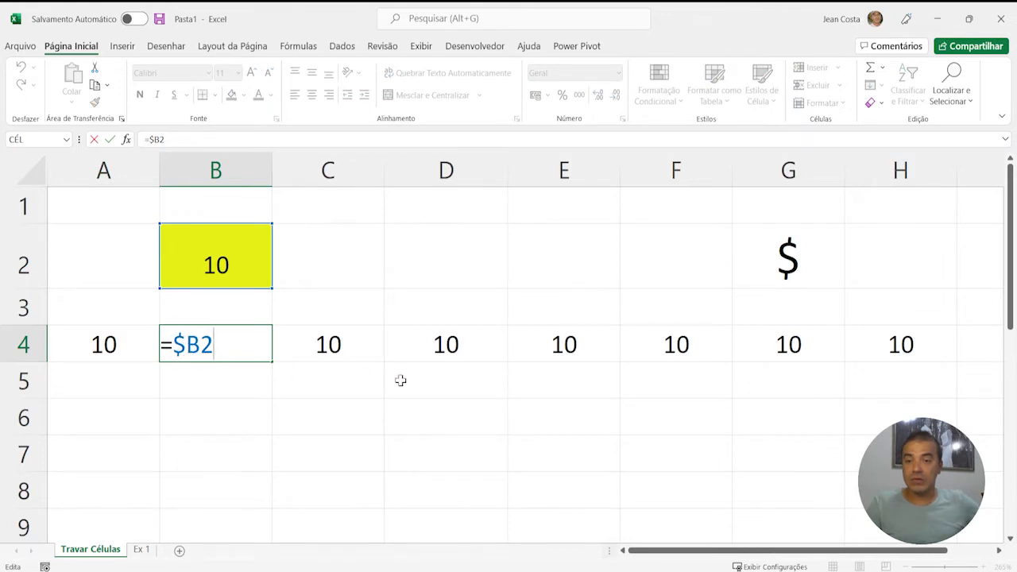
pyautogui.press('Escape')
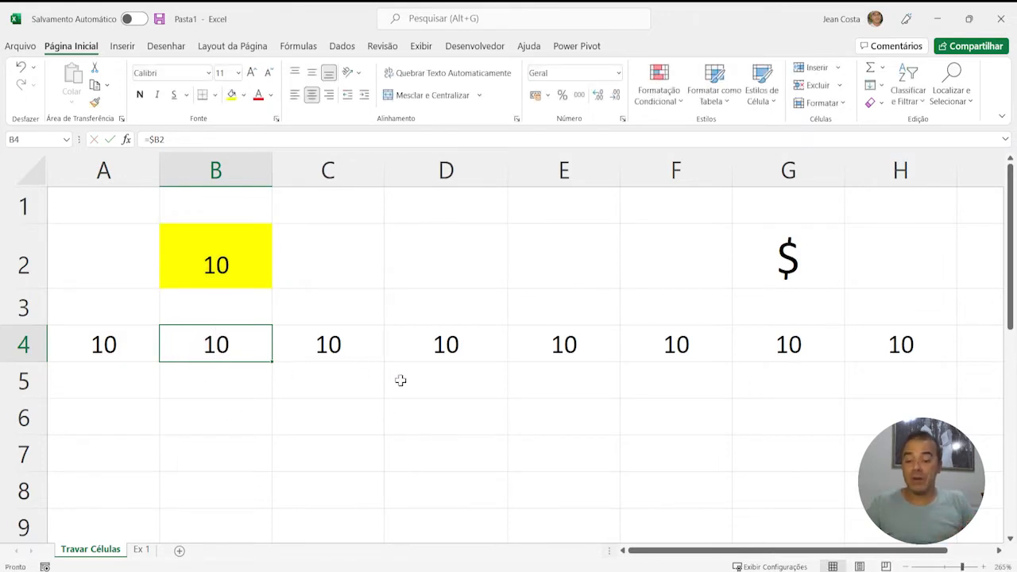
pyautogui.hotkey('ctrl', 'c')
pyautogui.press('Down')
pyautogui.press('Return')
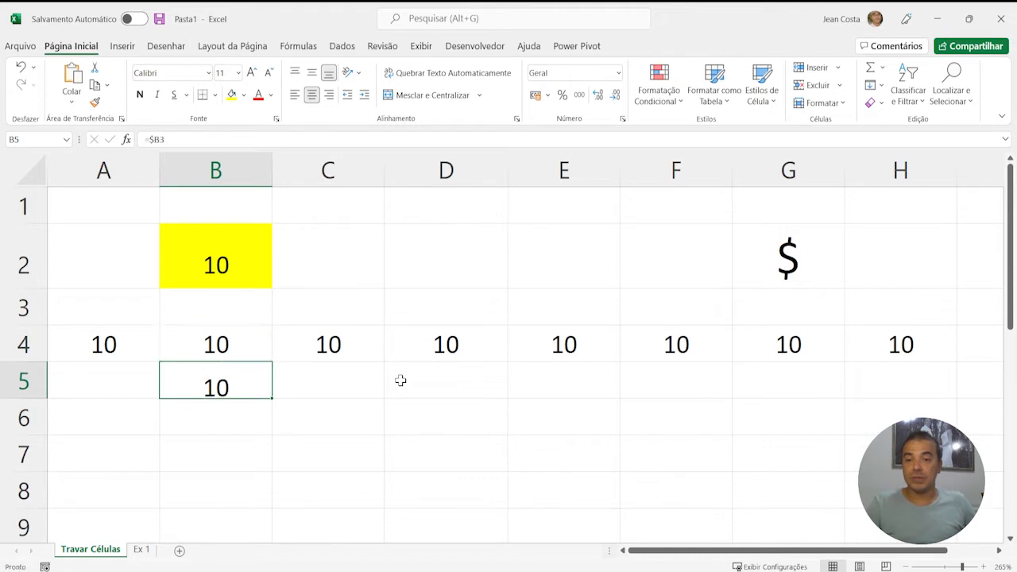
pyautogui.press('F2')
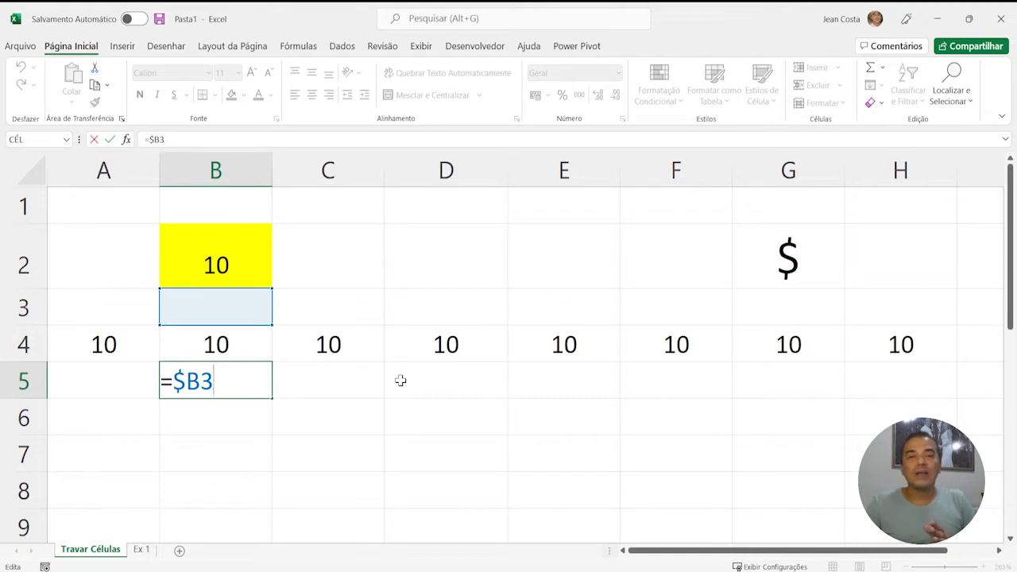
pyautogui.hotkey('ctrl', 'Return')
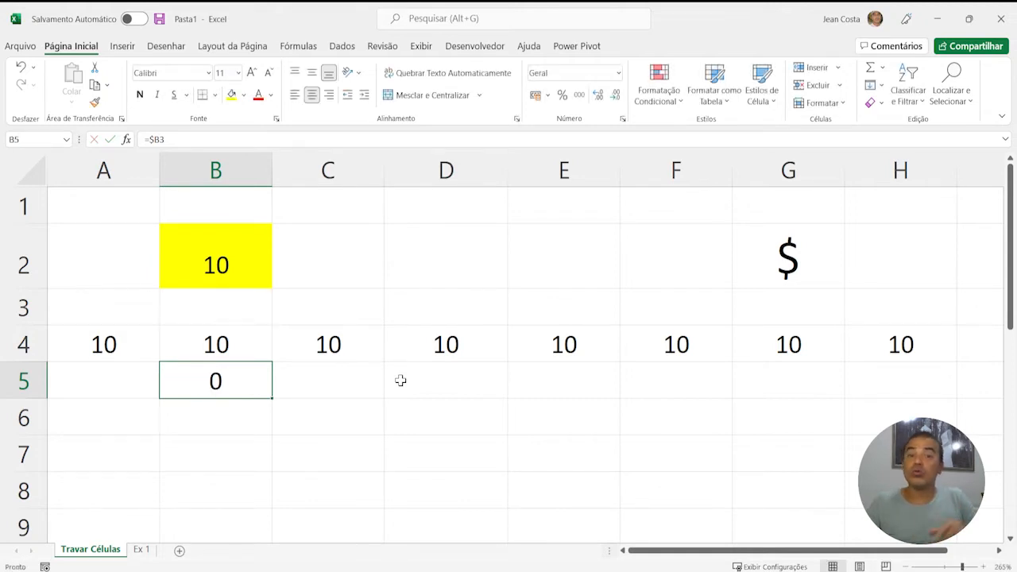
# Step: Undo the formula copies in B5, A4 and the rest of row 4, keeping the original formula in B4
pyautogui.hotkey('ctrl', 'z')
pyautogui.hotkey('ctrl', 'z')
pyautogui.hotkey('ctrl', 'z')
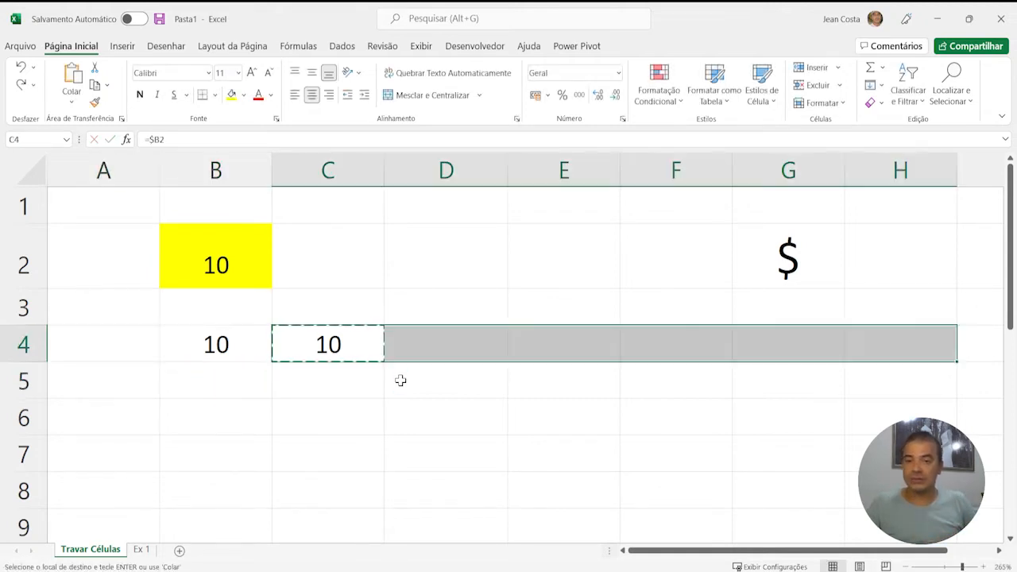
# Step: Change the formula in B4 to =B$2 so that only the row reference is locked
pyautogui.press('Left')
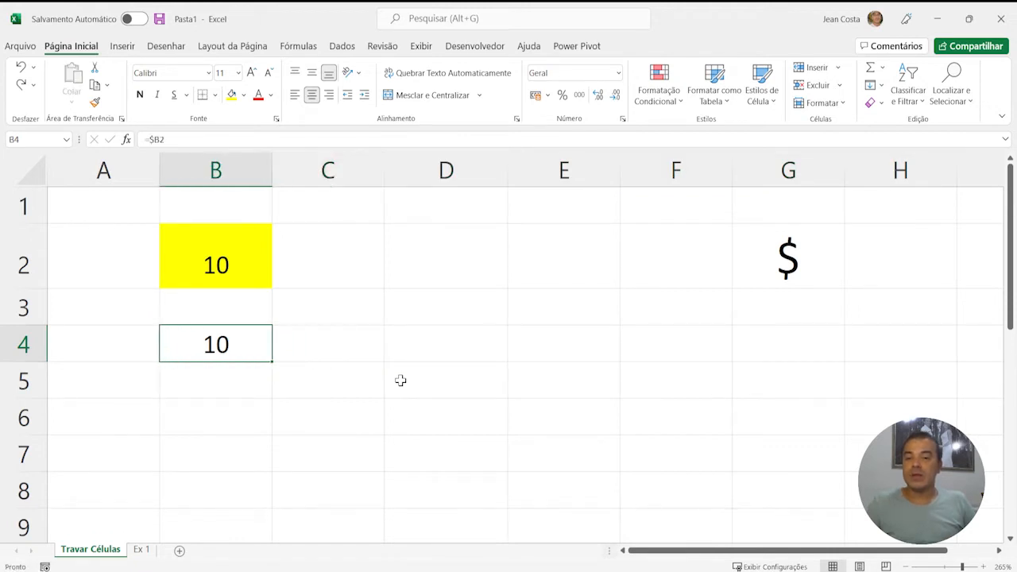
pyautogui.write('=$B2')
pyautogui.press('Left')
pyautogui.press('Left')
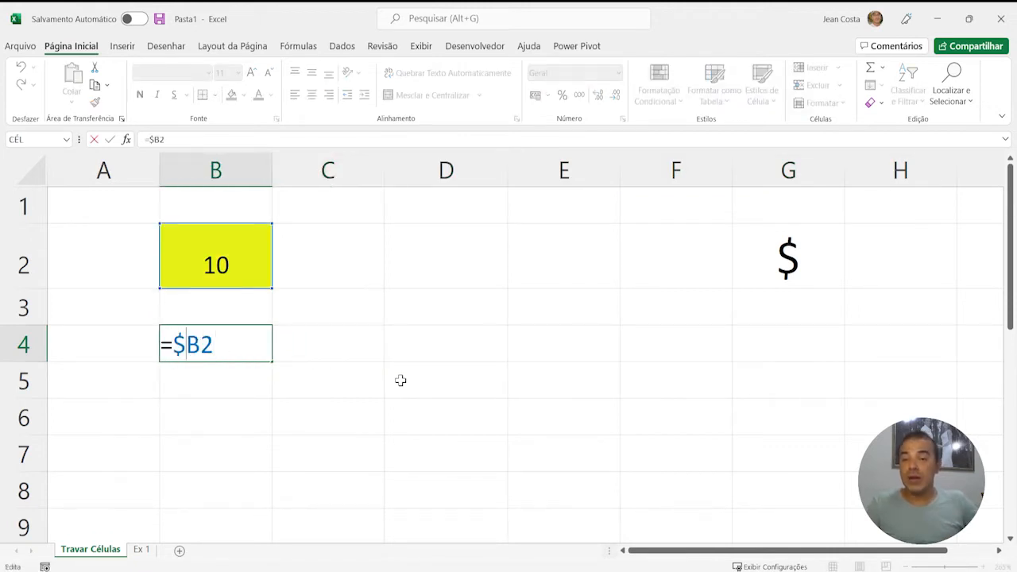
pyautogui.press('BackSpace')
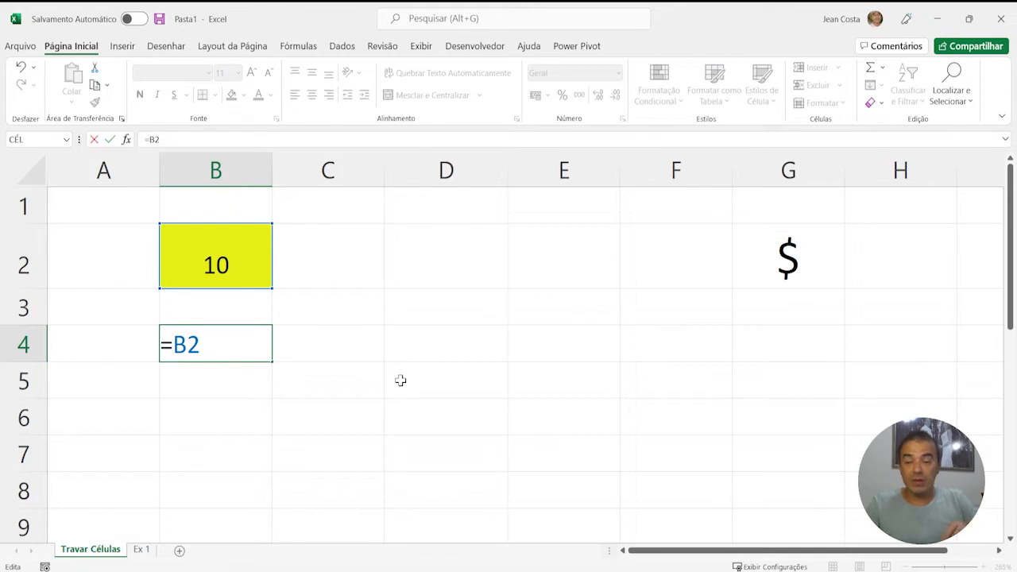
pyautogui.press('Right')
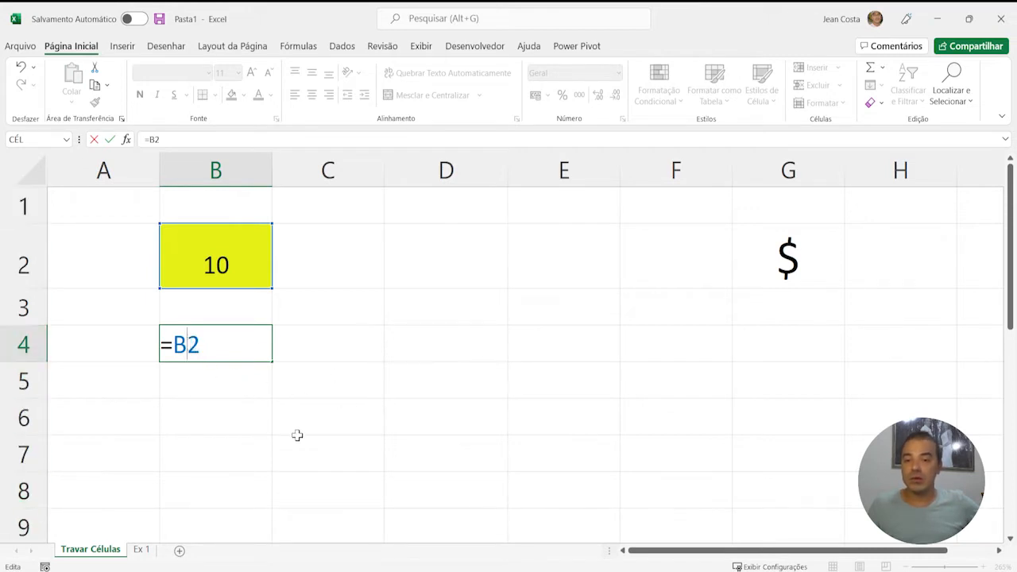
pyautogui.write('$')
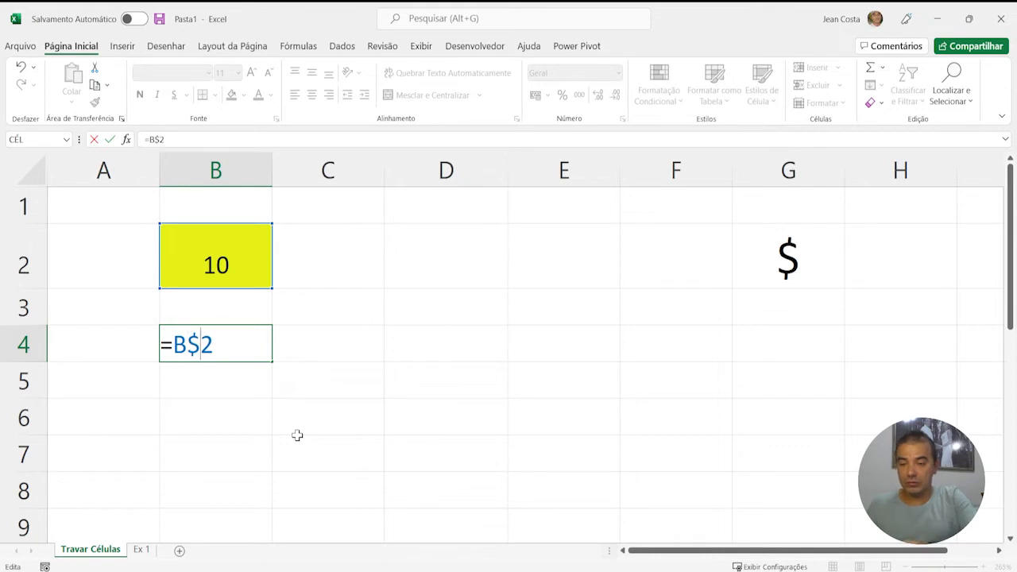
pyautogui.press('BackSpace')
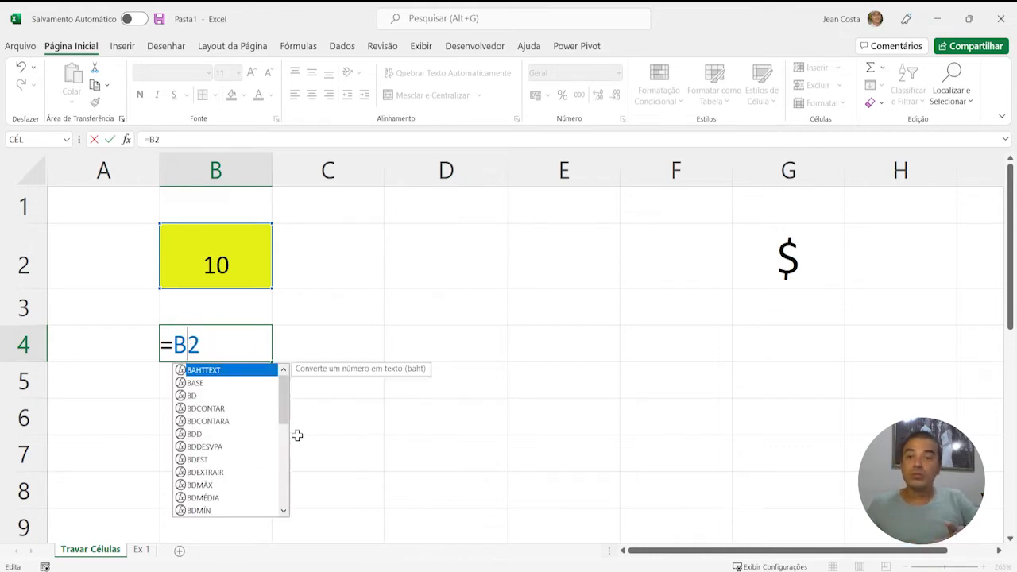
pyautogui.press('F4')
pyautogui.press('F4')
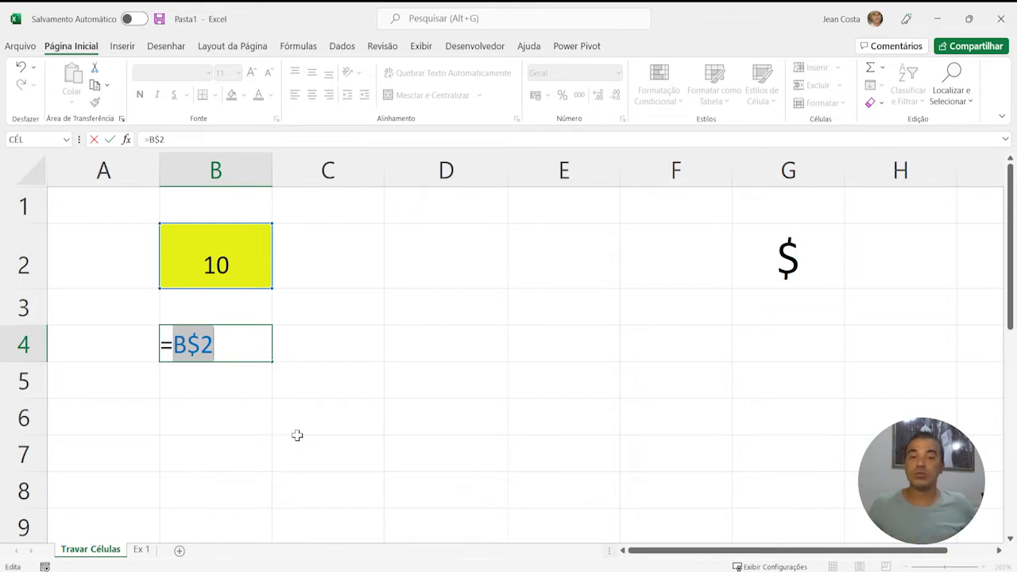
pyautogui.press('Return')
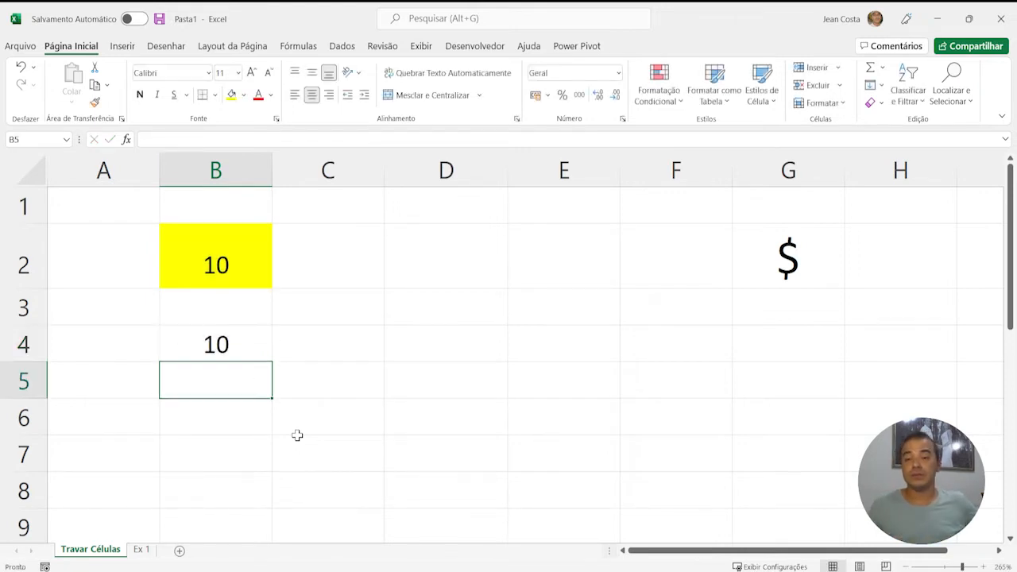
# Step: Copy the row-locked formula from B4 into C4 and check which cell the copy refers to
pyautogui.press('Up')
pyautogui.hotkey('ctrl', 'c')
pyautogui.press('Right')
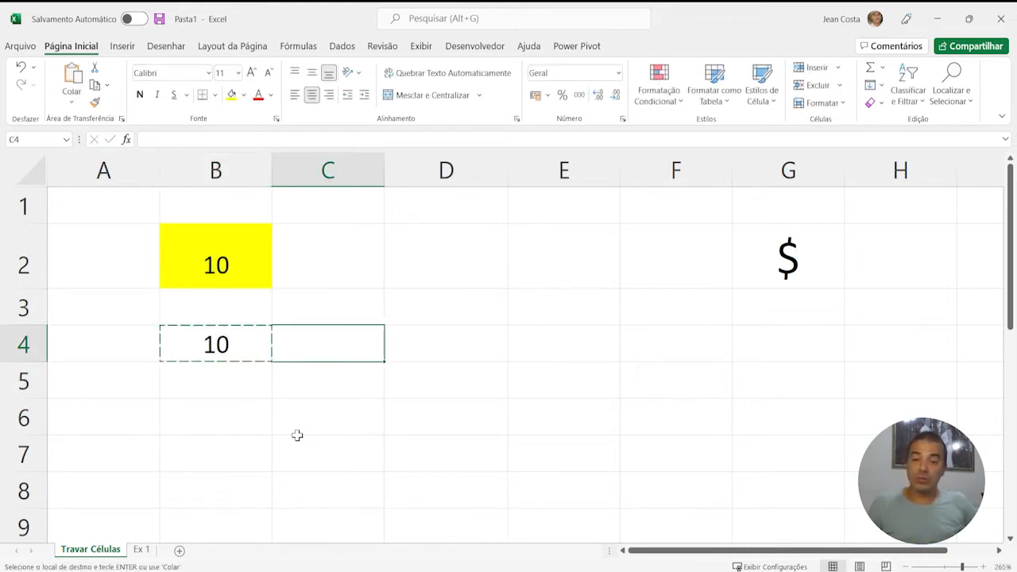
pyautogui.hotkey('ctrl', 'v')
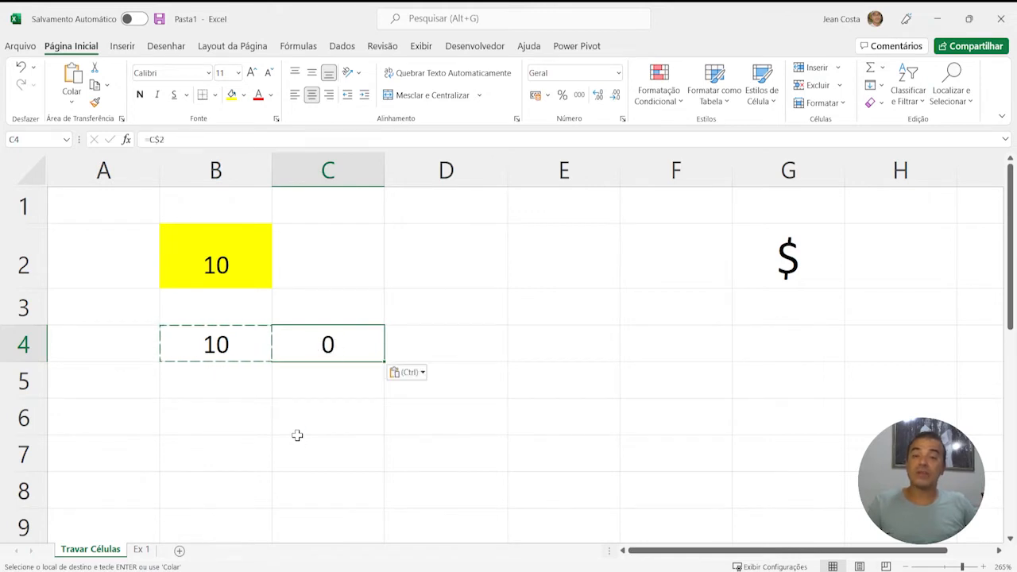
pyautogui.press('F2')
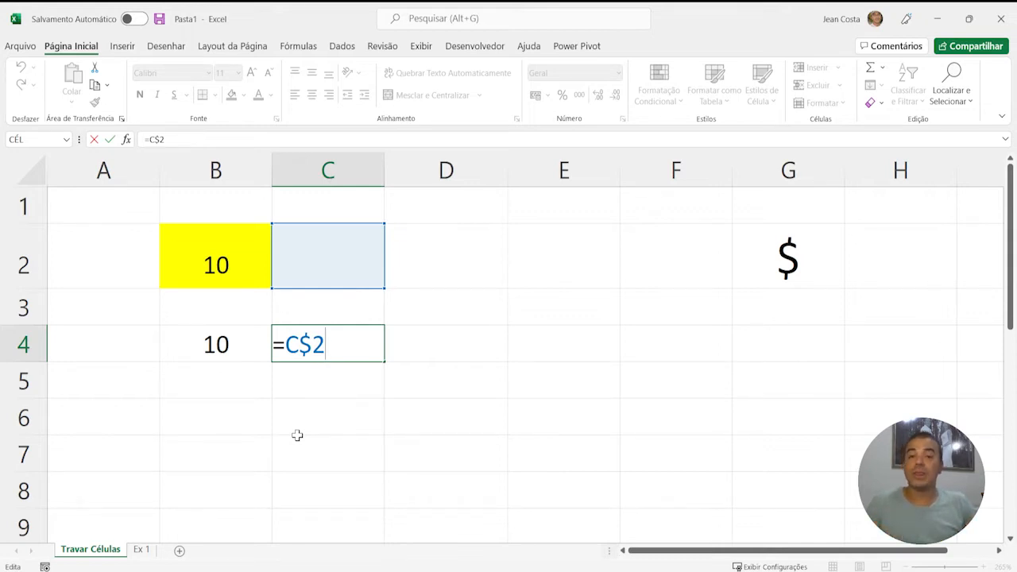
pyautogui.hotkey('ctrl', 'Return')
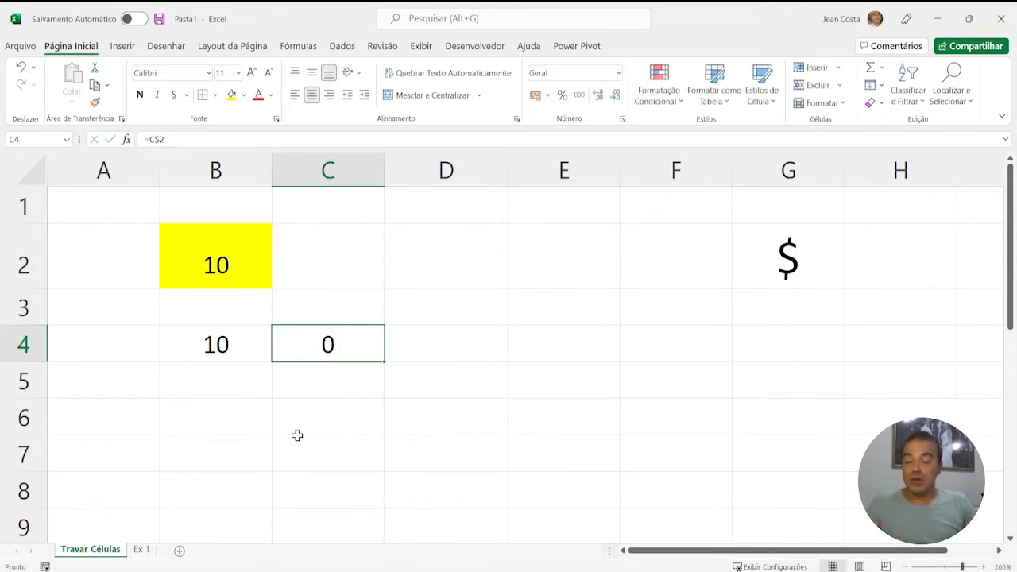
pyautogui.press('F2')
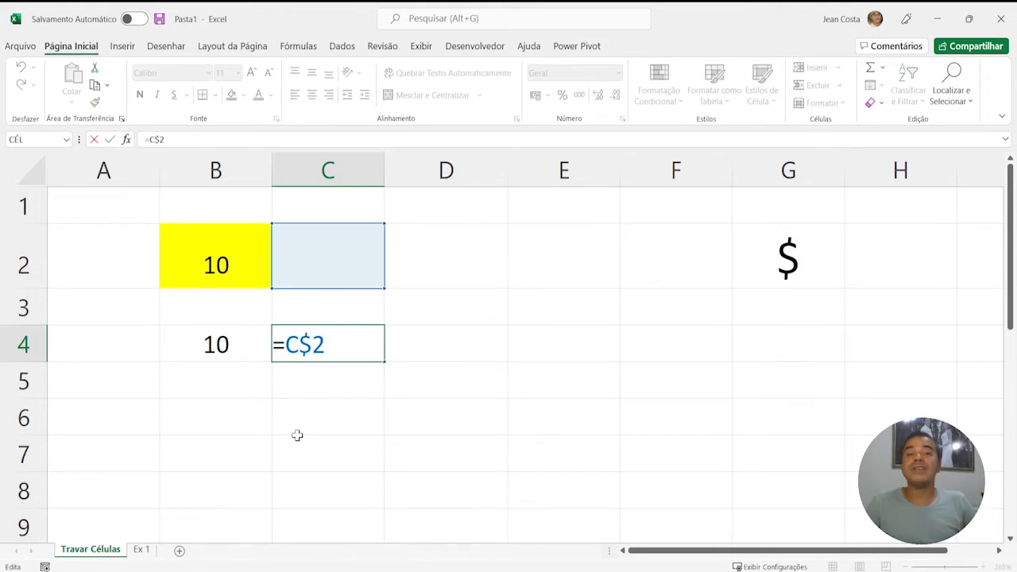
# Step: Copy the row-locked formula from B4 down into B5 and check which cell the copy refers to
pyautogui.press('Escape')
pyautogui.press('Left')
pyautogui.hotkey('ctrl', 'c')
pyautogui.press('Down')
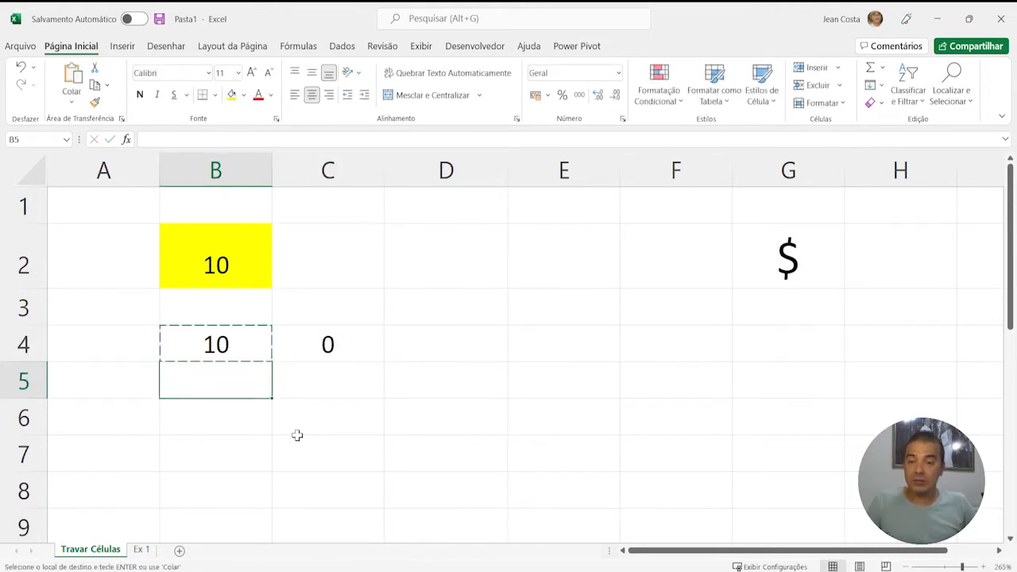
pyautogui.hotkey('ctrl', 'v')
pyautogui.press('F2')
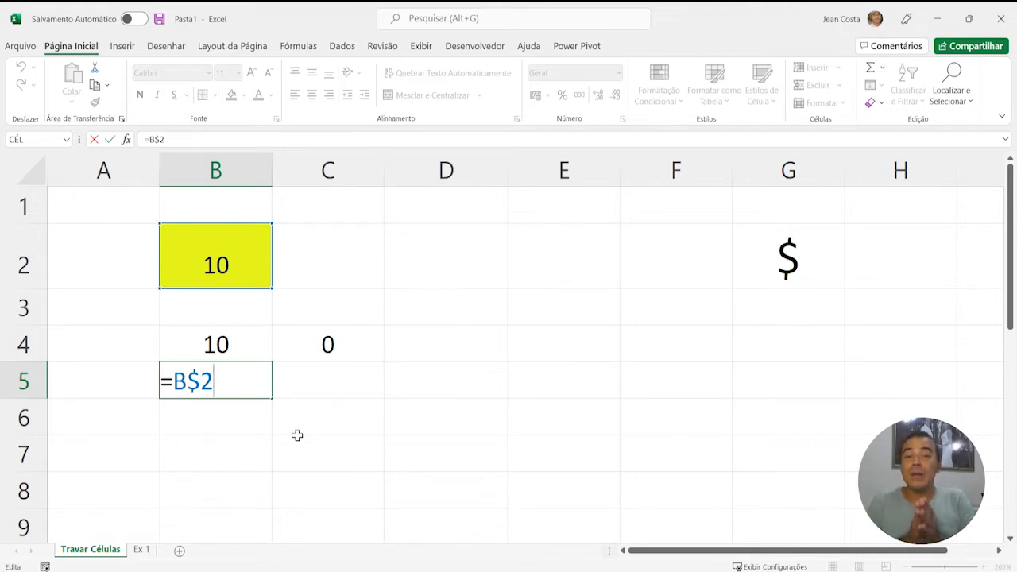
pyautogui.hotkey('ctrl', 'Return')
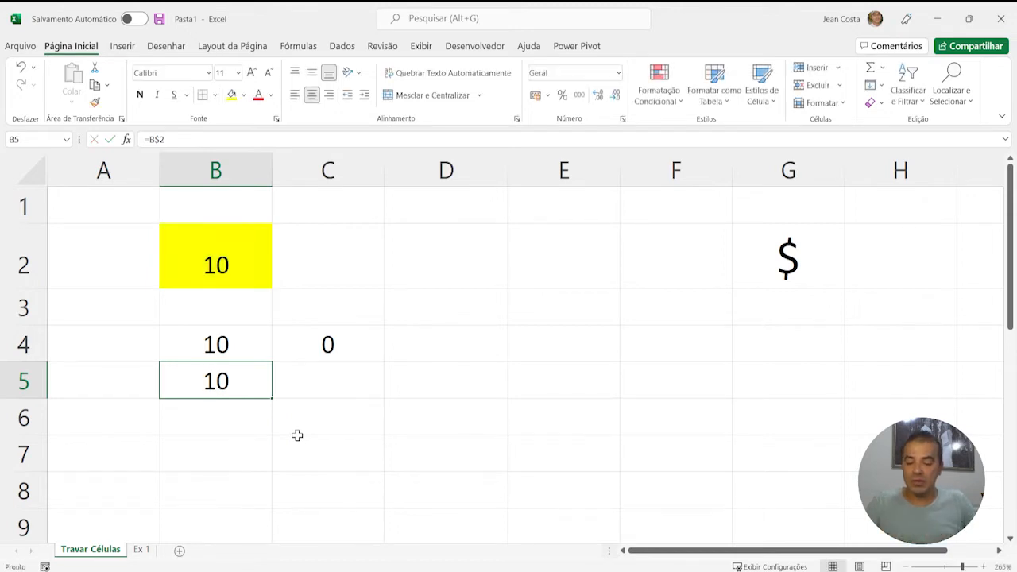
# Step: Copy the row-locked formula from B4 up into B3 and check which cell the copy refers to
pyautogui.press('Up')
pyautogui.hotkey('ctrl', 'c')
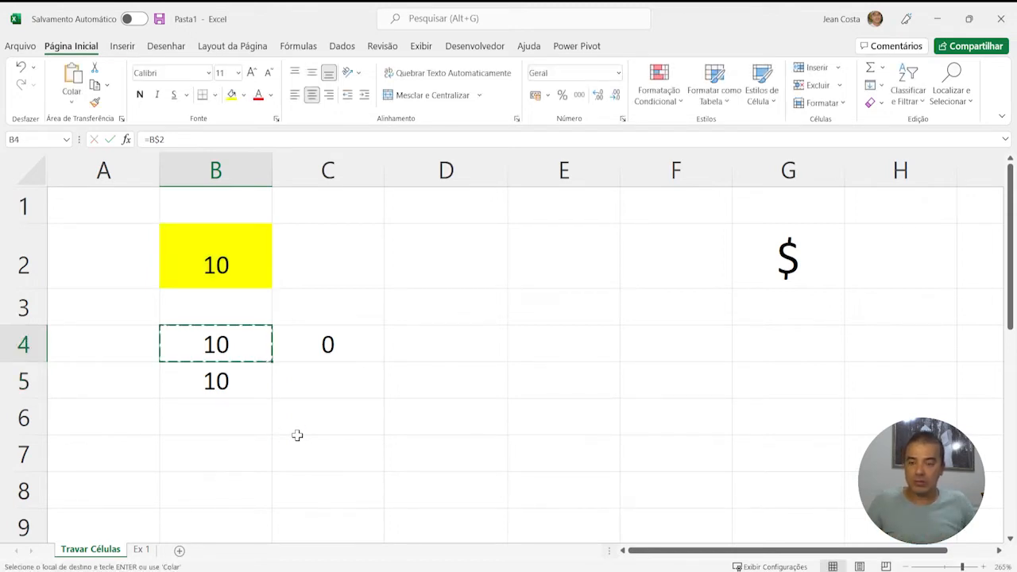
pyautogui.press('Up')
pyautogui.hotkey('ctrl', 'v')
pyautogui.press('F2')
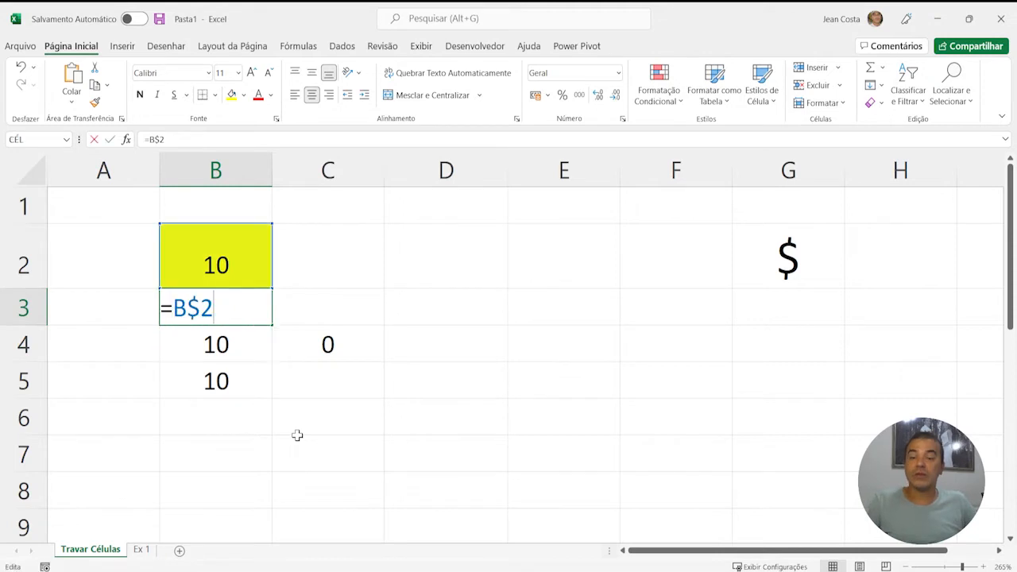
pyautogui.press('Escape')
pyautogui.press('F2')
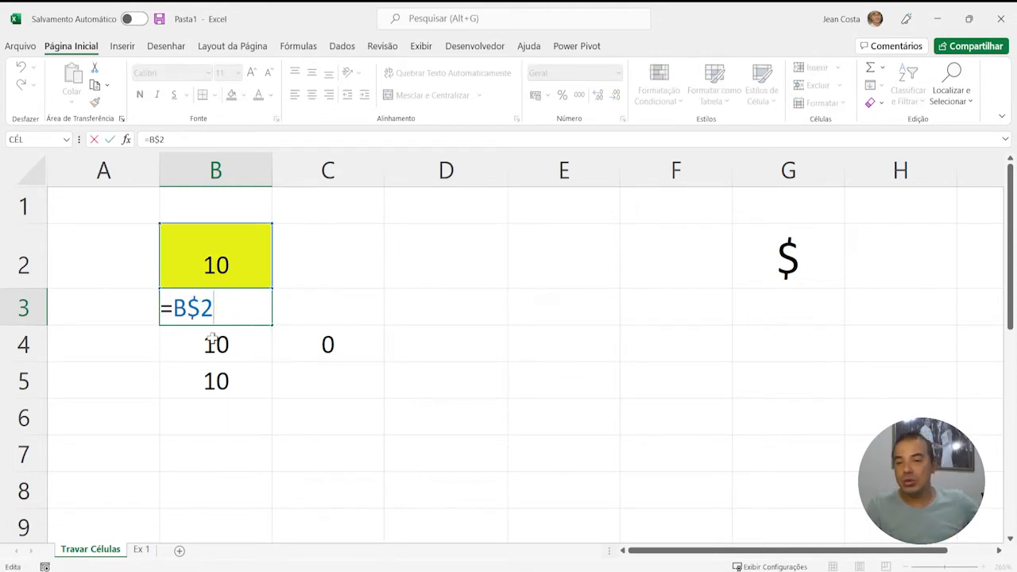
# Step: Compare the row-locked formulas in B4, B5 and B3 by viewing the cell each one refers to
pyautogui.press('Return')
pyautogui.press('F2')
pyautogui.press('Escape')
pyautogui.doubleClick(217, 383)
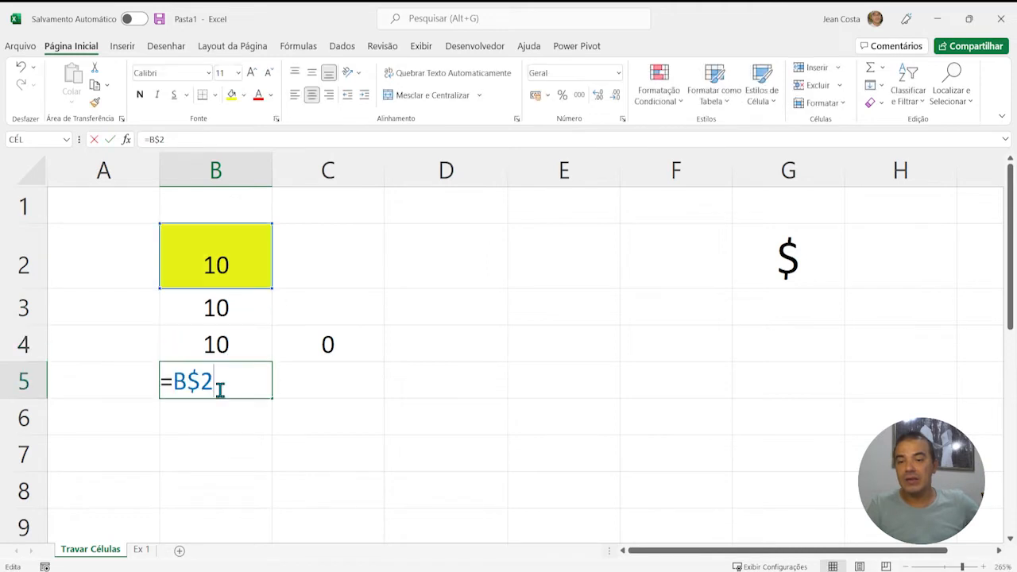
pyautogui.press('Escape')
pyautogui.doubleClick(218, 337)
pyautogui.press('Escape')
pyautogui.doubleClick(216, 307)
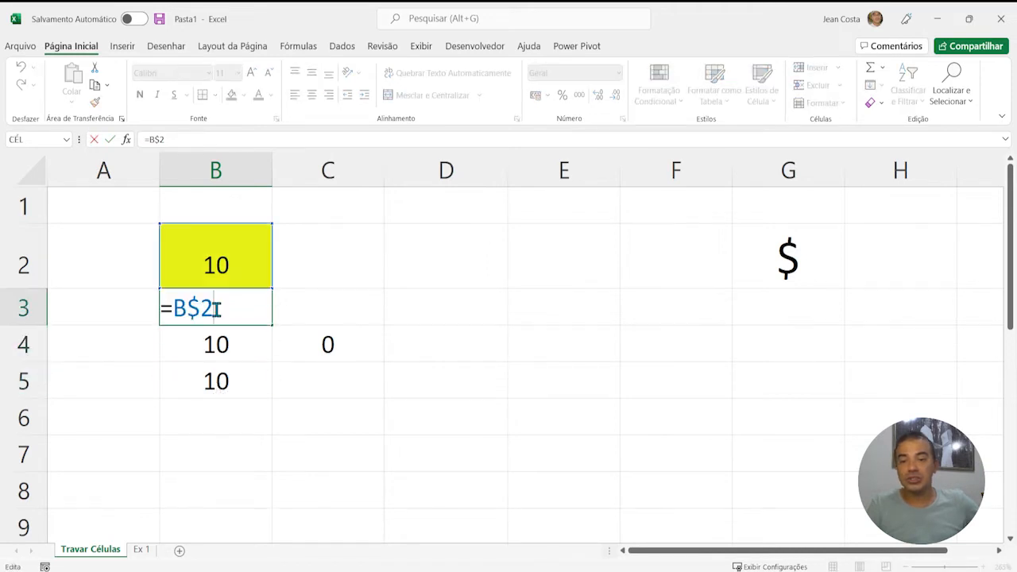
pyautogui.press('Escape')
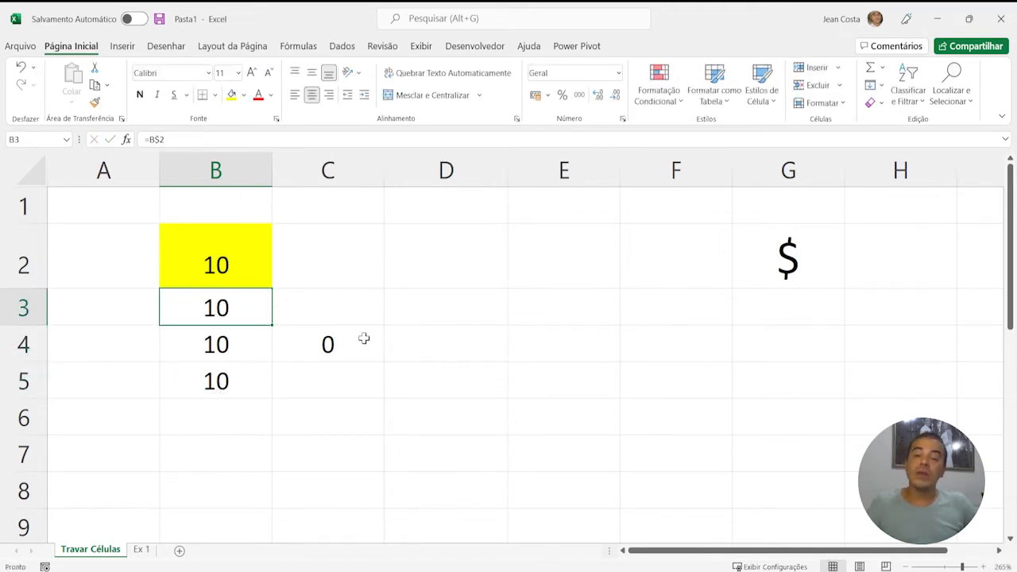
# Step: Delete the formula copies in B3 and B5
pyautogui.press('Delete')
pyautogui.press('Down')
pyautogui.press('Down')
pyautogui.press('Delete')
pyautogui.press('Right')
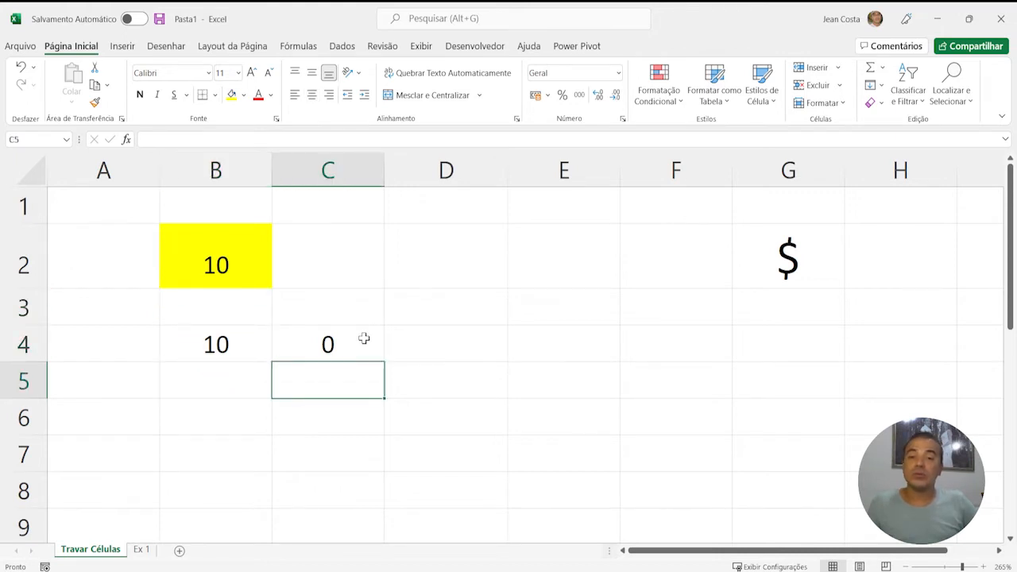
# Step: Delete the formula copy in C4 and lock both column and row in B4's formula, making it =$B$2
pyautogui.press('Up')
pyautogui.press('Delete')
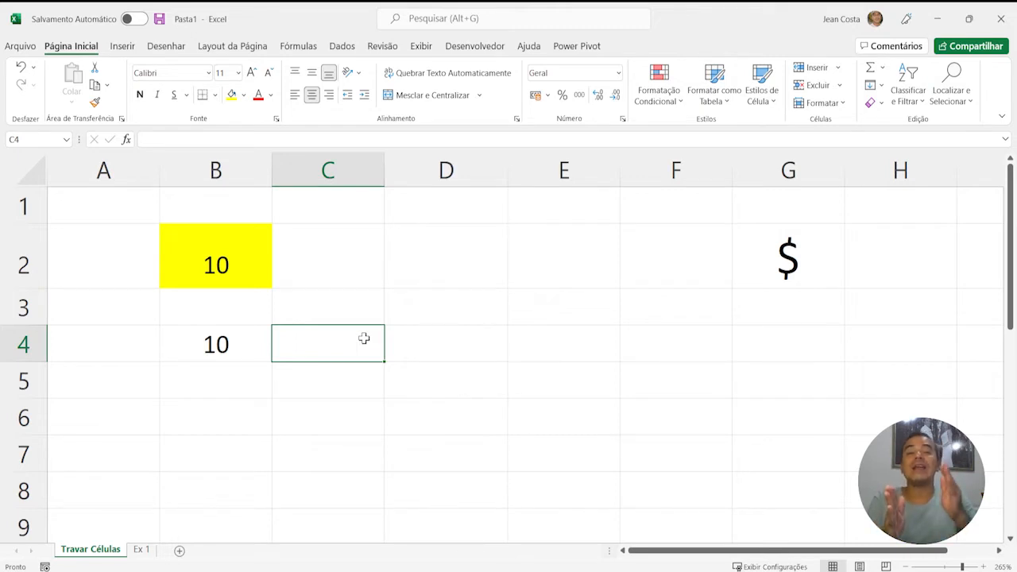
pyautogui.press('Left')
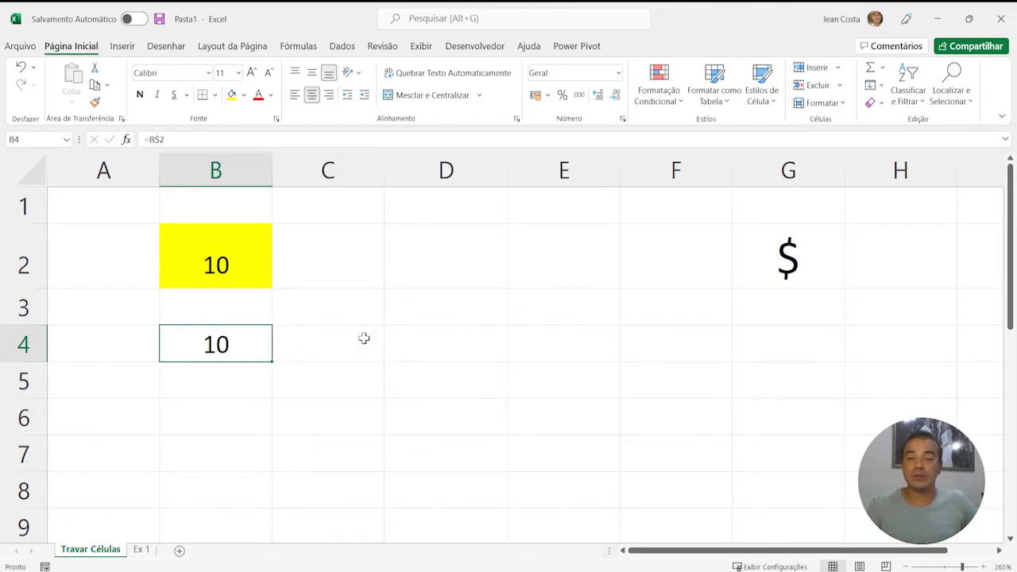
pyautogui.press('F2')
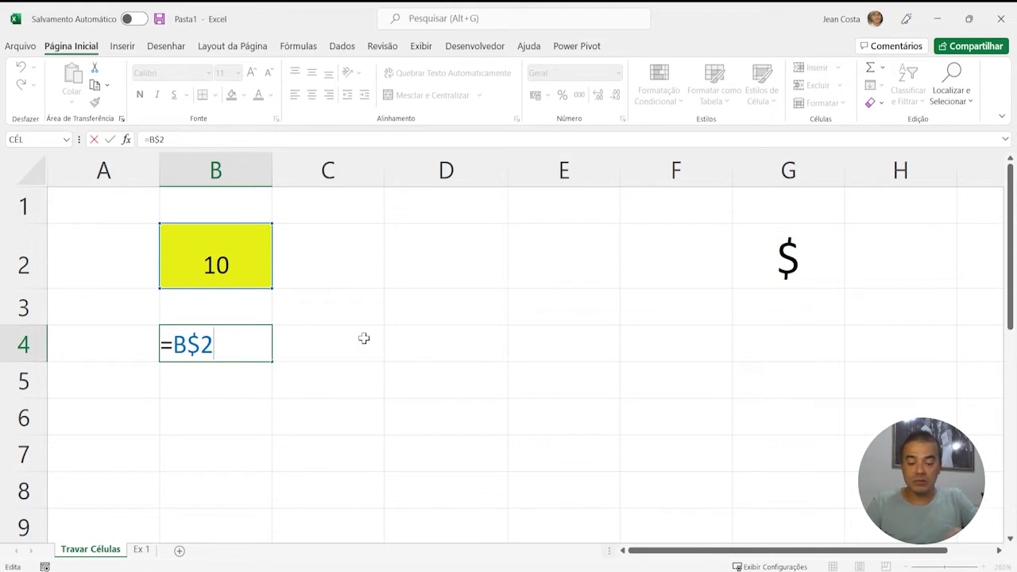
pyautogui.press('F4')
pyautogui.press('F4')
pyautogui.press('F4')
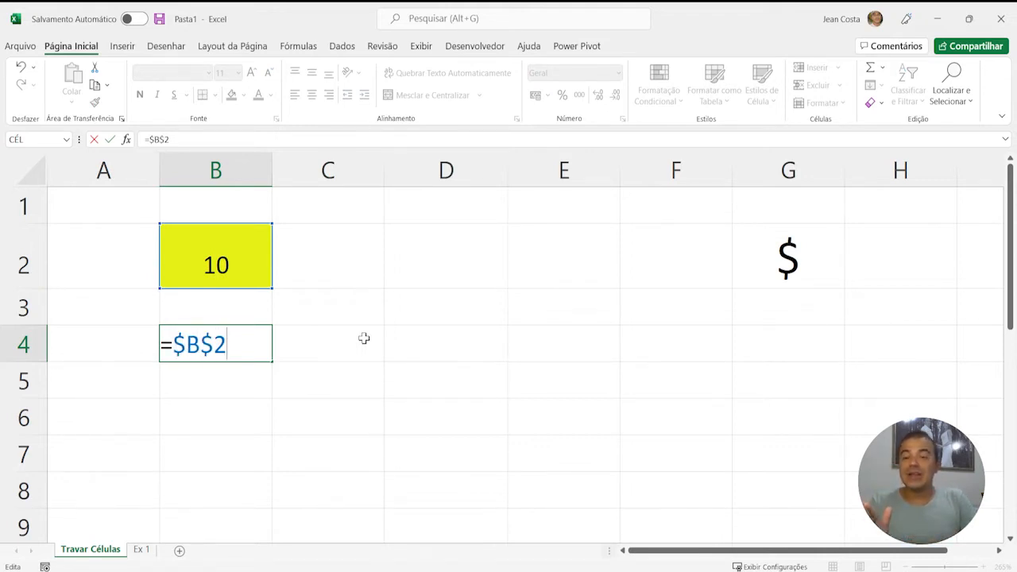
pyautogui.press('Return')
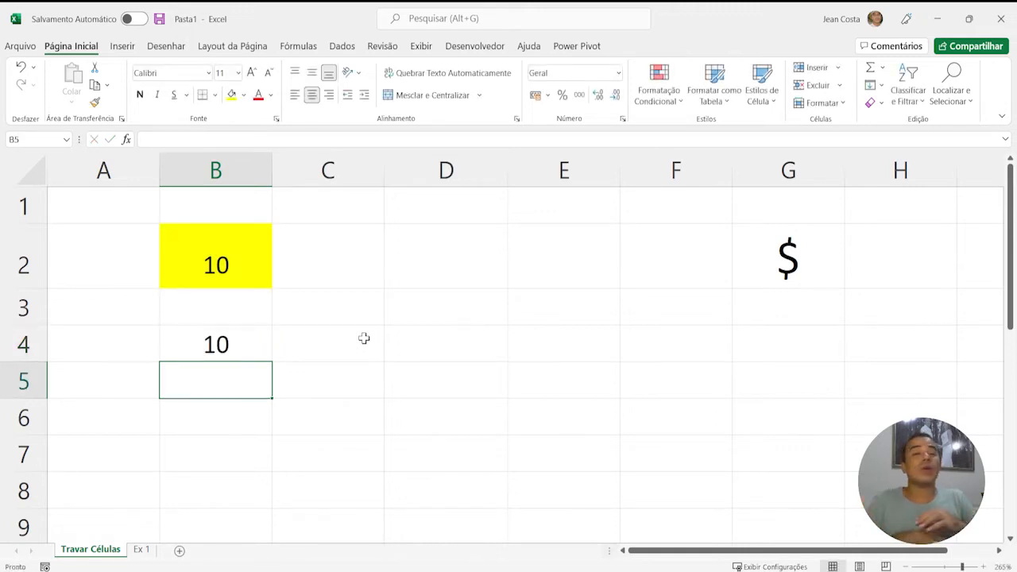
# Step: Check which cell the fully locked formula in B4 refers to
pyautogui.click(253, 341)
pyautogui.doubleClick(247, 346)
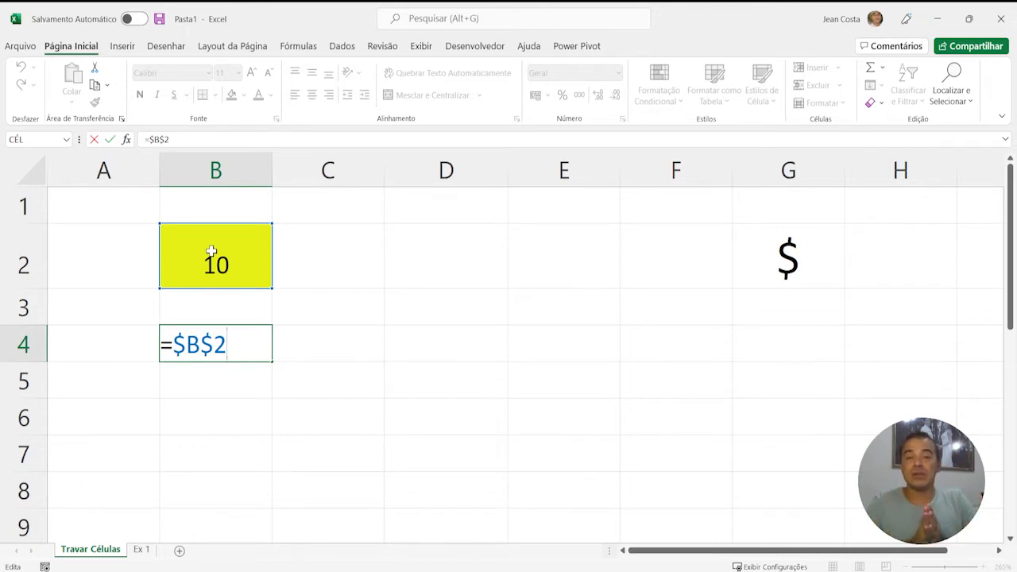
pyautogui.hotkey('ctrl', 'Return')
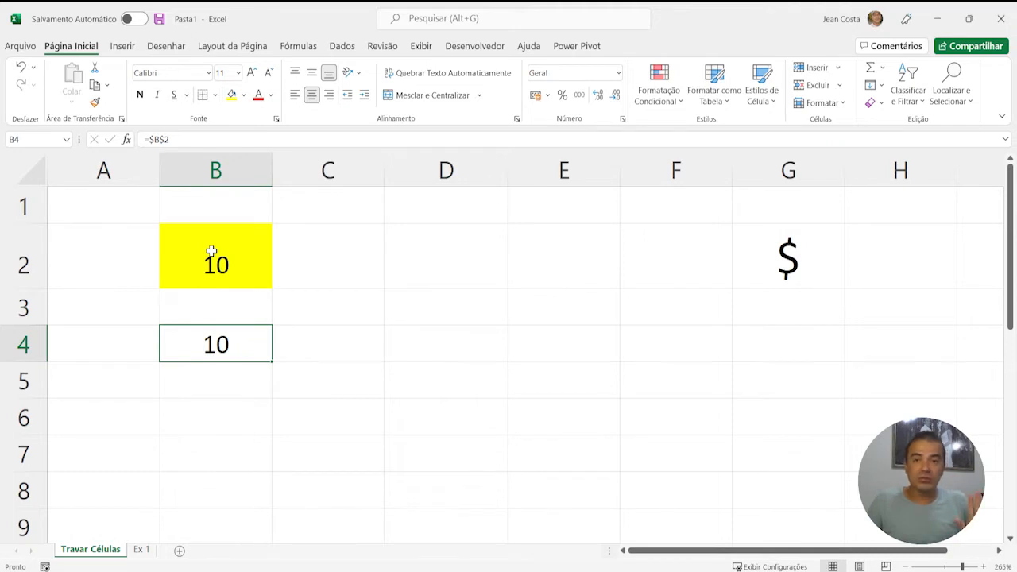
# Step: Copy the fully locked formula from B4 into the range C4:F8
pyautogui.hotkey('ctrl', 'c')
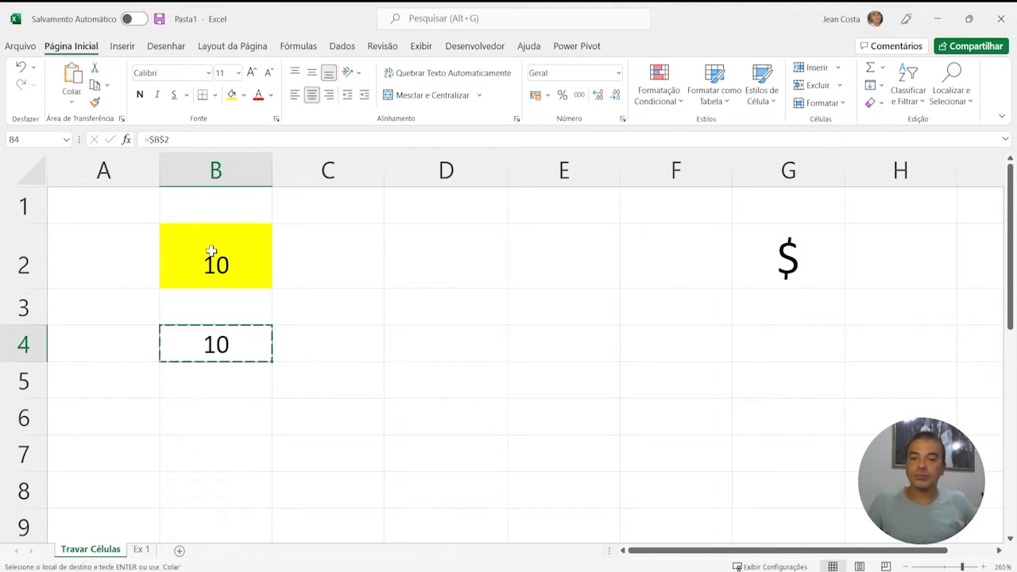
pyautogui.press('Right')
pyautogui.hotkey('shift', 'Right')
pyautogui.hotkey('shift', 'Right')
pyautogui.hotkey('shift', 'Right')
pyautogui.hotkey('shift', 'Down')
pyautogui.hotkey('shift', 'Down')
pyautogui.hotkey('shift', 'Down')
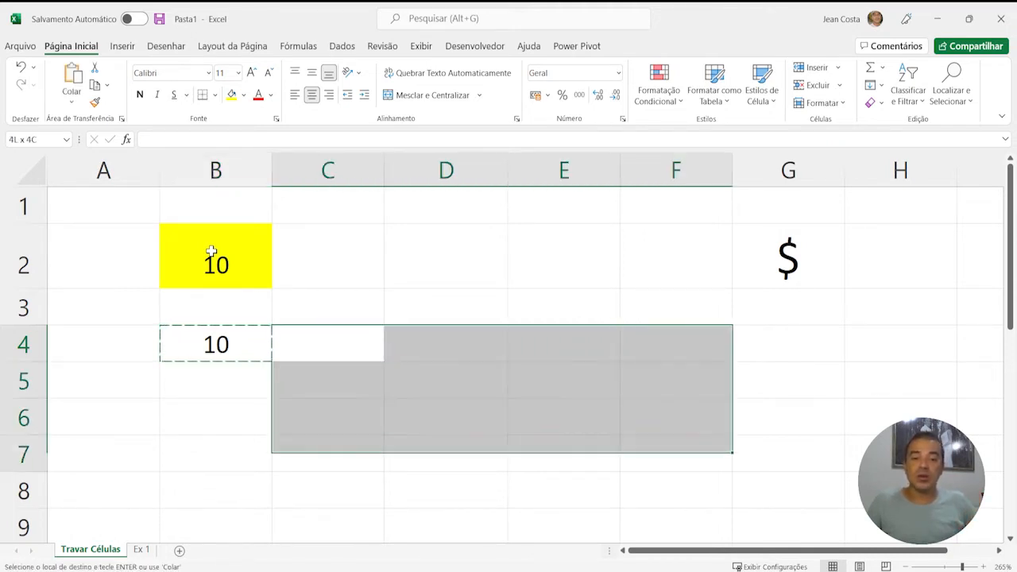
pyautogui.hotkey('shift', 'Down')
pyautogui.press('Return')
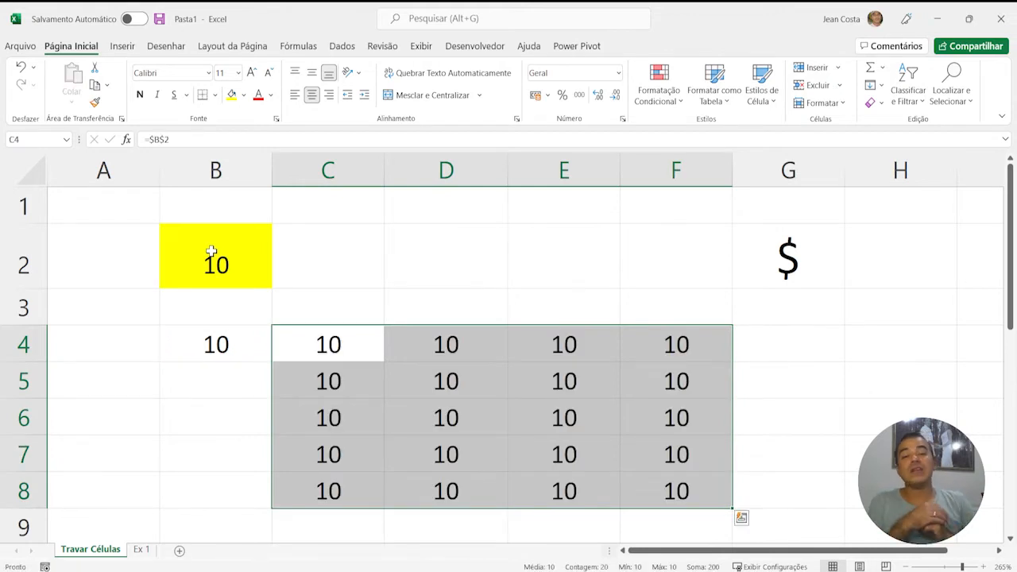
# Step: Inspect several formula copies in columns C, D and E of the pasted block to see which cell each refers to
pyautogui.press('Right')
pyautogui.press('F2')
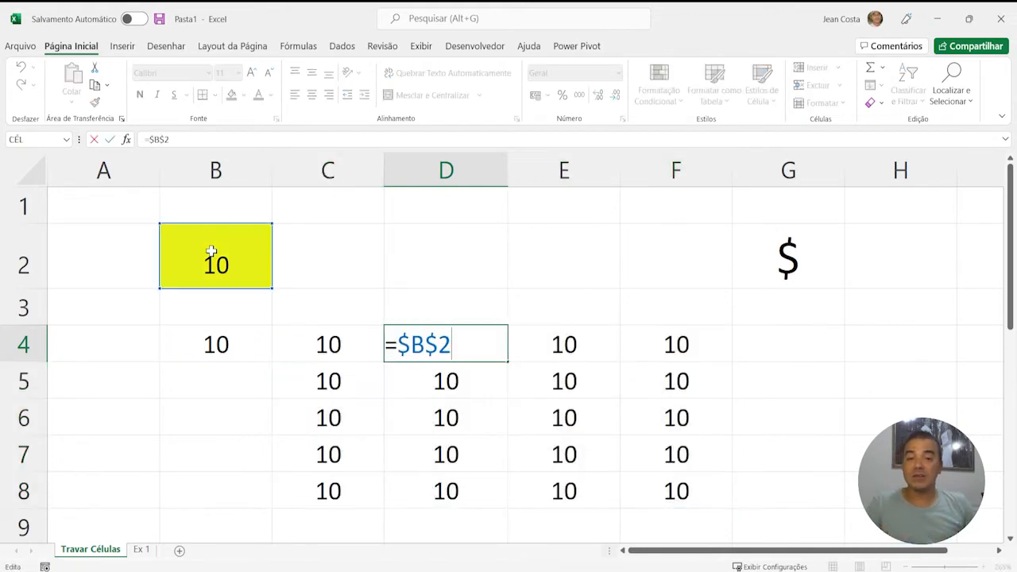
pyautogui.press('Return')
pyautogui.press('F2')
pyautogui.press('Escape')
pyautogui.press('Down')
pyautogui.press('F2')
pyautogui.press('Escape')
pyautogui.press('Right')
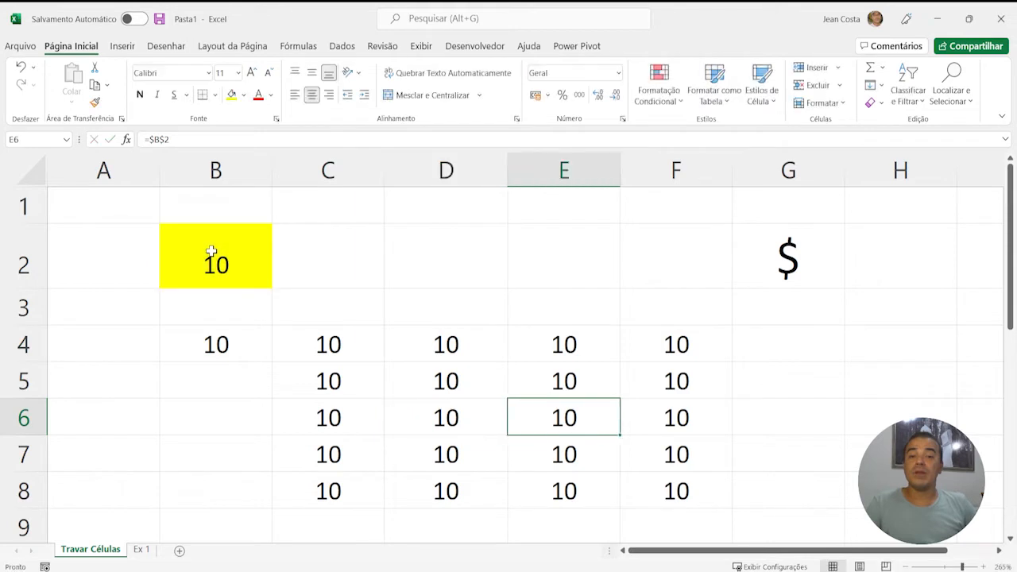
pyautogui.press('Up')
pyautogui.press('F2')
pyautogui.press('Escape')
pyautogui.press('Up')
pyautogui.press('F2')
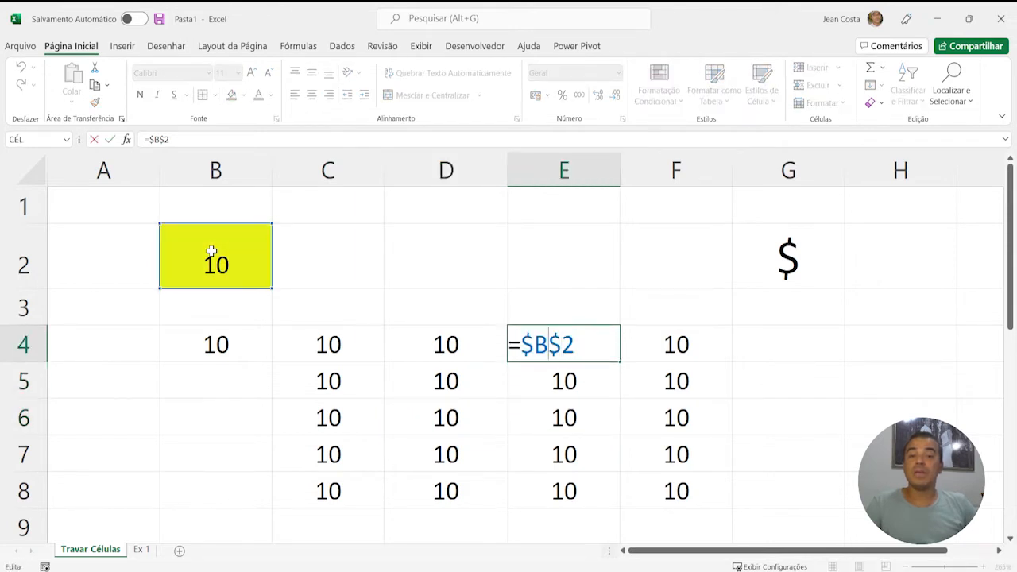
pyautogui.press('Escape')
pyautogui.press('Left')
pyautogui.press('Left')
pyautogui.press('F2')
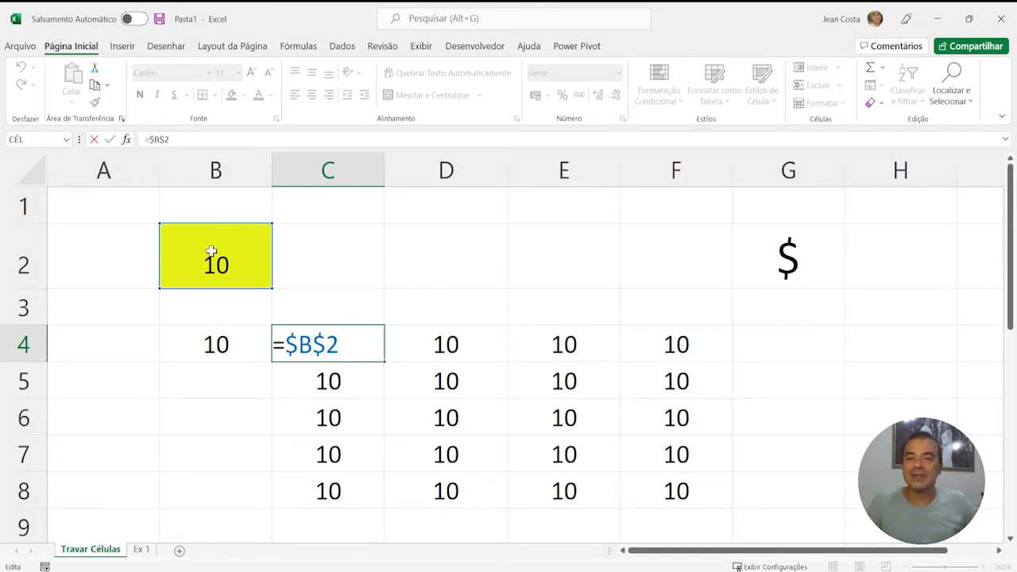
pyautogui.press('Escape')
# Step: Delete the formulas in the range B4:F8
pyautogui.press('Left')
pyautogui.hotkey('shift', 'Right')
pyautogui.hotkey('shift', 'Right')
pyautogui.hotkey('shift', 'Right')
pyautogui.hotkey('shift', 'Right')
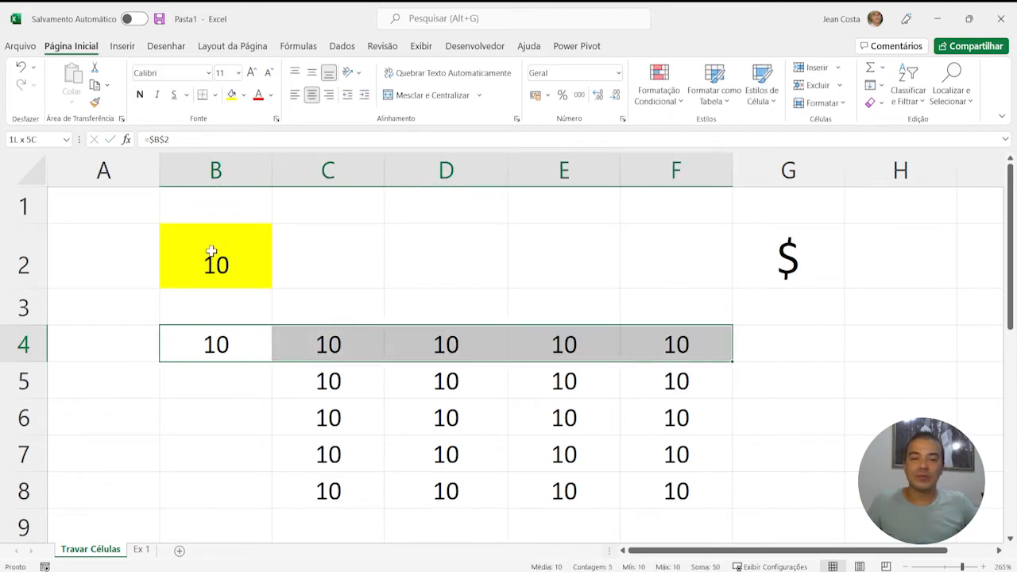
pyautogui.hotkey('shift', 'Down')
pyautogui.hotkey('shift', 'Down')
pyautogui.hotkey('shift', 'Down')
pyautogui.hotkey('shift', 'Down')
pyautogui.press('Delete')
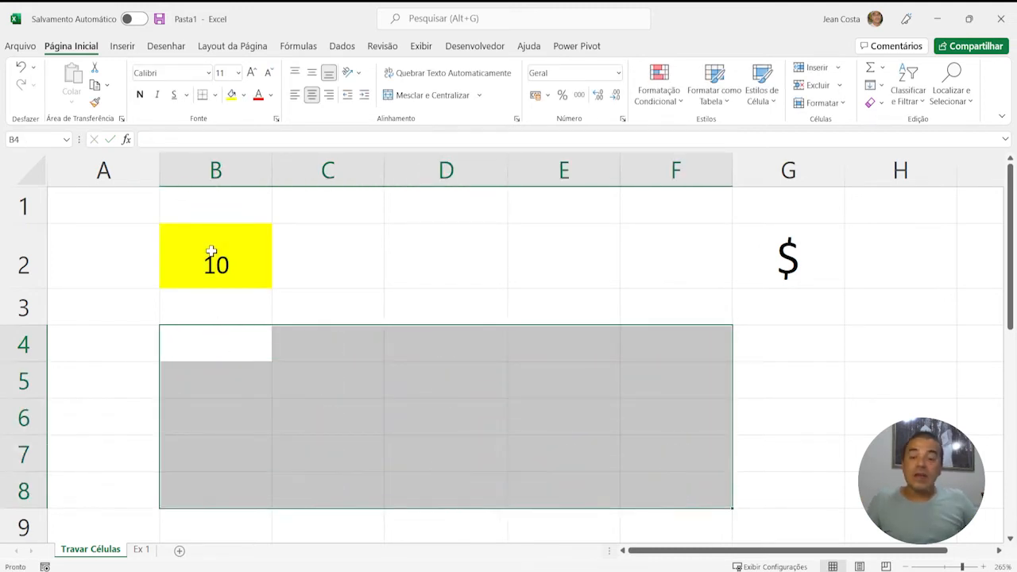
# Step: Copy the yellow cell B2 down through B5 and select the range B2:B5
pyautogui.press('Up')
pyautogui.press('Up')
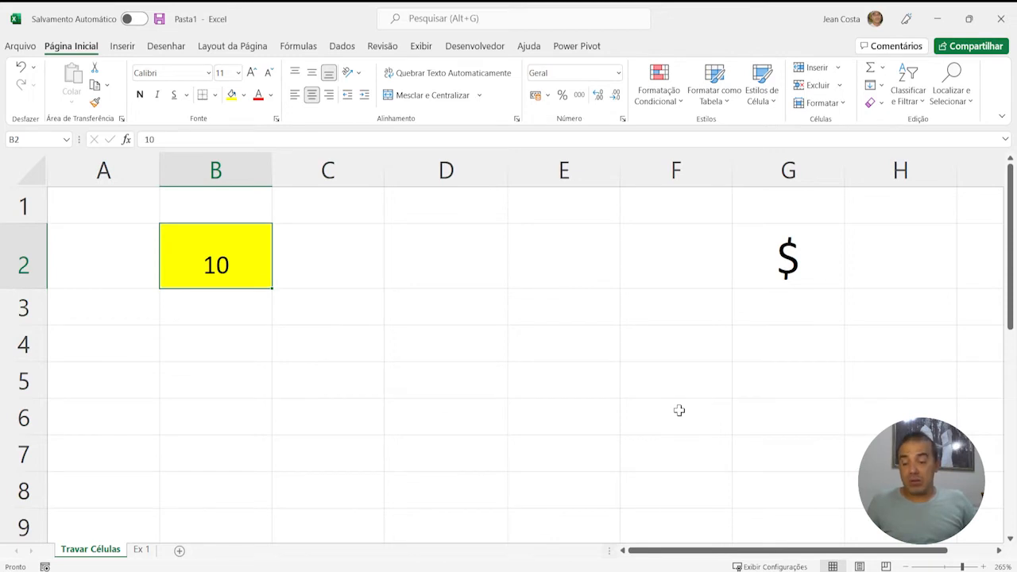
pyautogui.hotkey('ctrl', 'c')
pyautogui.hotkey('shift', 'Down')
pyautogui.hotkey('shift', 'Down')
pyautogui.hotkey('shift', 'Down')
pyautogui.hotkey('ctrl', 'v')
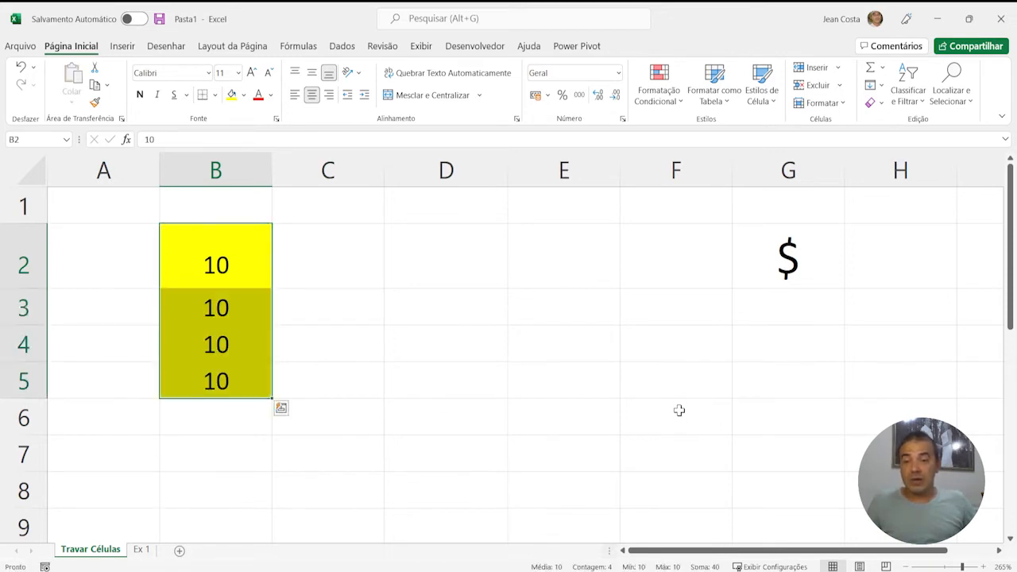
pyautogui.press('Up')
pyautogui.press('Down')
pyautogui.hotkey('shift', 'Down')
pyautogui.hotkey('shift', 'Down')
pyautogui.hotkey('shift', 'Down')
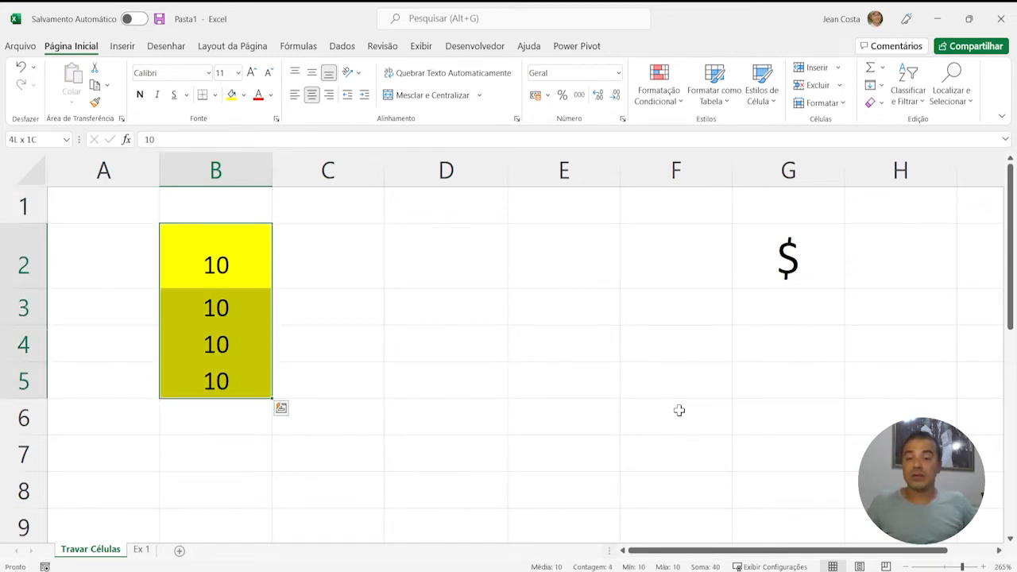
# Step: Enter the formula =SOMA(B2:B5) in D2 and check the range it refers to
pyautogui.press('Right')
pyautogui.press('Right')
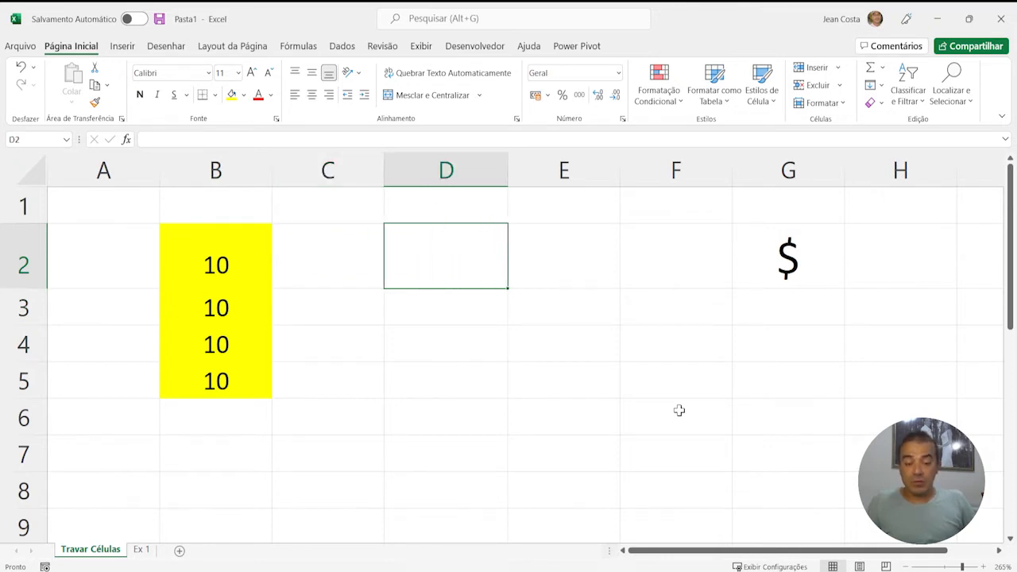
pyautogui.write('=')
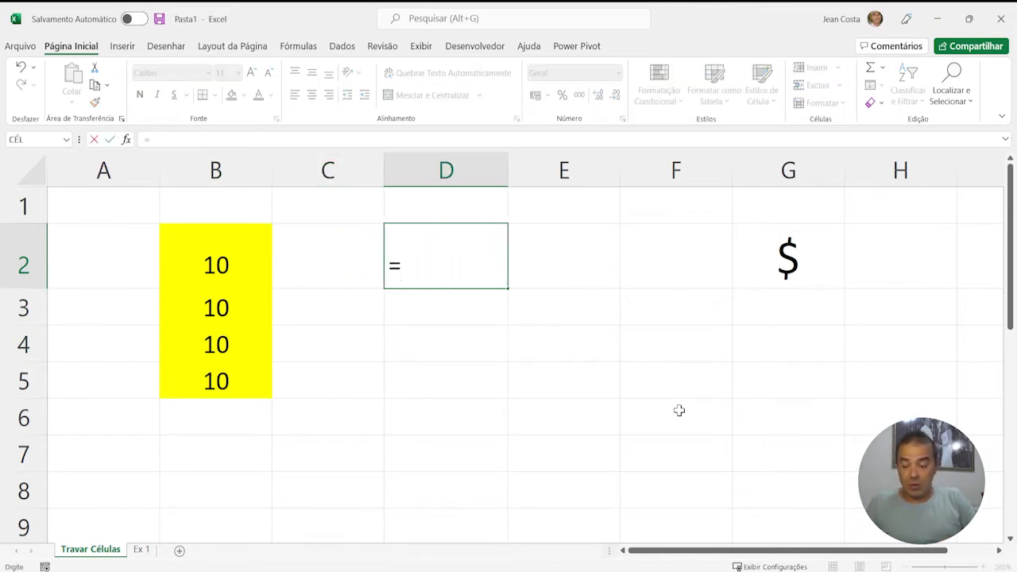
pyautogui.write('SOMA(')
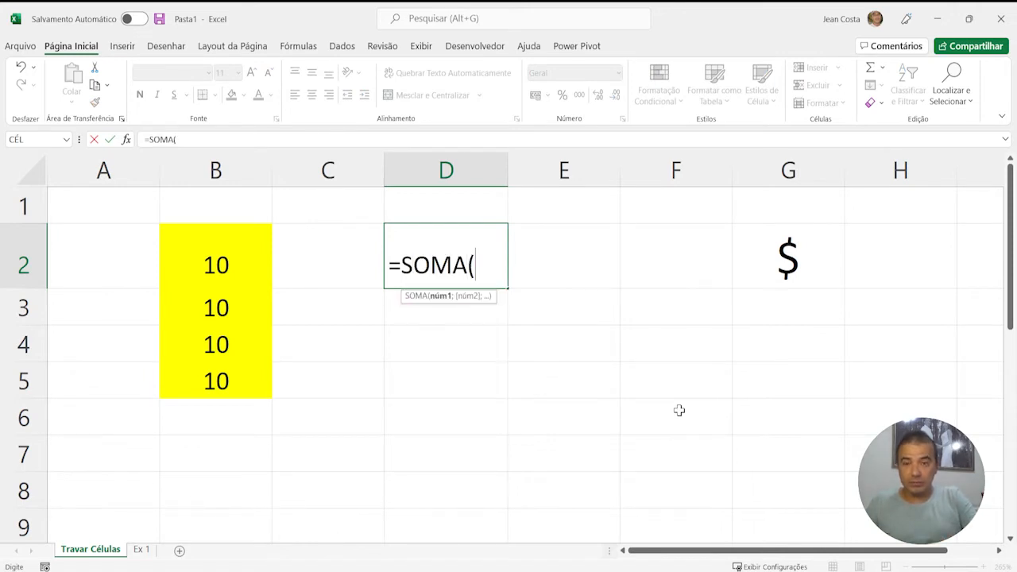
pyautogui.press('Left')
pyautogui.press('Left')
pyautogui.hotkey('shift', 'Down')
pyautogui.hotkey('shift', 'Down')
pyautogui.hotkey('shift', 'Down')
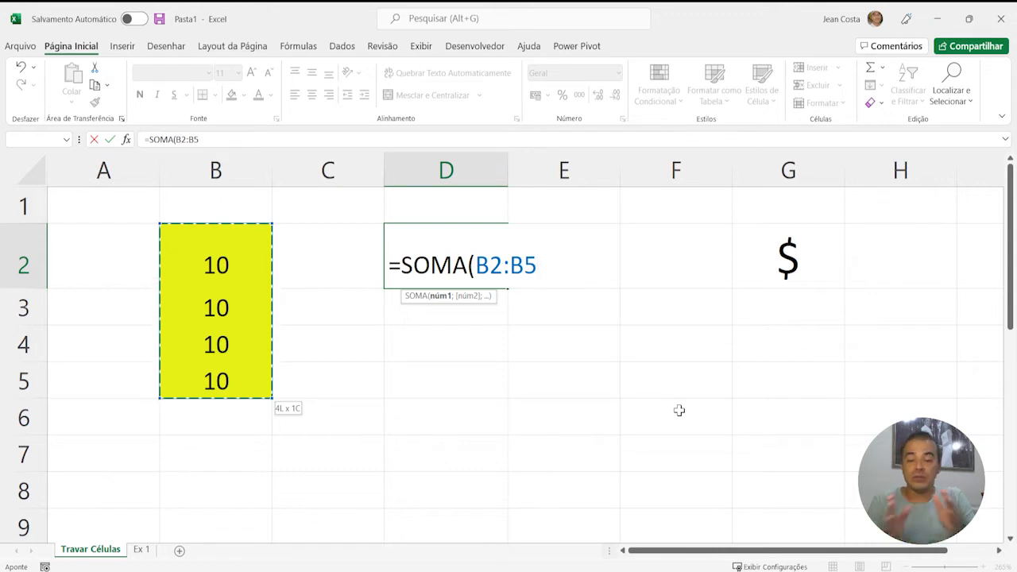
pyautogui.write(')')
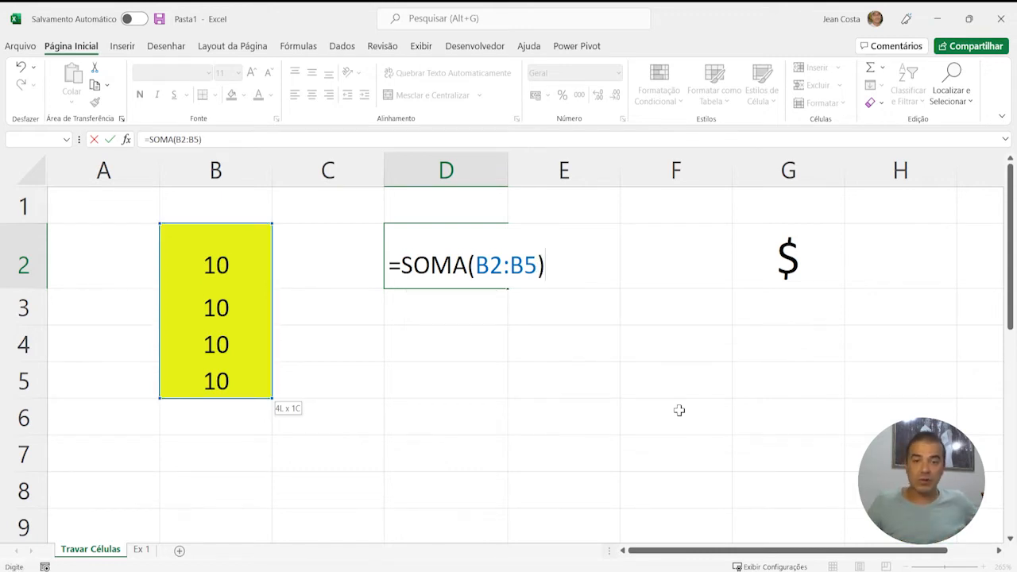
pyautogui.press('Return')
pyautogui.press('Up')
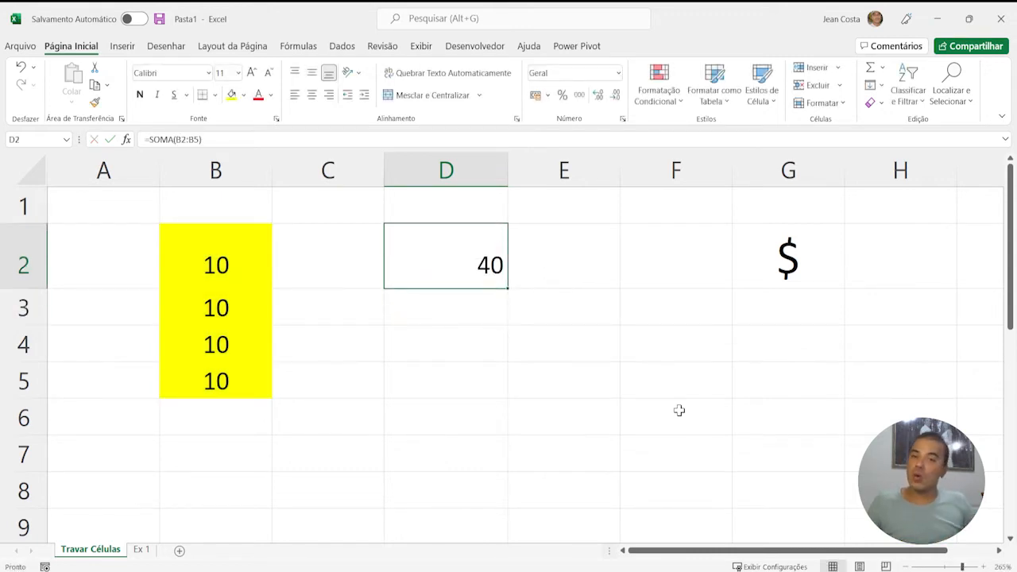
pyautogui.press('F2')
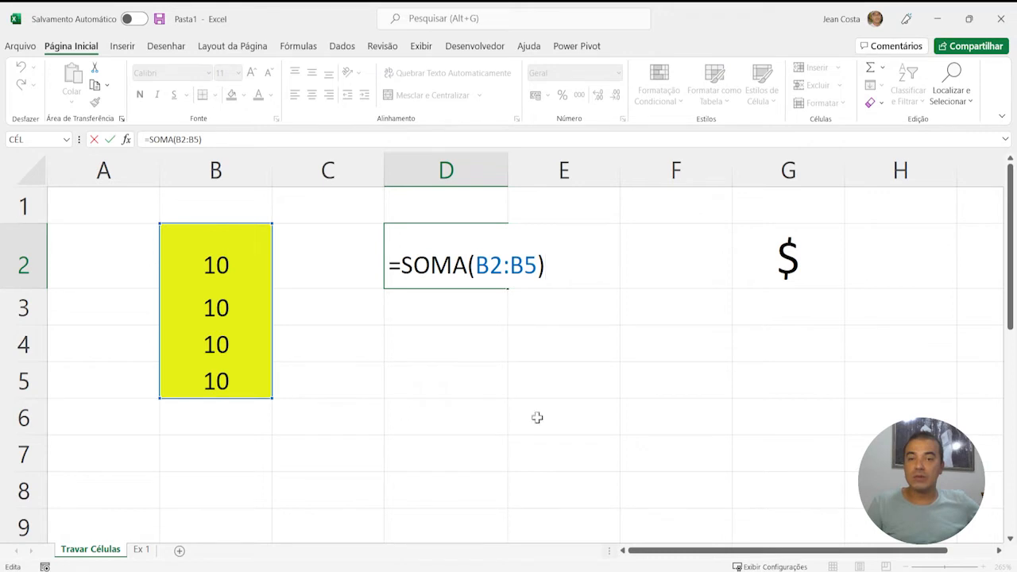
pyautogui.press('Escape')
# Step: Copy the sum formula from D2 down into D3 and compare the range it refers to with B2:B5
pyautogui.hotkey('ctrl', 'c')
pyautogui.press('Down')
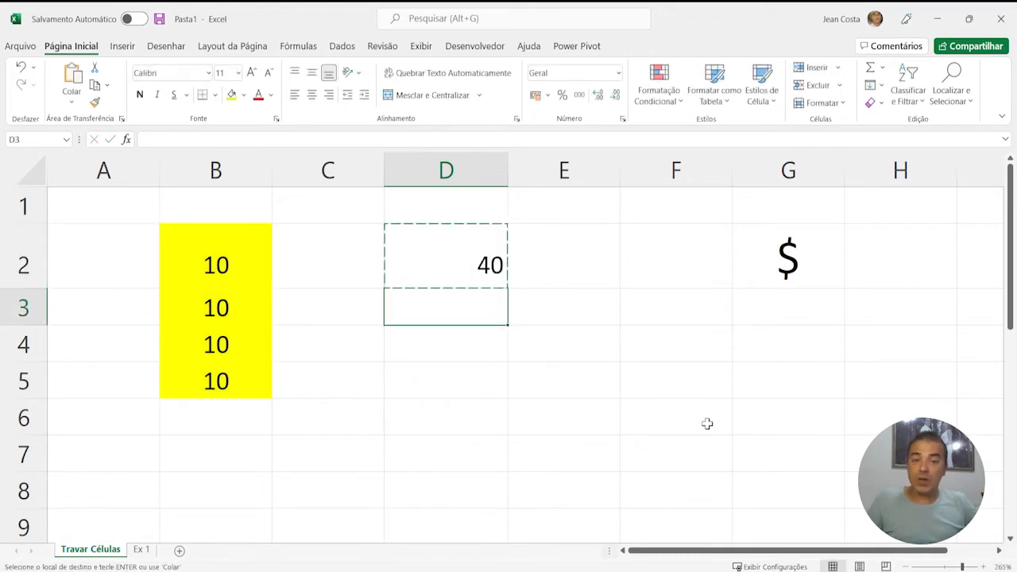
pyautogui.press('Return')
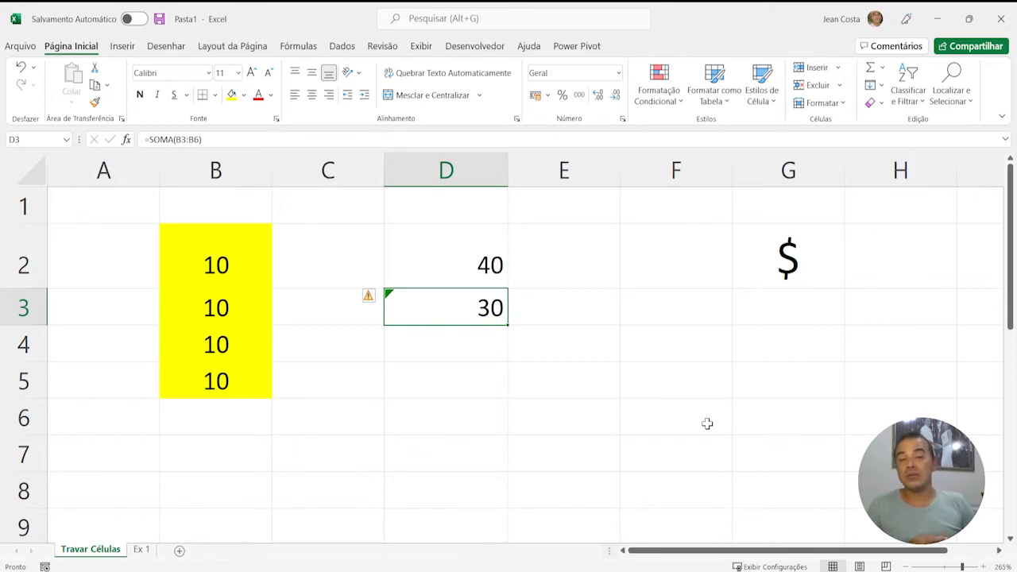
pyautogui.moveTo(205, 254); pyautogui.dragTo(207, 364)
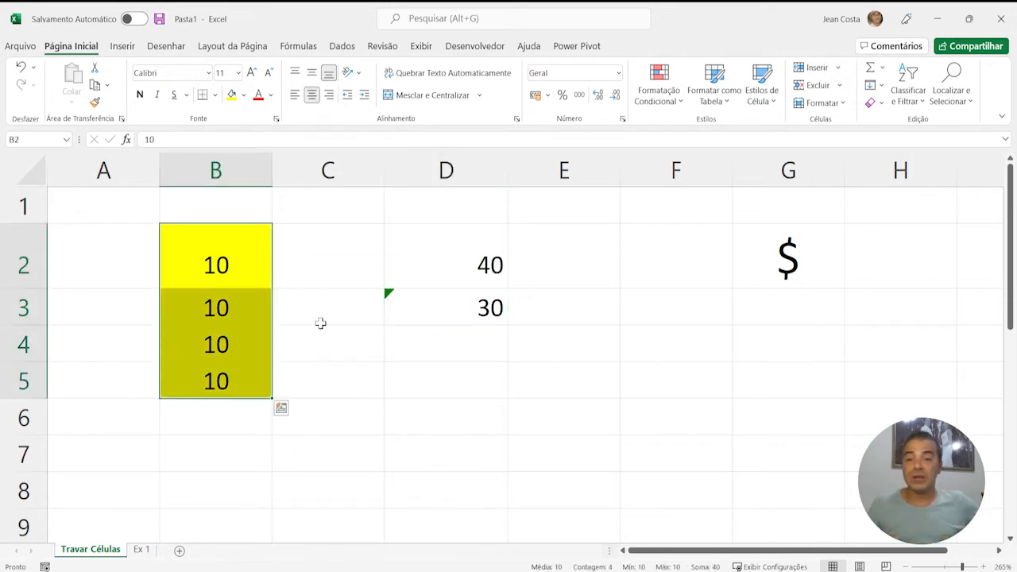
pyautogui.click(464, 309)
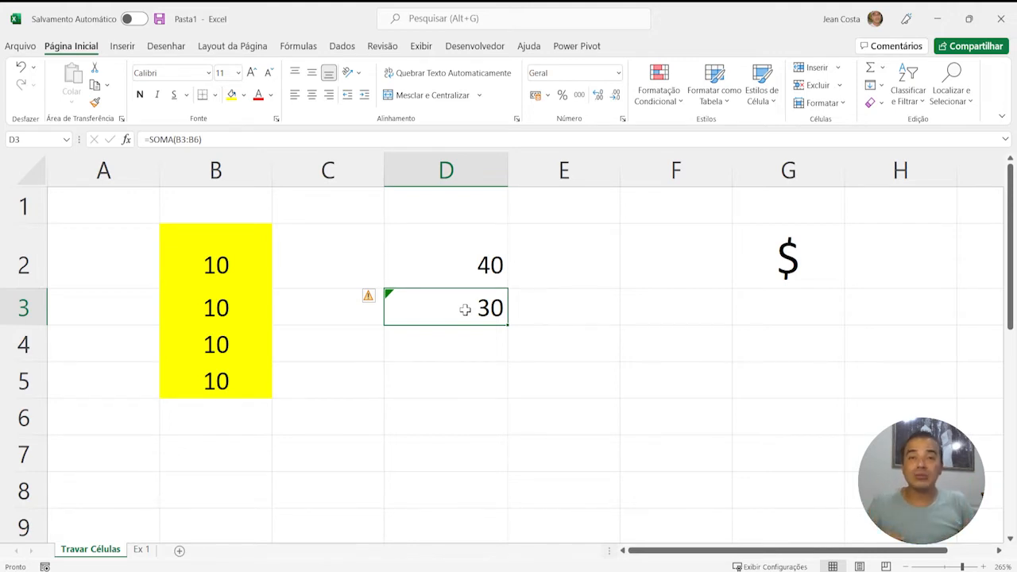
pyautogui.doubleClick(465, 309)
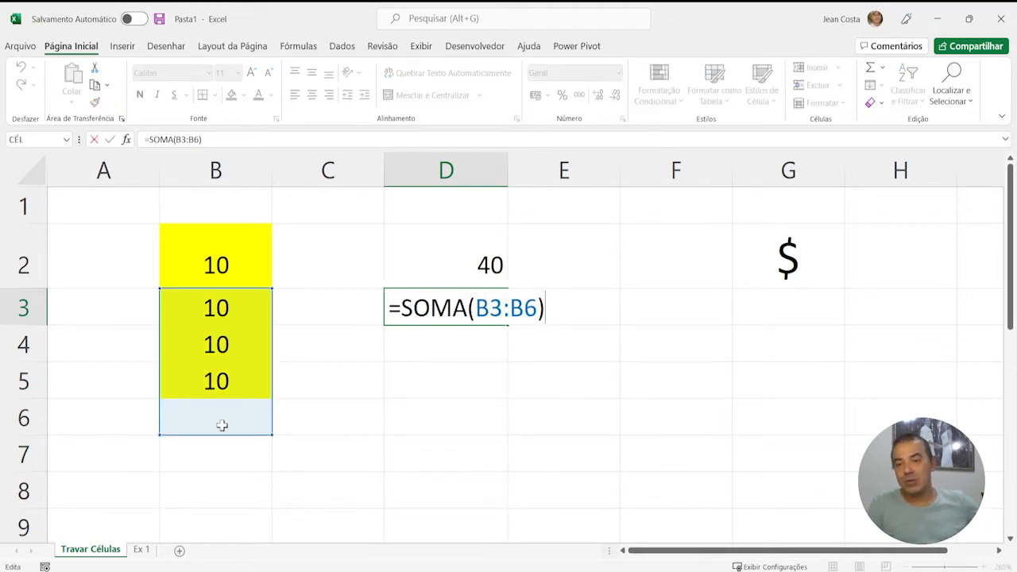
pyautogui.hotkey('ctrl', 'Return')
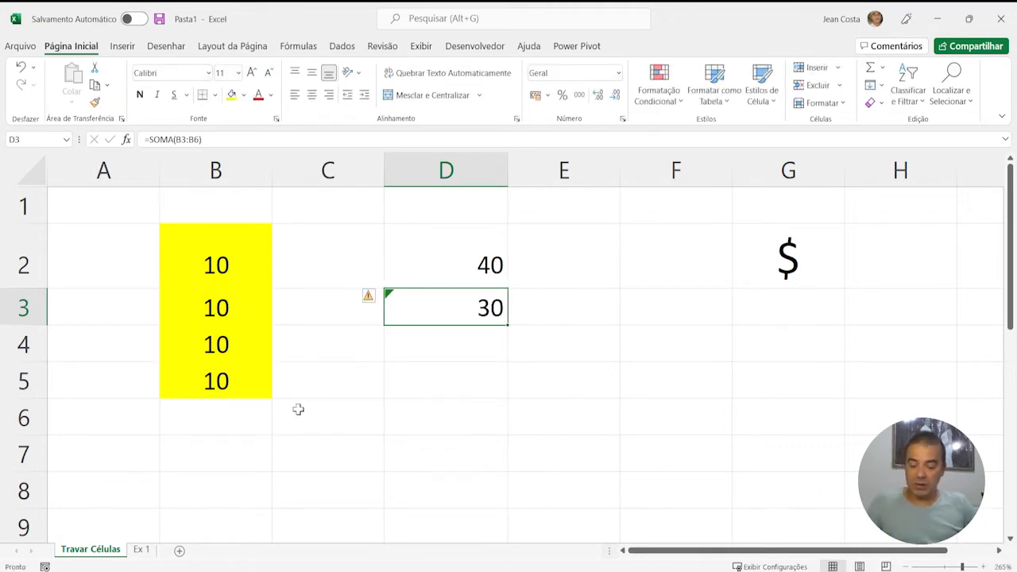
# Step: Copy the sum formula from D3 down into D4 and check which range the copy refers to
pyautogui.hotkey('ctrl', 'c')
pyautogui.press('Down')
pyautogui.hotkey('ctrl', 'v')
pyautogui.press('F2')
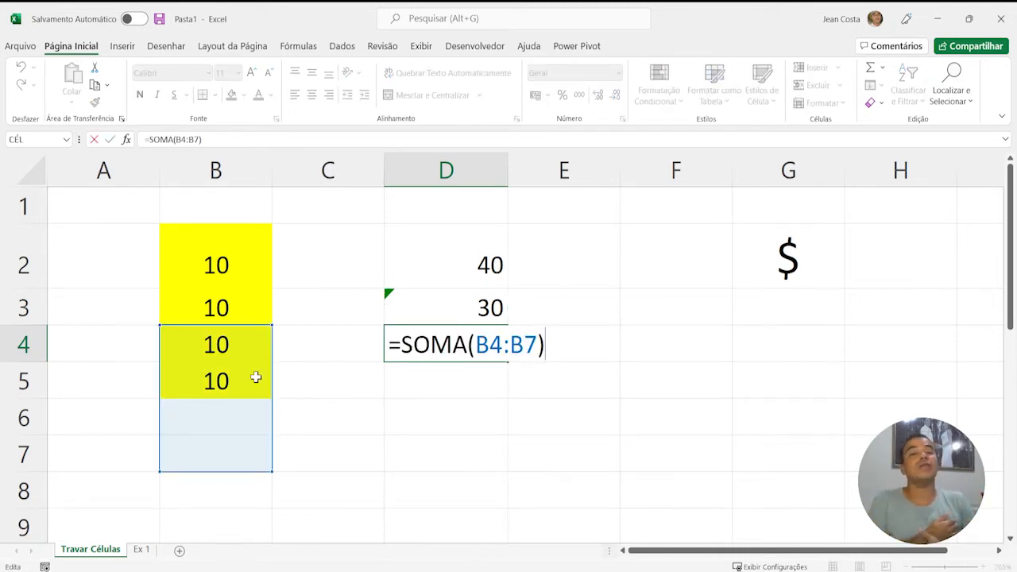
pyautogui.hotkey('shift', 'Return')
# Step: Copy the sum formula from D2 across into E2 and check which range the copy refers to
pyautogui.press('Up')
pyautogui.hotkey('ctrl', 'c')
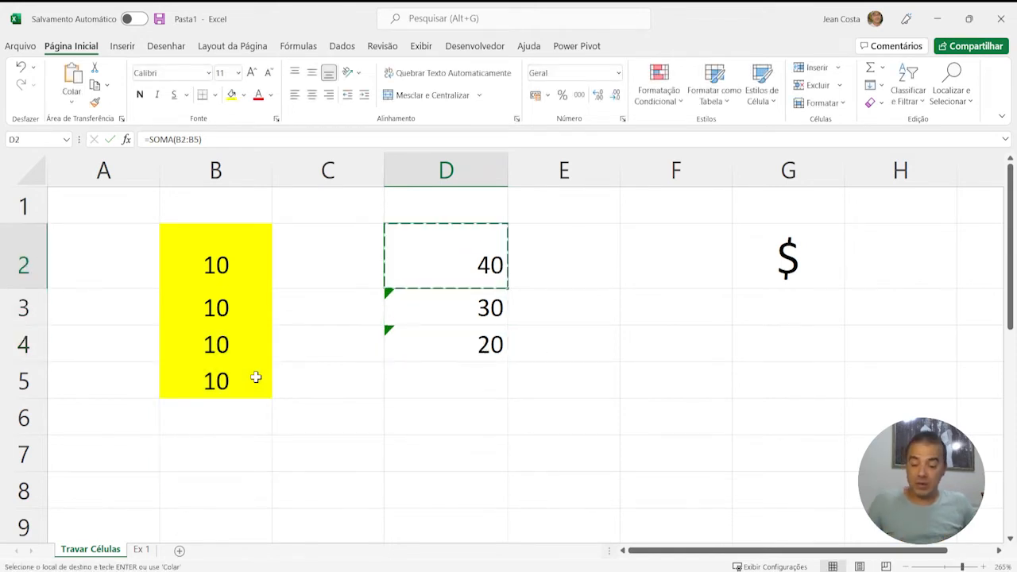
pyautogui.press('Right')
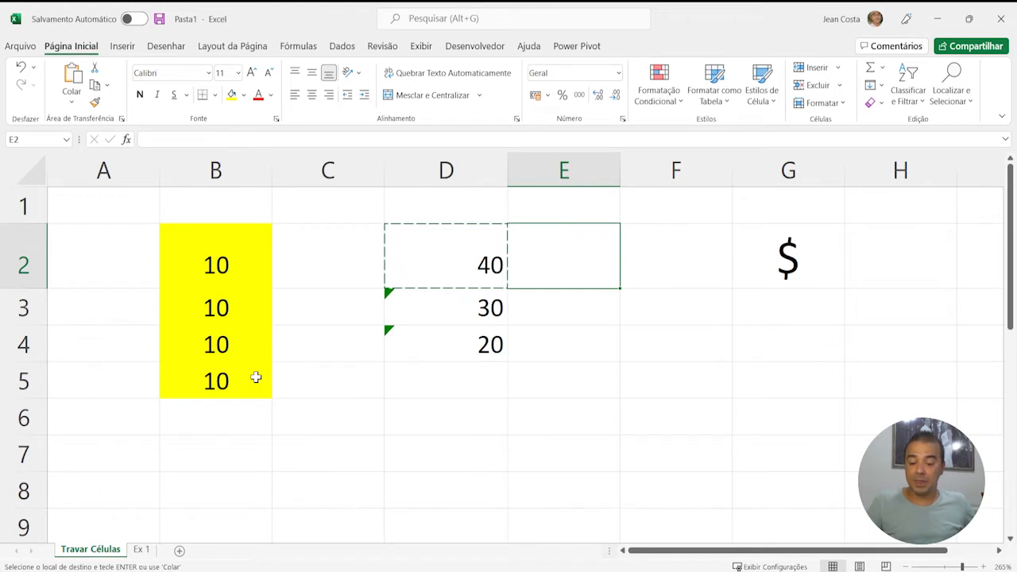
pyautogui.hotkey('ctrl', 'v')
pyautogui.press('Escape')
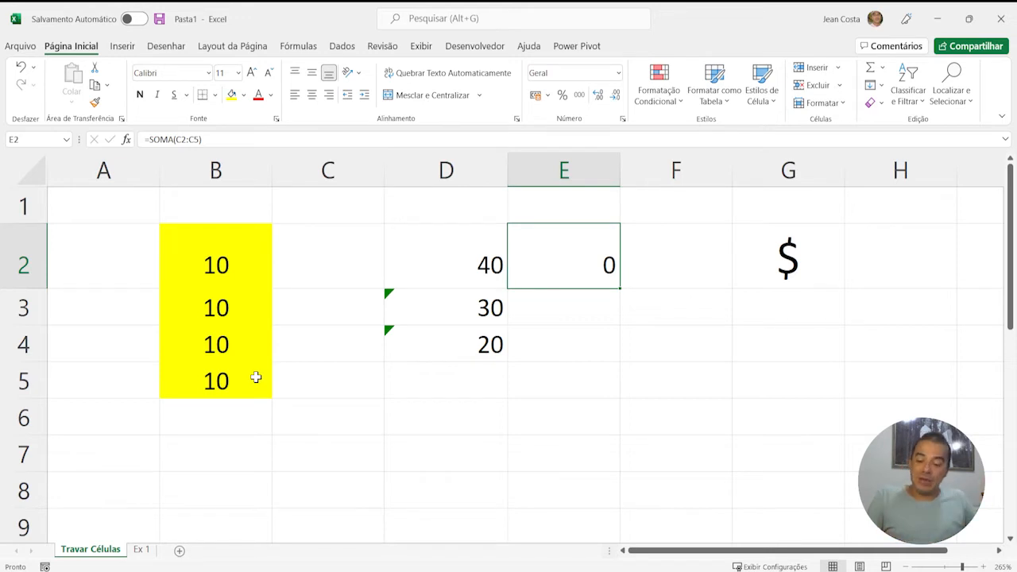
pyautogui.press('F2')
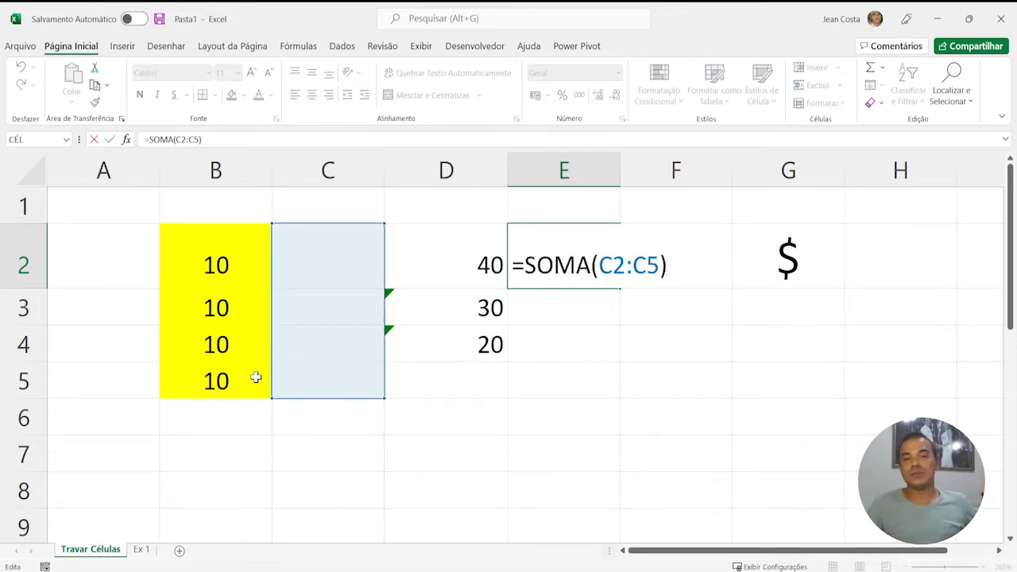
pyautogui.hotkey('shift', 'Tab')
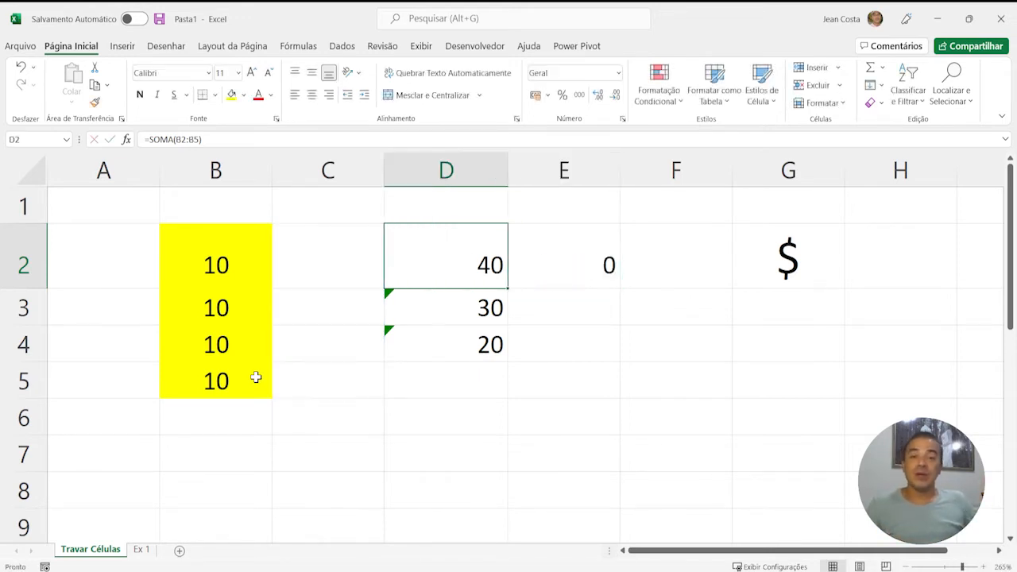
# Step: Clear the copied sum formulas from D3:D4 and from E2
pyautogui.press('Down')
pyautogui.hotkey('shift', 'Down')
pyautogui.press('Delete')
pyautogui.press('Right')
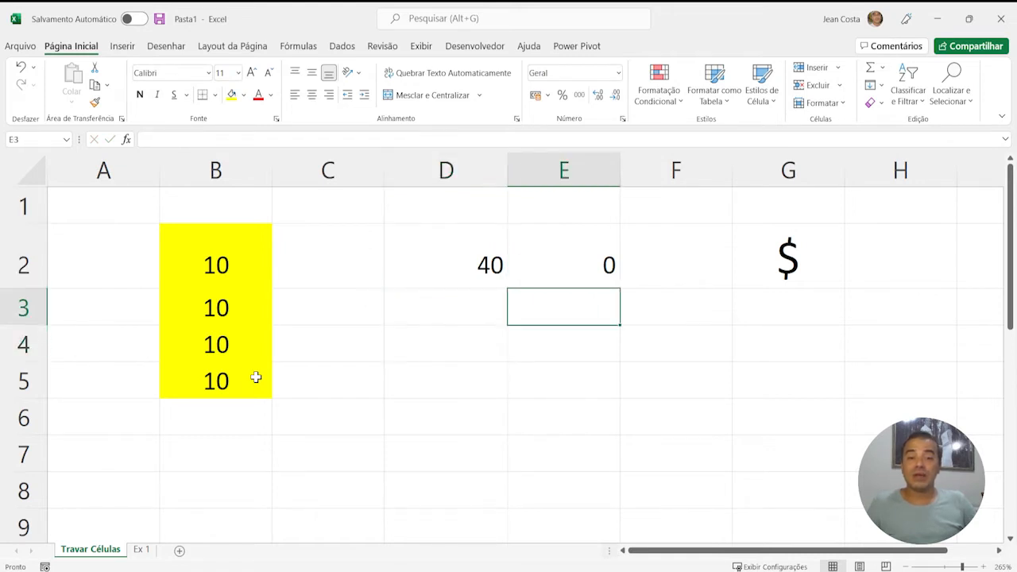
pyautogui.press('Up')
pyautogui.press('Delete')
pyautogui.press('Left')
# Step: Replace the formula in D2 with =SOMA($B$2:$B$5), locking both columns and rows of the range
pyautogui.press('F2')
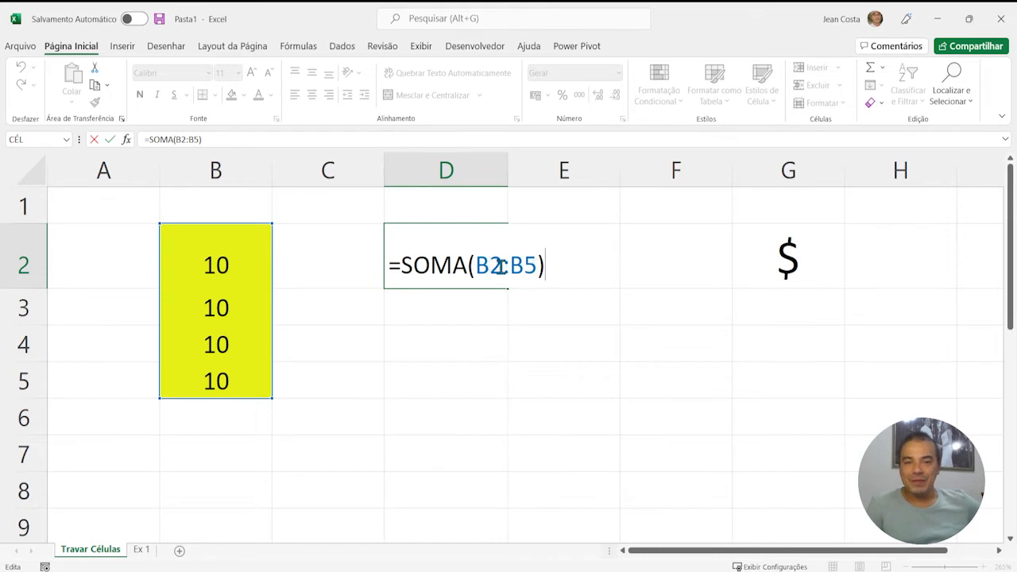
pyautogui.press('Escape')
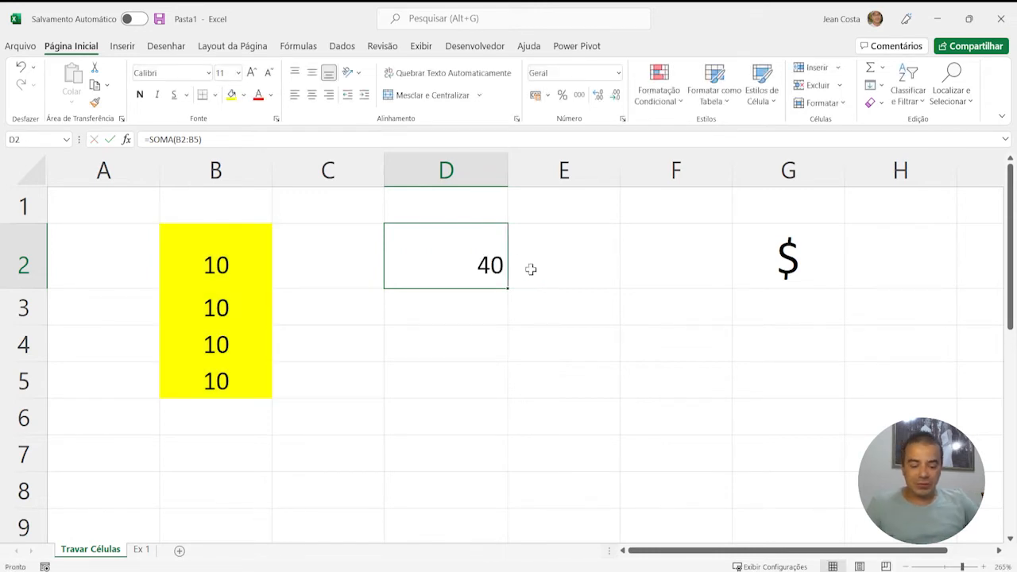
pyautogui.write('=SOMA')
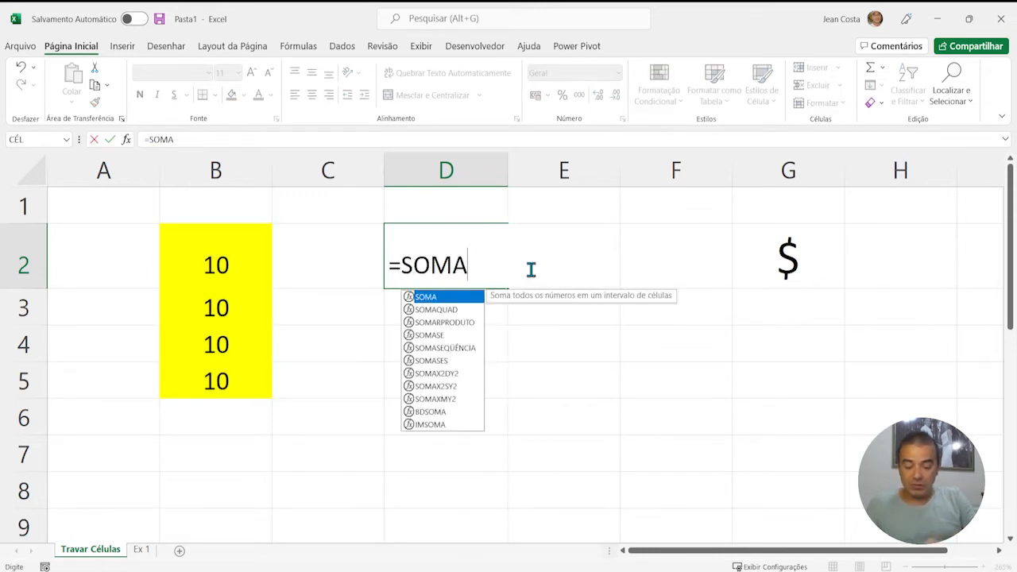
pyautogui.write('(')
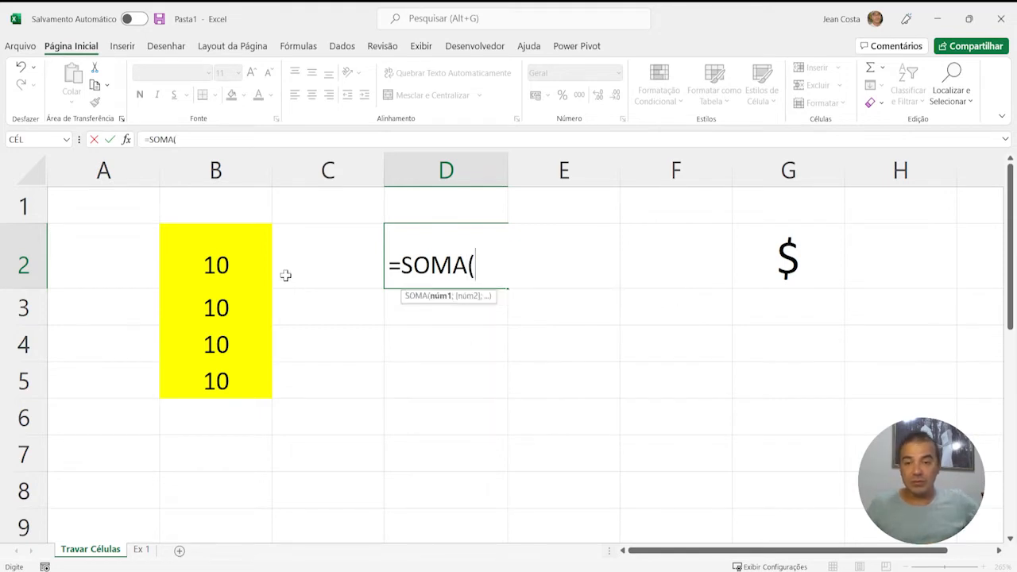
pyautogui.click(242, 265)
pyautogui.moveTo(242, 266); pyautogui.dragTo(238, 381)
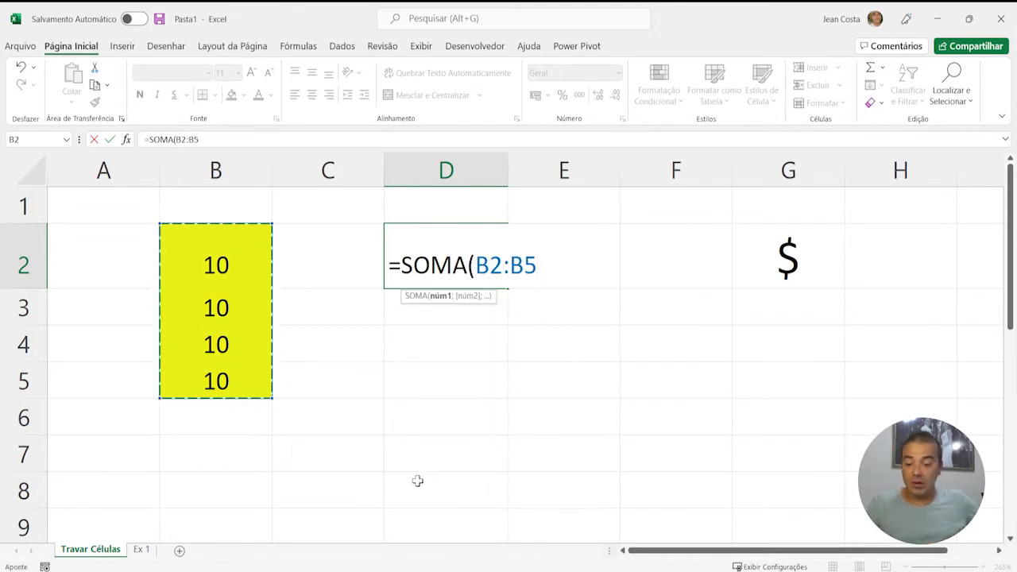
pyautogui.press('F4')
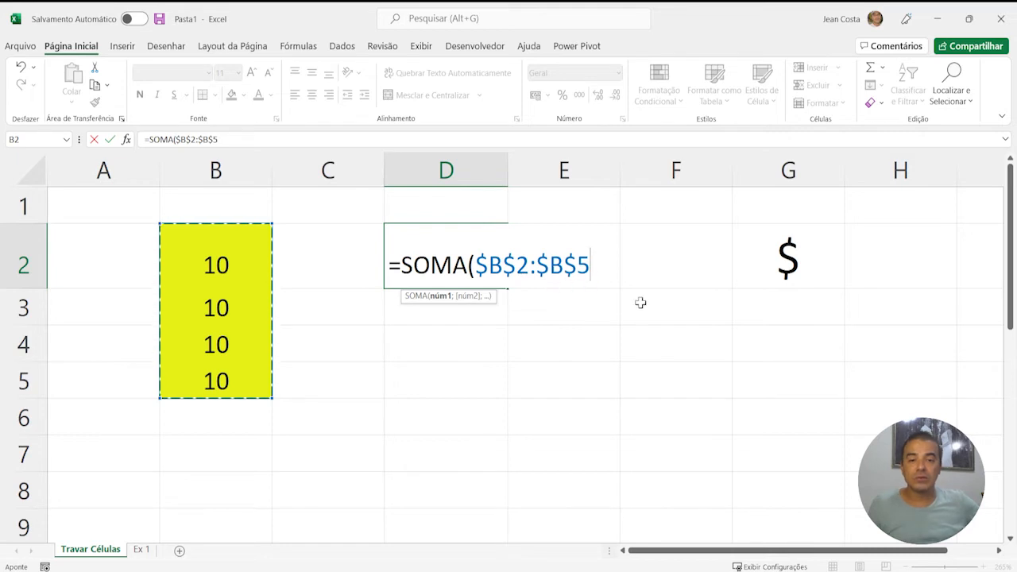
pyautogui.write(')')
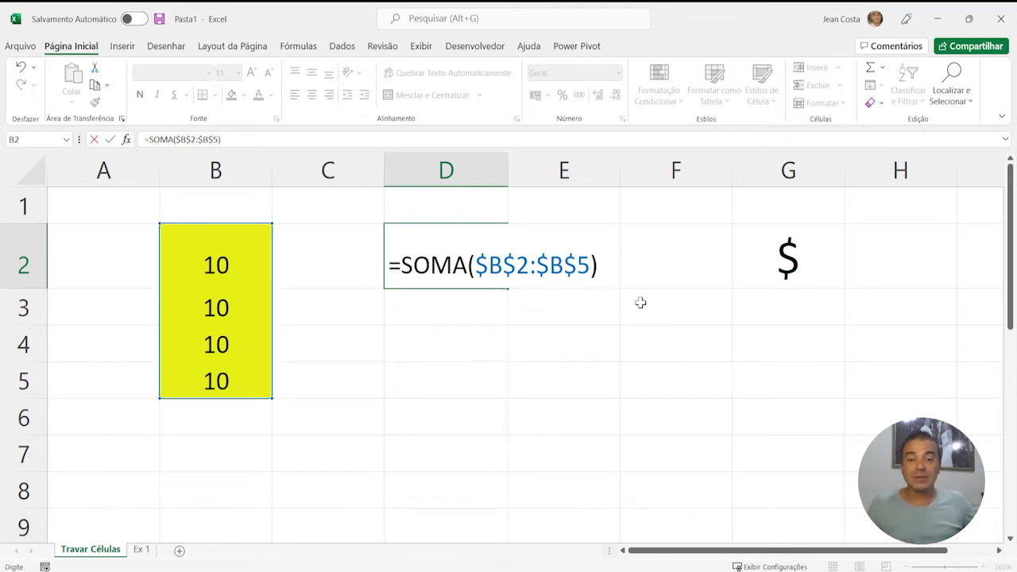
pyautogui.press('Return')
pyautogui.press('Up')
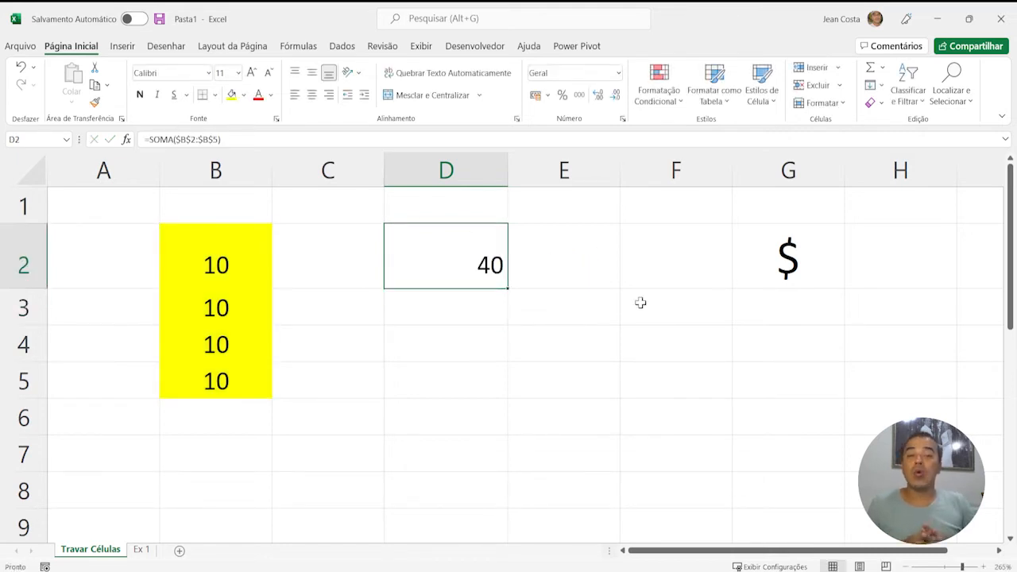
# Step: Check the locked range in D2's formula and copy that formula into E4
pyautogui.press('F2')
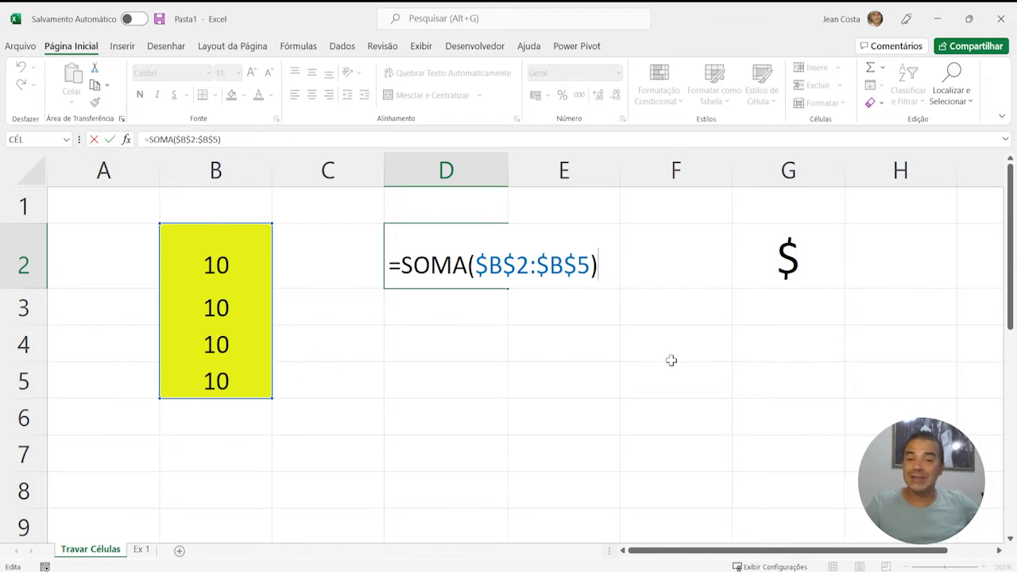
pyautogui.press('Escape')
pyautogui.hotkey('ctrl', 'c')
pyautogui.press('Down')
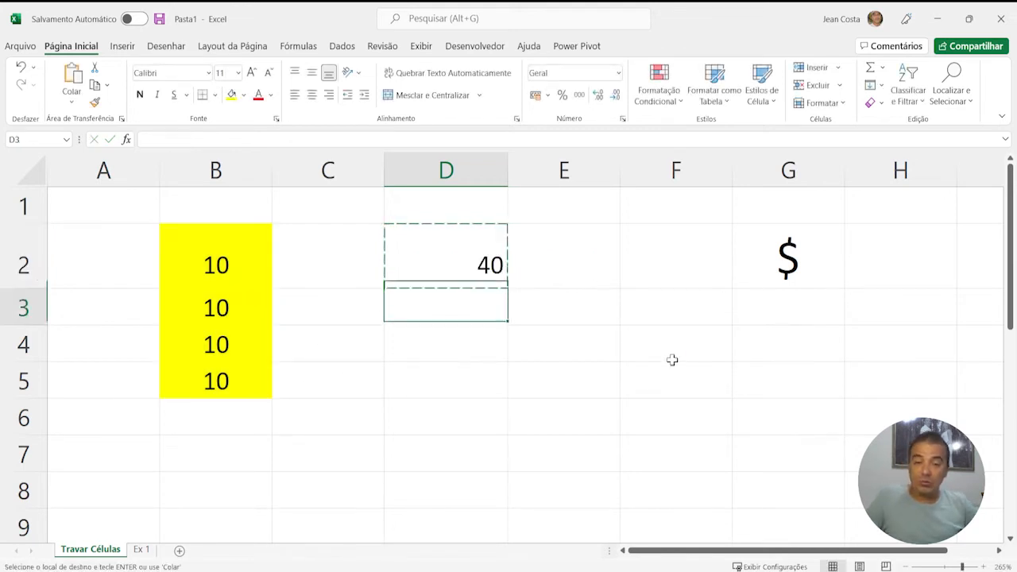
pyautogui.press('Down')
pyautogui.press('Right')
pyautogui.press('Return')
# Step: Copy the locked sum formula from E4 into D5, and from D5 into F6
pyautogui.hotkey('ctrl', 'c')
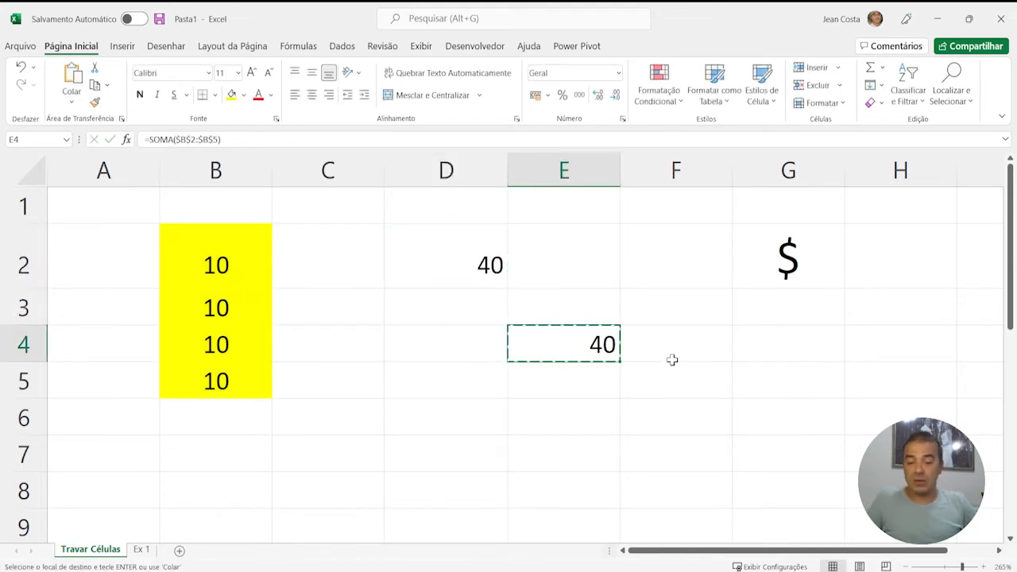
pyautogui.press('Down')
pyautogui.press('Left')
pyautogui.press('Return')
pyautogui.hotkey('ctrl', 'c')
pyautogui.press('Right')
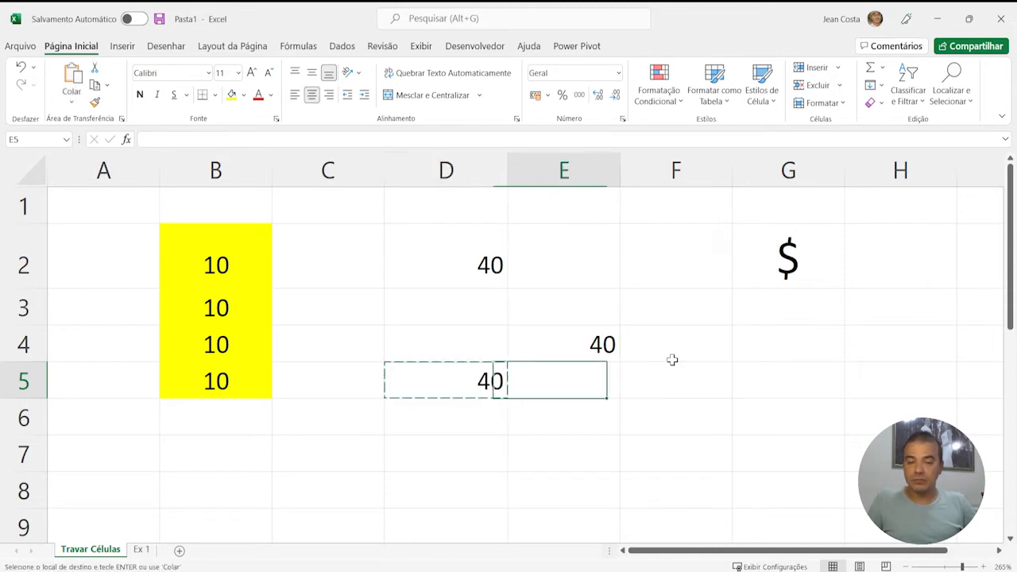
pyautogui.press('Right')
pyautogui.press('Down')
pyautogui.press('Return')
# Step: Examine the formulas in F6, D5, E4 and D2 to compare the ranges they refer to
pyautogui.press('F2')
pyautogui.press('Escape')
pyautogui.press('Left')
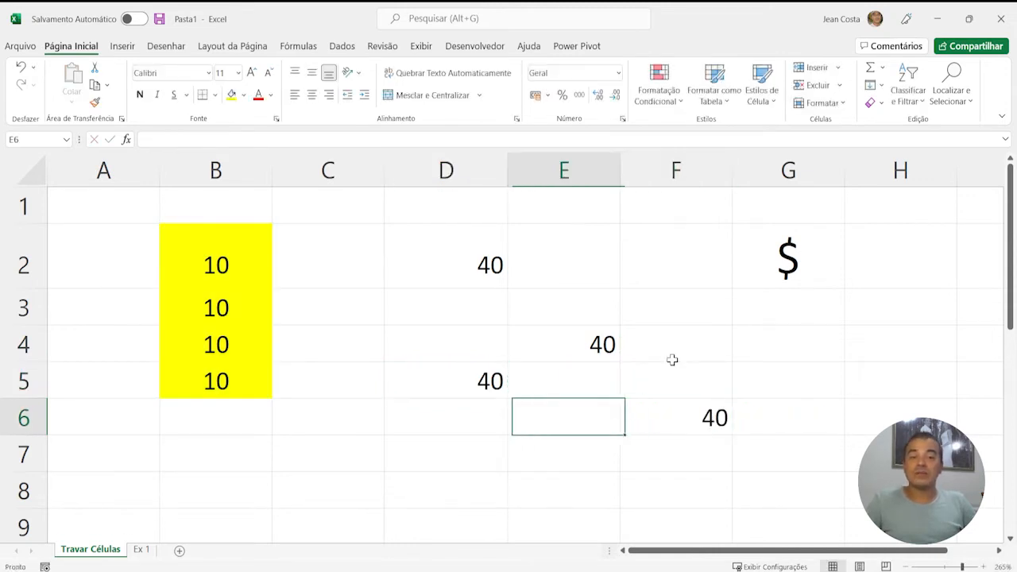
pyautogui.press('Up')
pyautogui.press('Left')
pyautogui.press('F2')
pyautogui.press('Escape')
pyautogui.press('Right')
pyautogui.press('Up')
pyautogui.press('F2')
pyautogui.press('Escape')
pyautogui.press('Left')
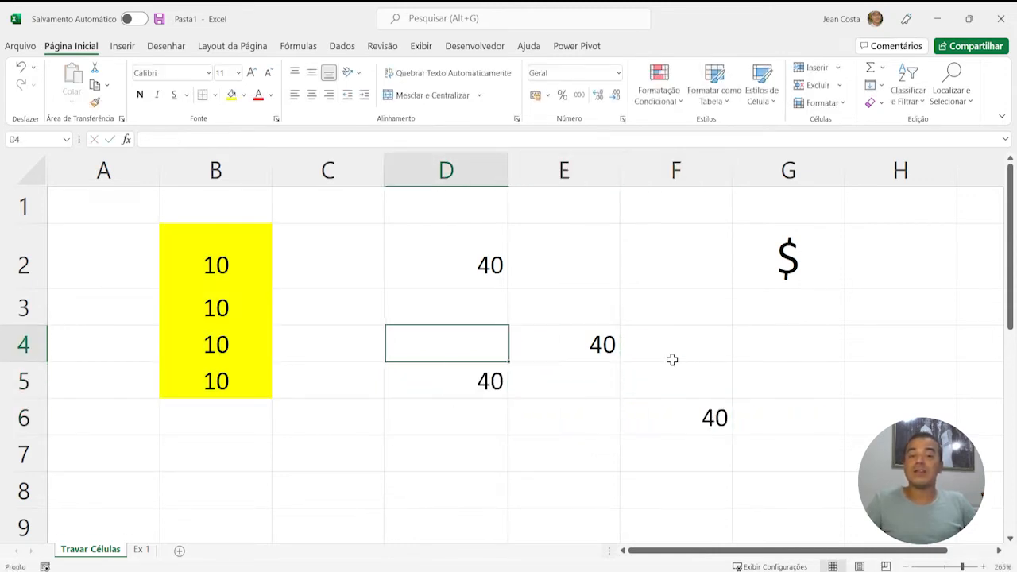
pyautogui.press('Up')
pyautogui.press('Up')
pyautogui.press('F2')
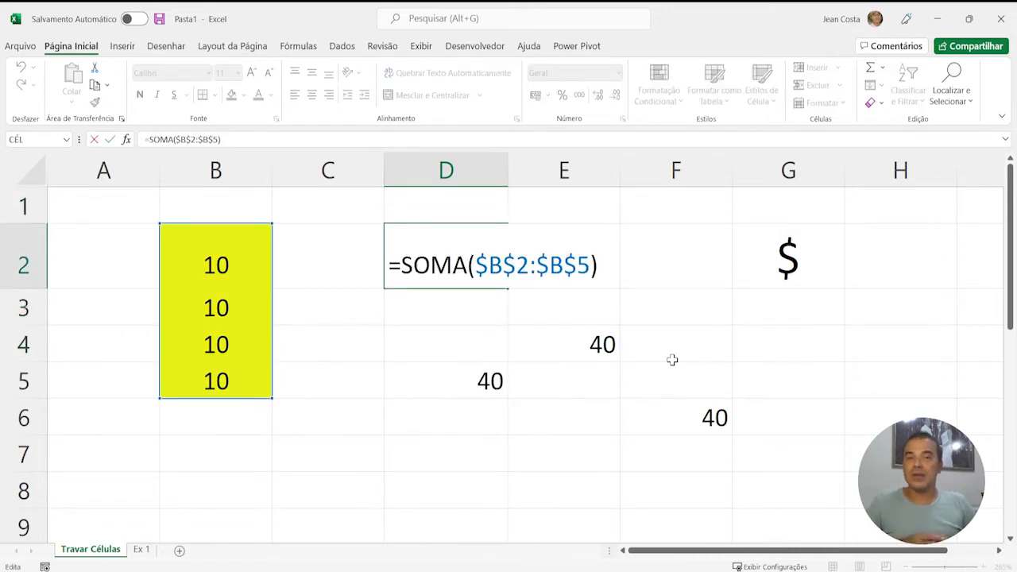
pyautogui.press('Escape')
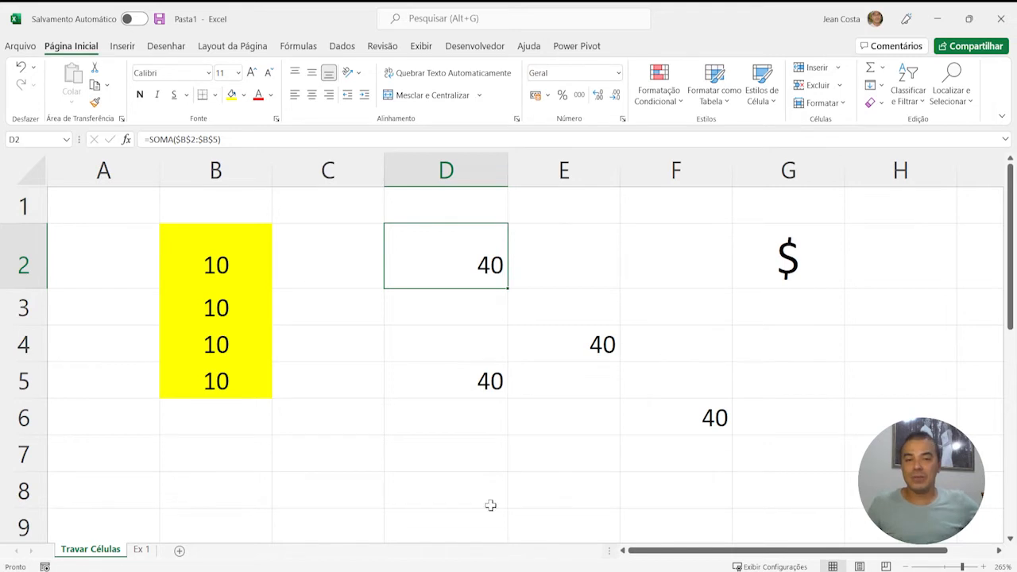
# Step: Switch to the Ex 1 sheet and enter the header PRODUTO in A1
pyautogui.click(141, 549)
pyautogui.click(254, 483)
pyautogui.click(106, 214)
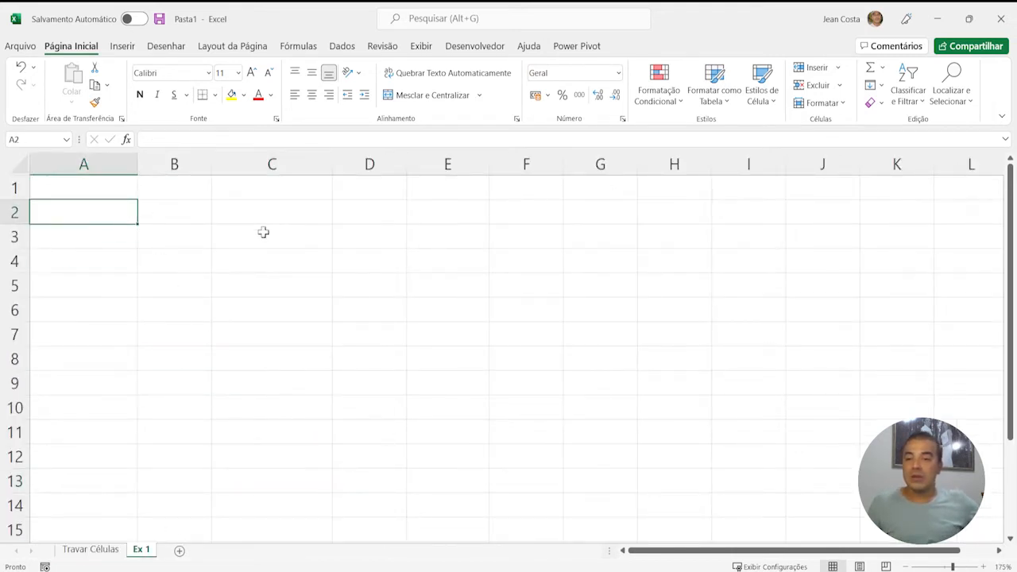
pyautogui.press('Up')
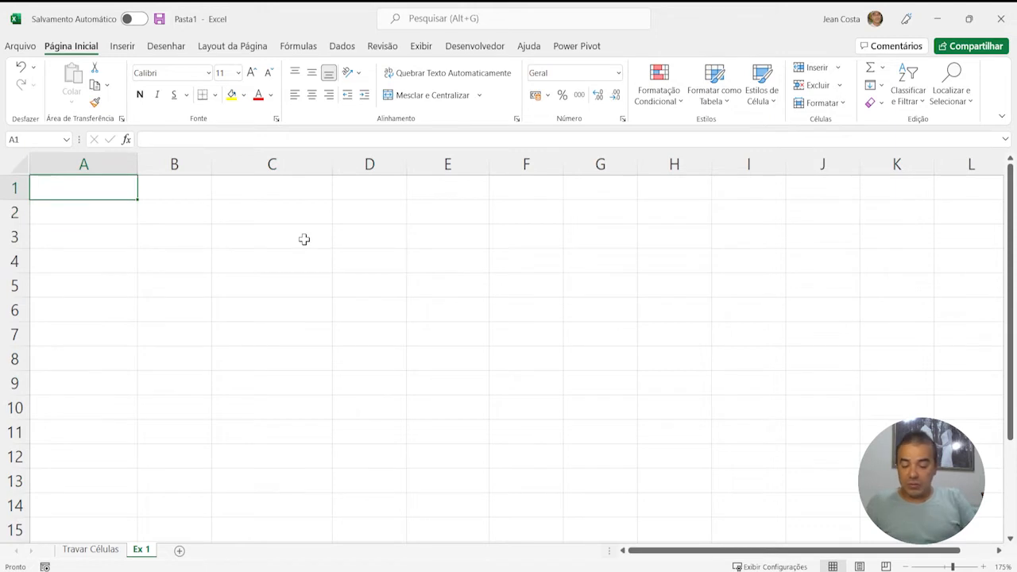
pyautogui.write('PRODUTO')
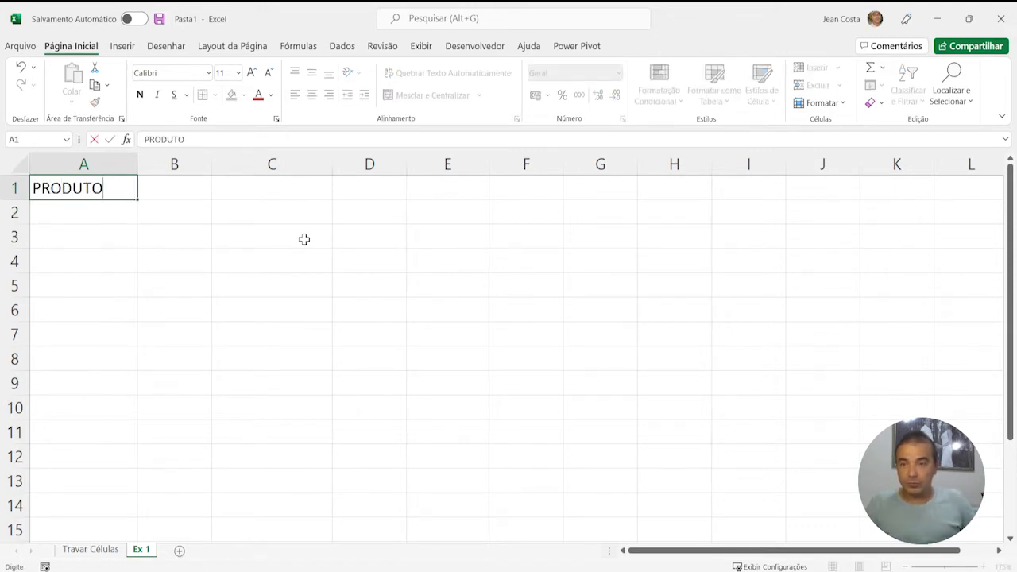
pyautogui.press('Return')
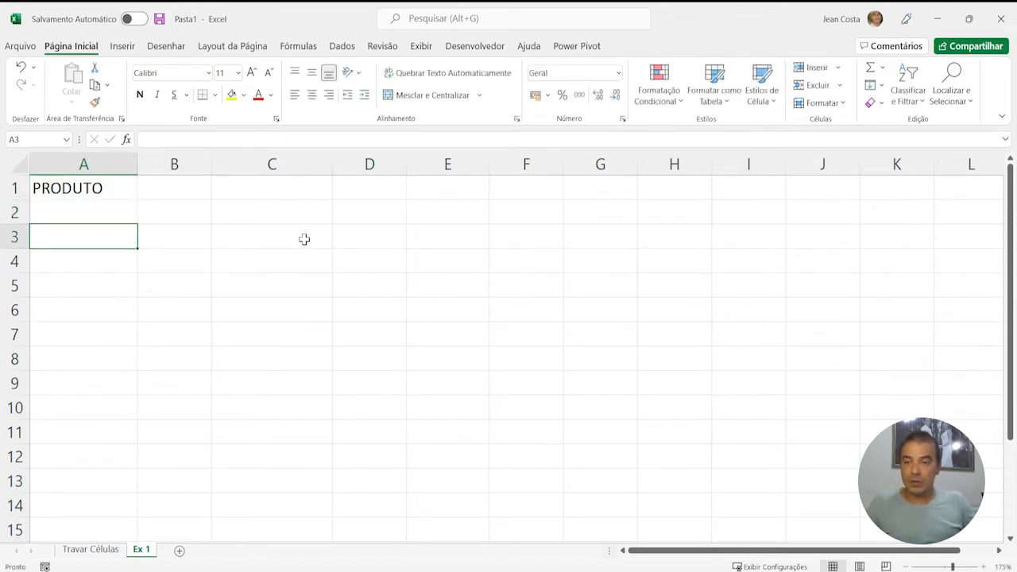
# Step: Enter PRODUTO 1 in A2 and fill the series down through PRODUTO 10 in A11
pyautogui.write('PRODUTO 1')
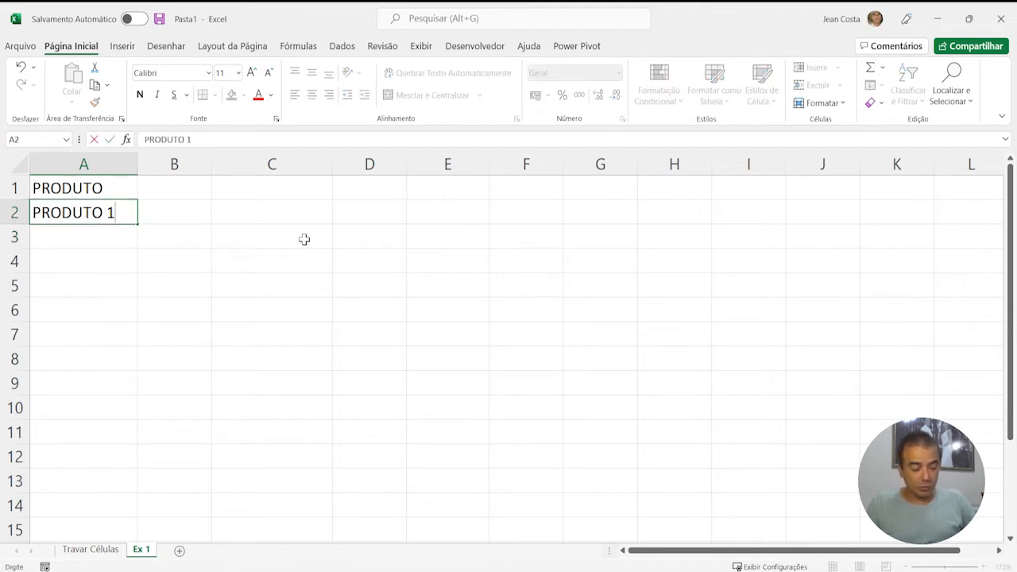
pyautogui.press('Return')
pyautogui.click(115, 213)
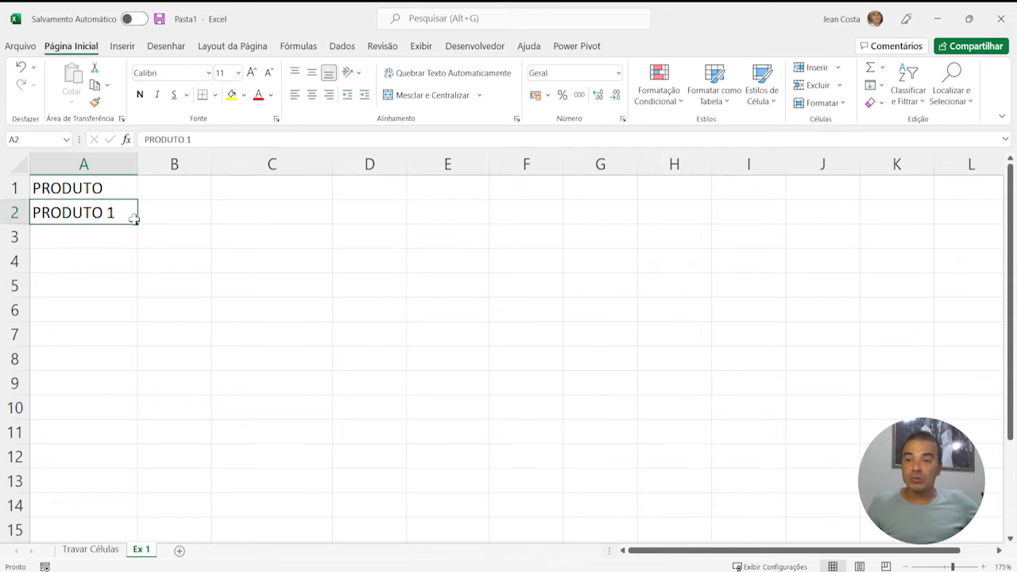
pyautogui.moveTo(137, 223); pyautogui.dragTo(138, 441)
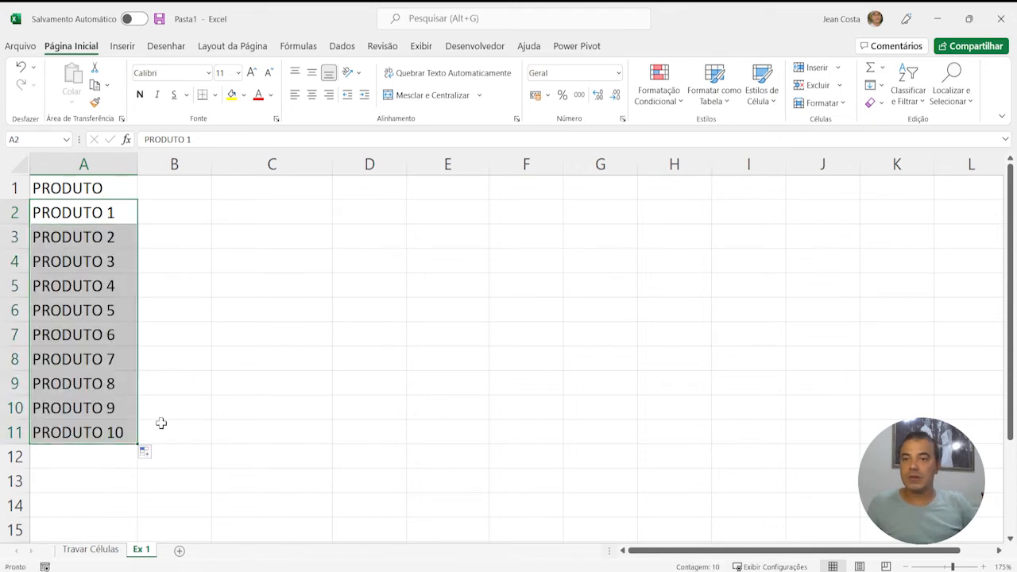
# Step: Enter the header VALOR in B1 beside the product column
pyautogui.press('Right')
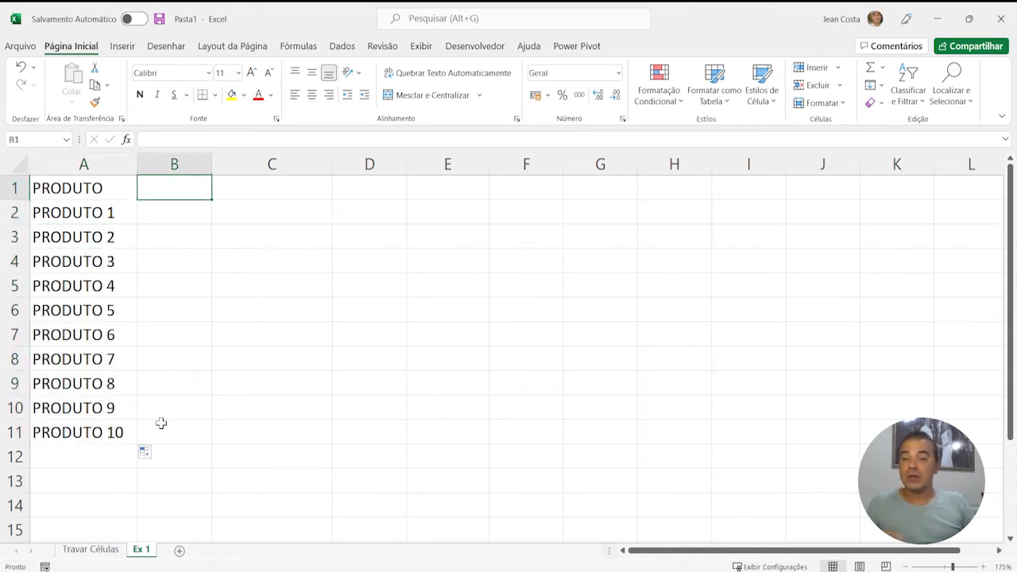
pyautogui.write('VALOR')
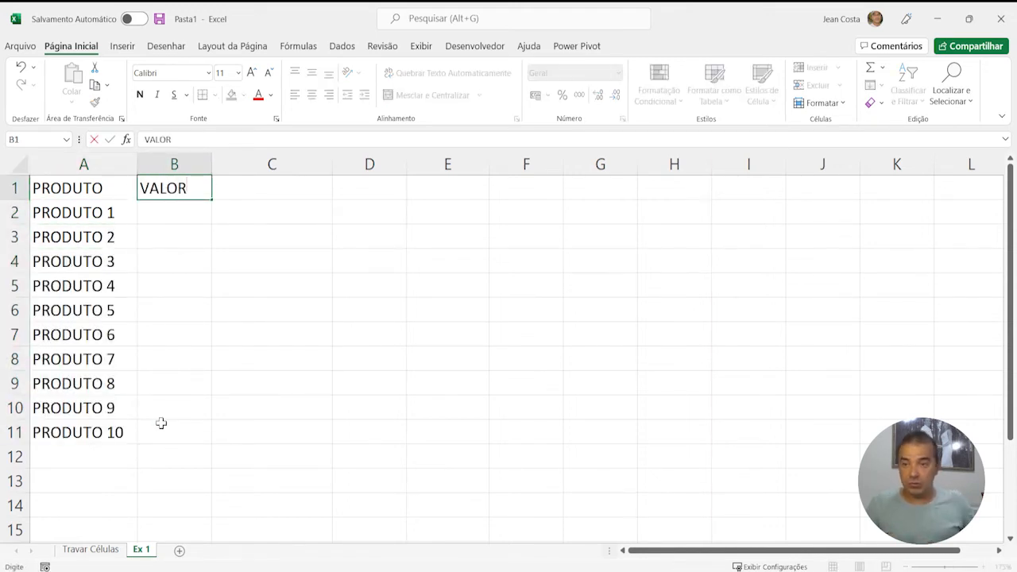
pyautogui.press('Return')
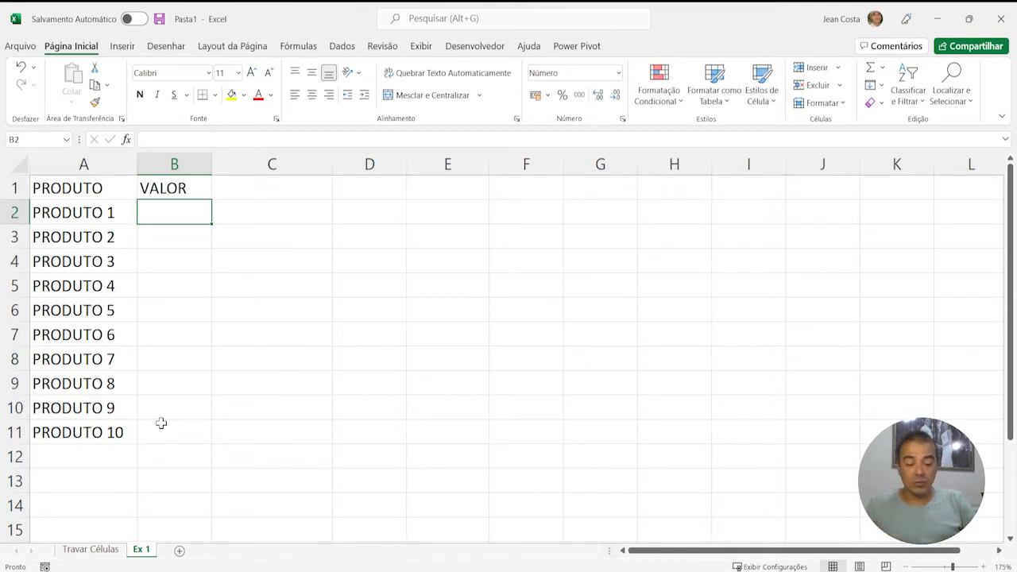
# Step: Enter the formula =ALEATÓRIOENTRE(500;1000) in B2 to generate a random value for PRODUTO 1
pyautogui.write('=ALE')
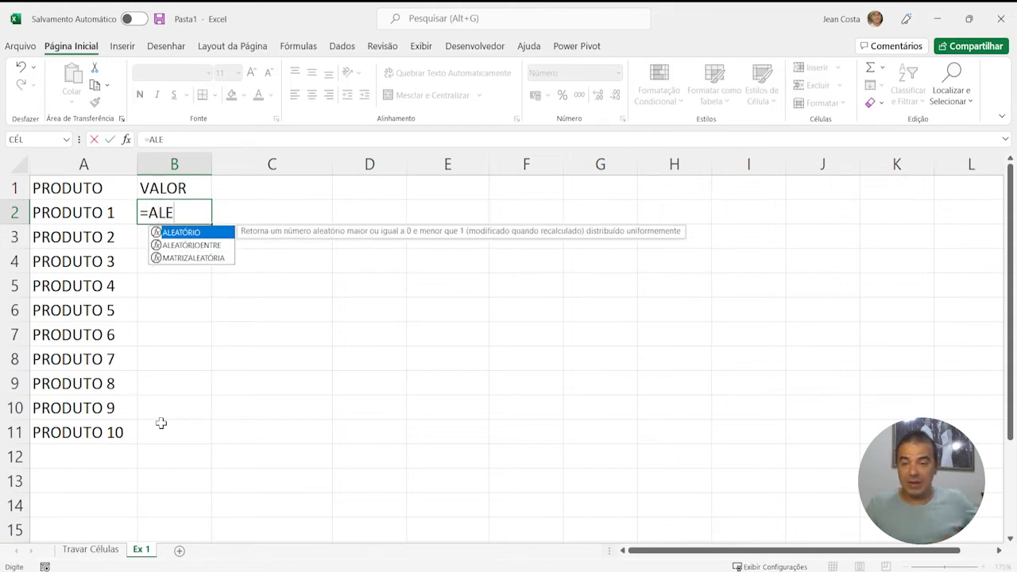
pyautogui.doubleClick(195, 245)
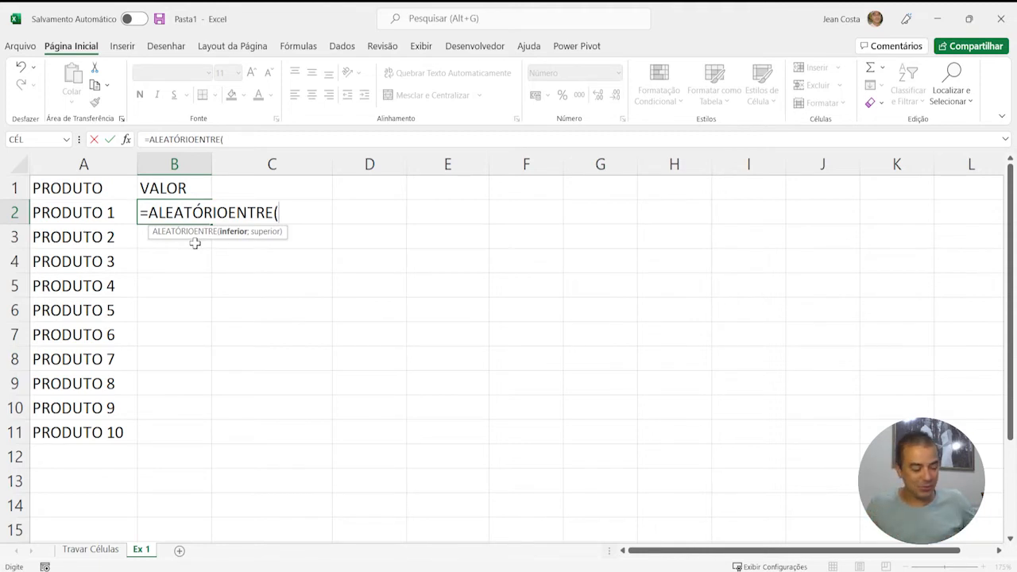
pyautogui.write('500;')
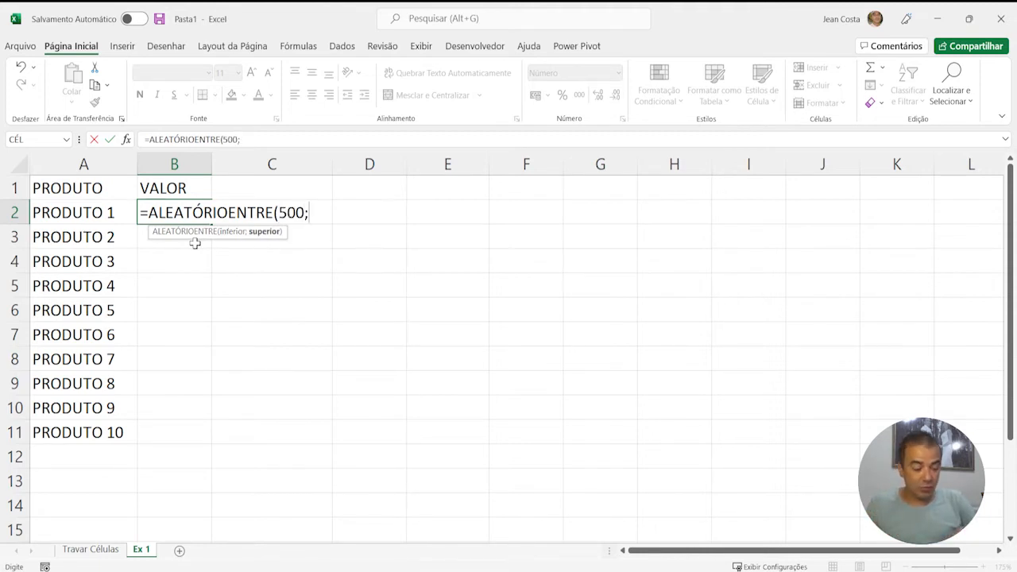
pyautogui.write('1000')
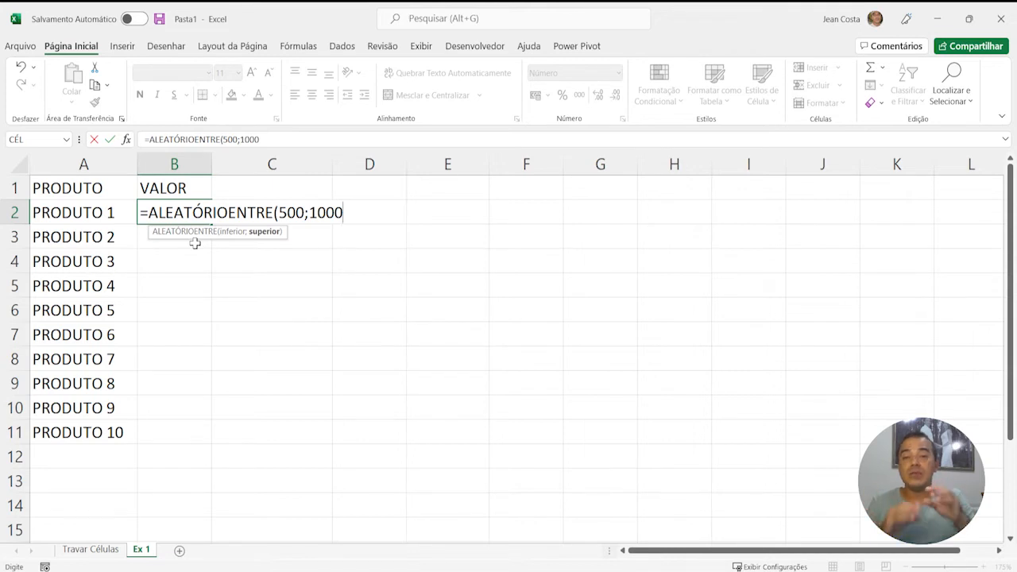
pyautogui.write(')')
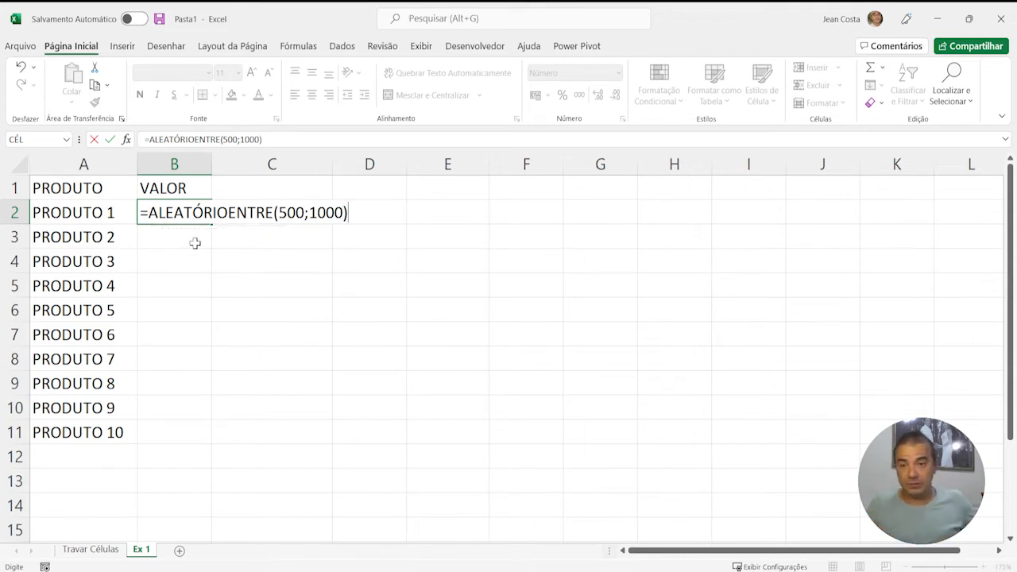
pyautogui.press('Return')
# Step: Copy the random-value formula from B2 down through B11 for all ten products
pyautogui.press('Up')
pyautogui.hotkey('ctrl', 'c')
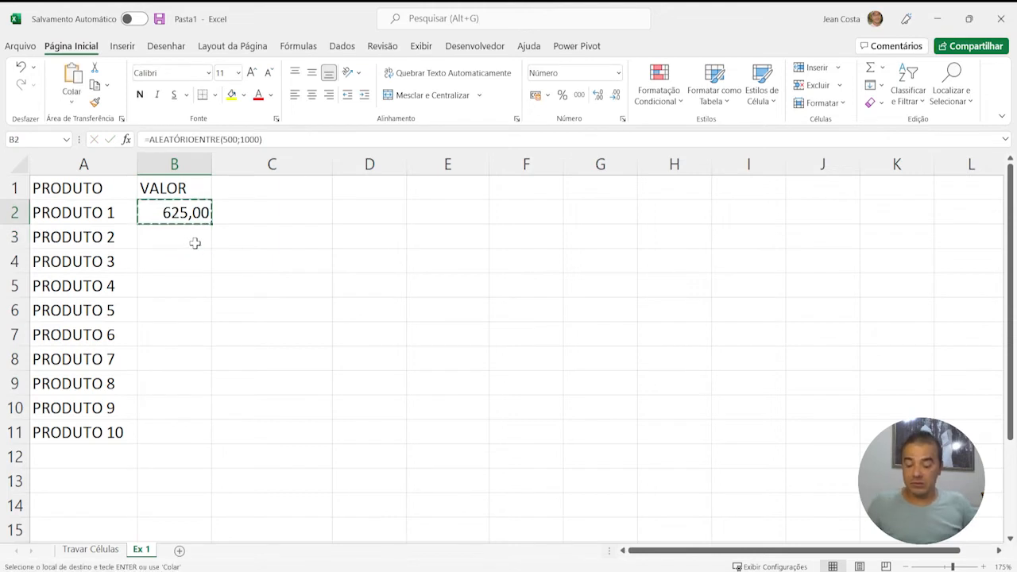
pyautogui.hotkey('shift', 'Down')
pyautogui.hotkey('shift', 'Down')
pyautogui.hotkey('shift', 'Down')
pyautogui.hotkey('shift', 'Down')
pyautogui.hotkey('shift', 'Down')
pyautogui.hotkey('shift', 'Down')
pyautogui.hotkey('shift', 'Down')
pyautogui.hotkey('shift', 'Down')
pyautogui.hotkey('shift', 'Down')
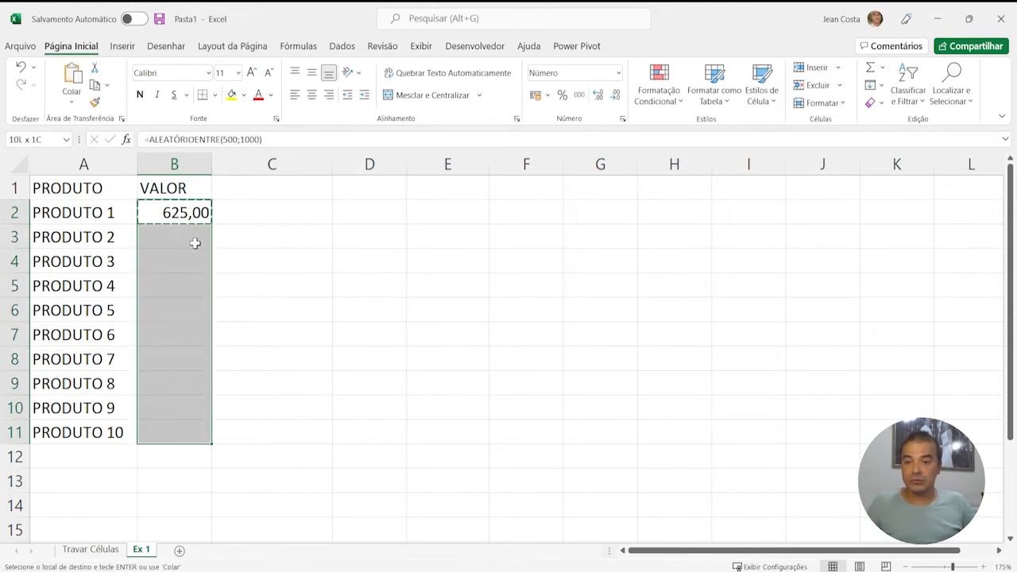
pyautogui.hotkey('ctrl', 'v')
pyautogui.press('Up')
pyautogui.press('Escape')
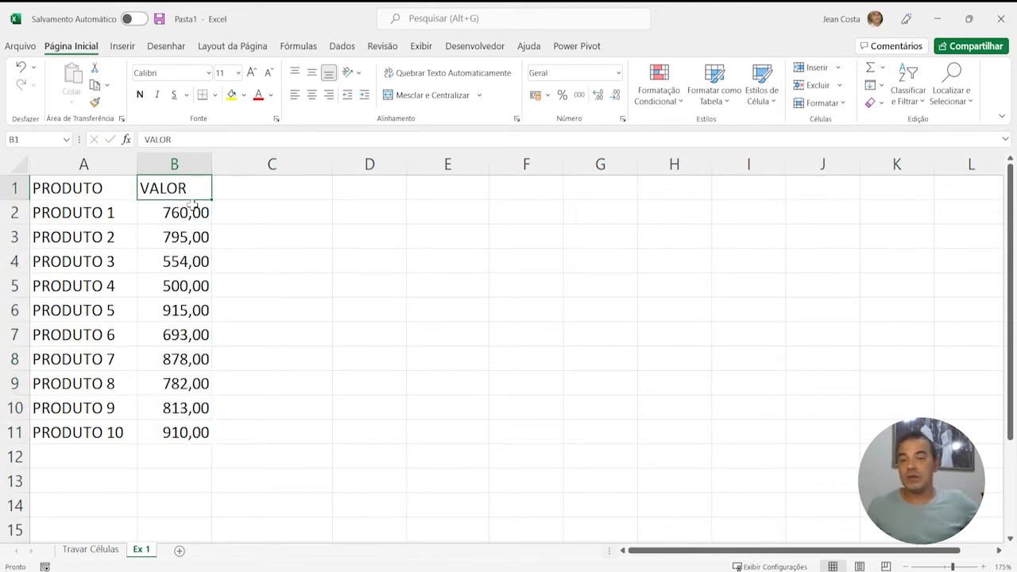
# Step: Recalculate the sheet repeatedly to generate new random numbers in the VALOR column
pyautogui.moveTo(192, 210); pyautogui.dragTo(173, 432)
pyautogui.click(181, 213)
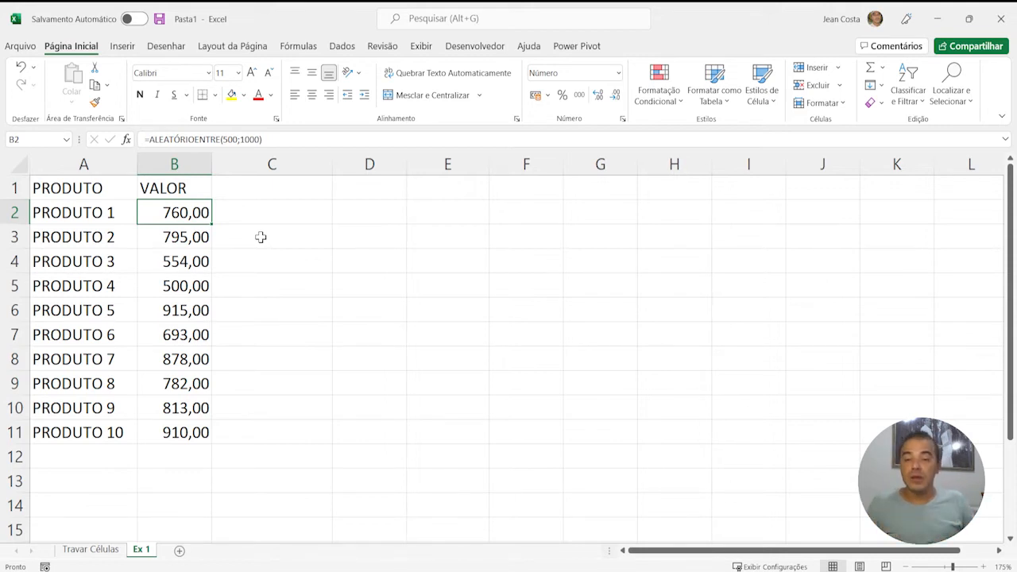
pyautogui.press('F9')
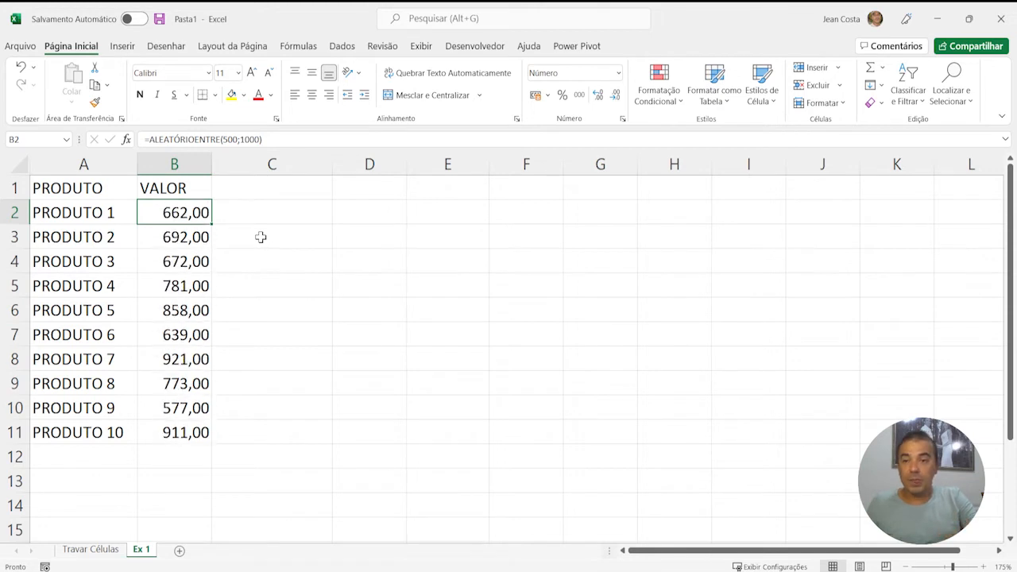
pyautogui.press('F9')
pyautogui.press('F9')
pyautogui.press('F9')
pyautogui.press('F9')
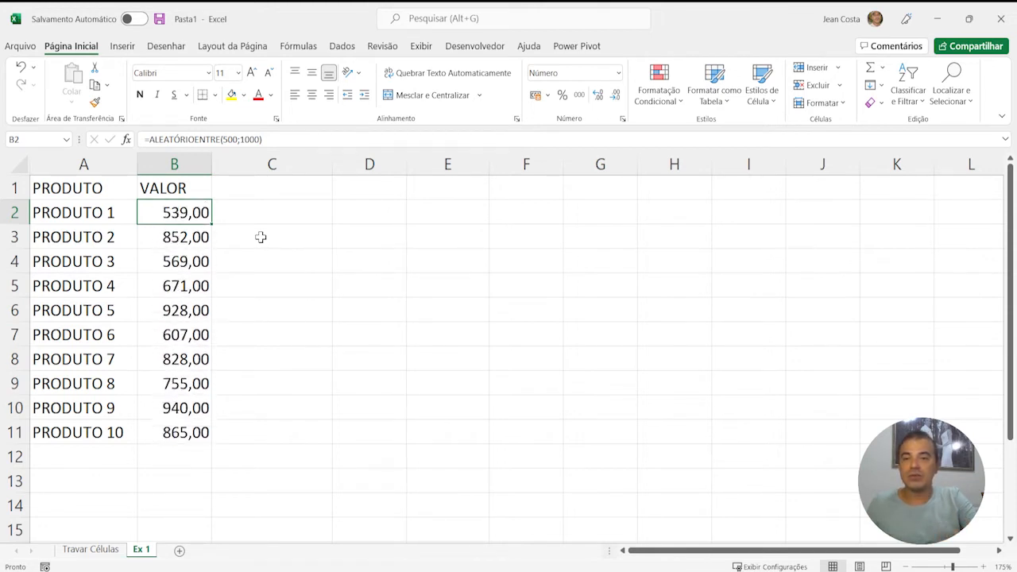
pyautogui.press('F9')
pyautogui.press('F9')
pyautogui.press('F9')
pyautogui.press('F9')
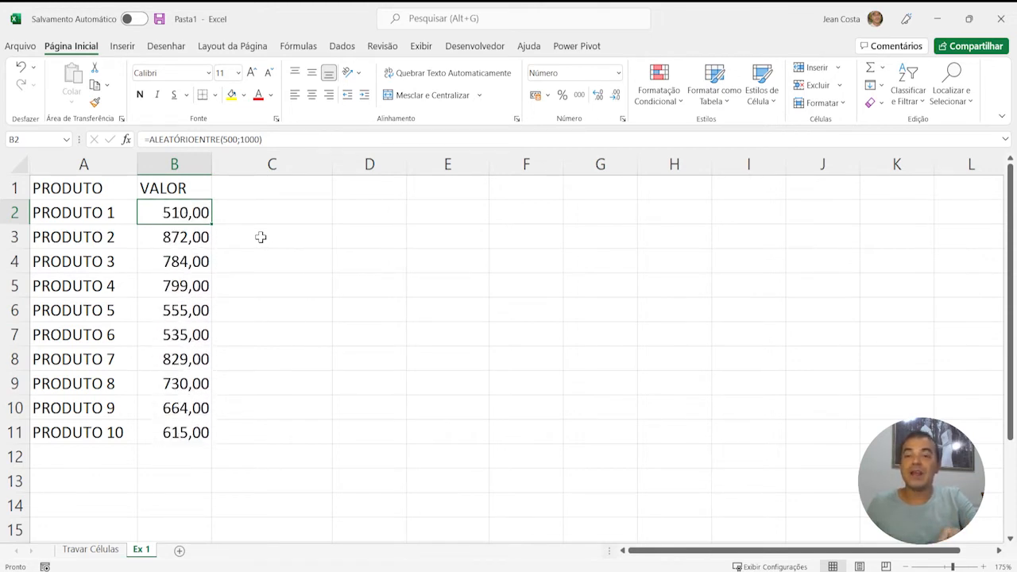
pyautogui.press('F9')
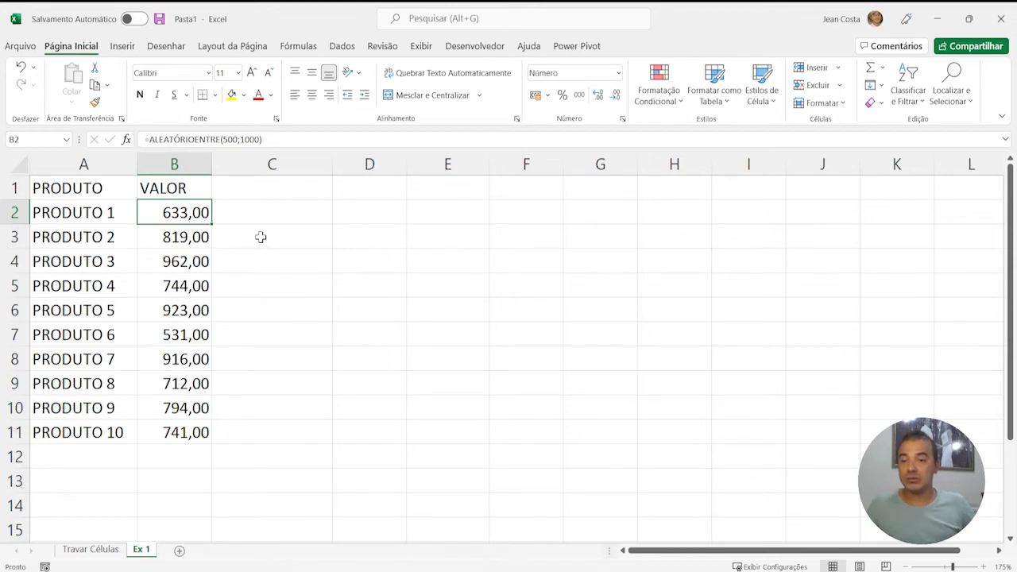
pyautogui.hotkey('shift', 'Down')
pyautogui.hotkey('shift', 'Down')
pyautogui.hotkey('shift', 'Down')
pyautogui.hotkey('shift', 'Down')
pyautogui.hotkey('shift', 'Down')
pyautogui.hotkey('shift', 'Down')
pyautogui.hotkey('shift', 'Down')
pyautogui.hotkey('shift', 'Down')
pyautogui.hotkey('shift', 'Down')
pyautogui.press('Up')
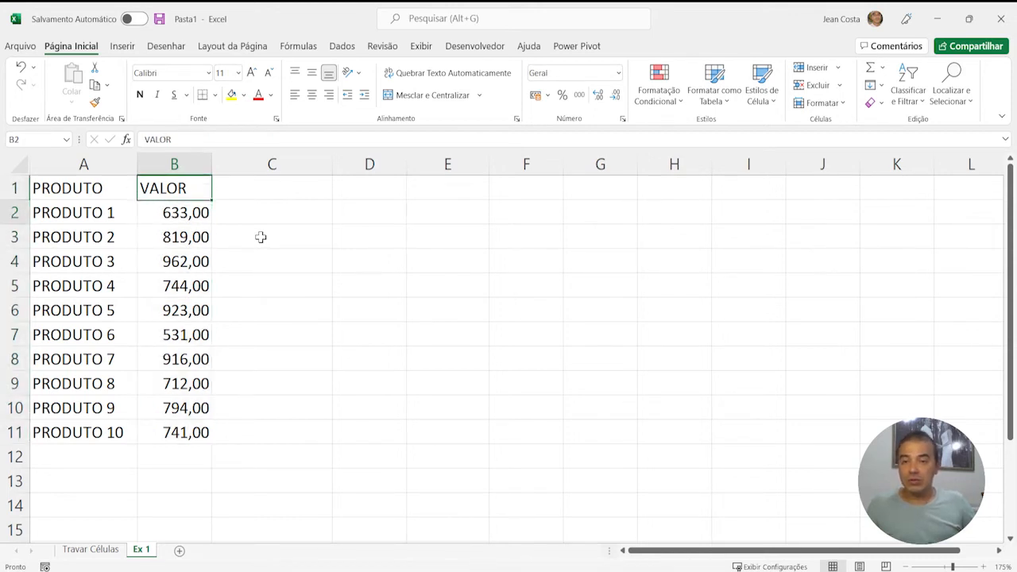
# Step: Replace the formulas in B2:B11 with fixed values by pasting the copied range over itself as values only
pyautogui.press('Down')
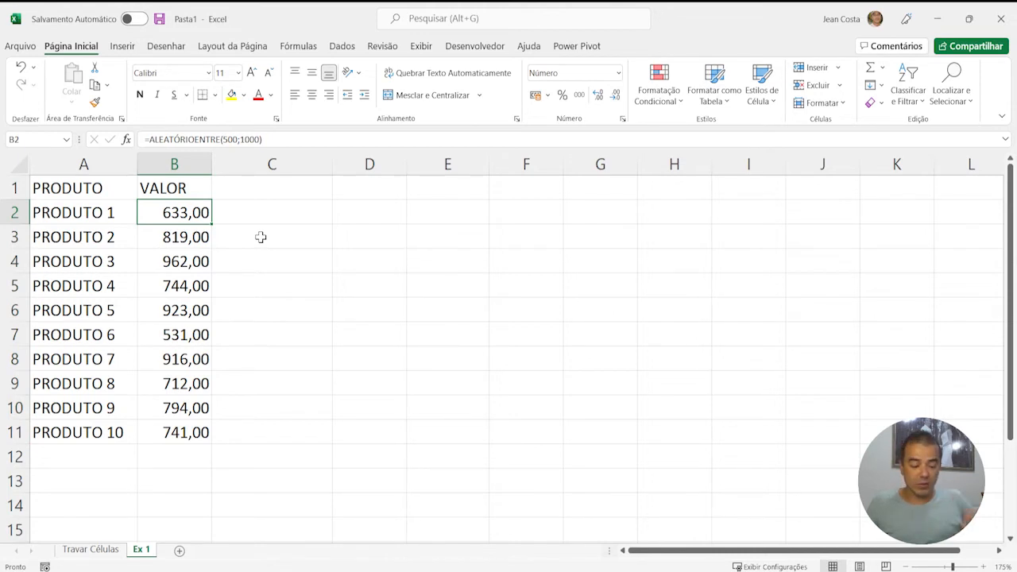
pyautogui.hotkey('ctrl', 'shift', 'Down')
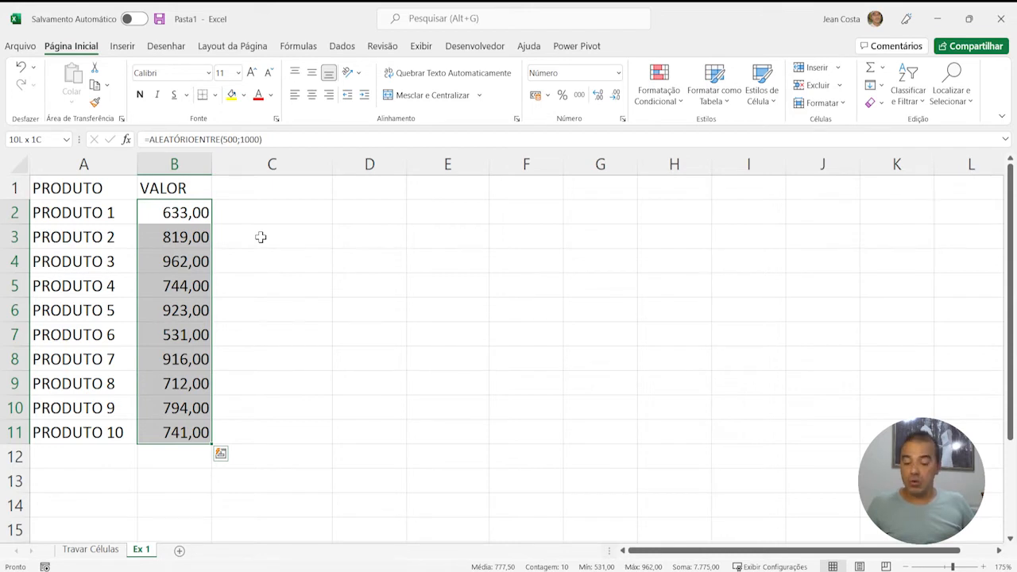
pyautogui.hotkey('ctrl', 'c')
pyautogui.press('alt')
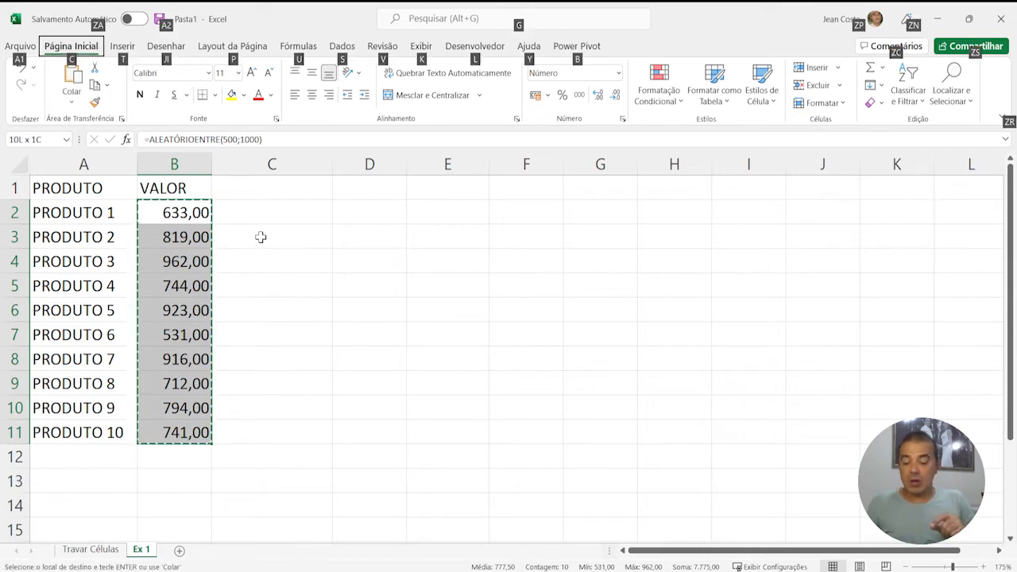
pyautogui.press('h')
pyautogui.press('v')
pyautogui.press('v')
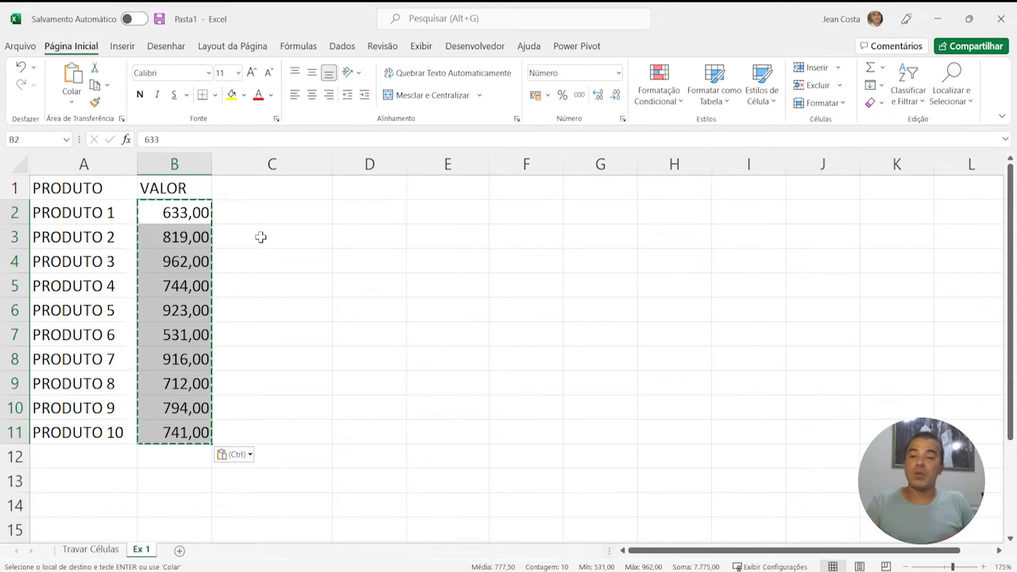
pyautogui.press('Return')
pyautogui.press('F2')
pyautogui.press('Escape')
pyautogui.press('Down')
pyautogui.press('Up')
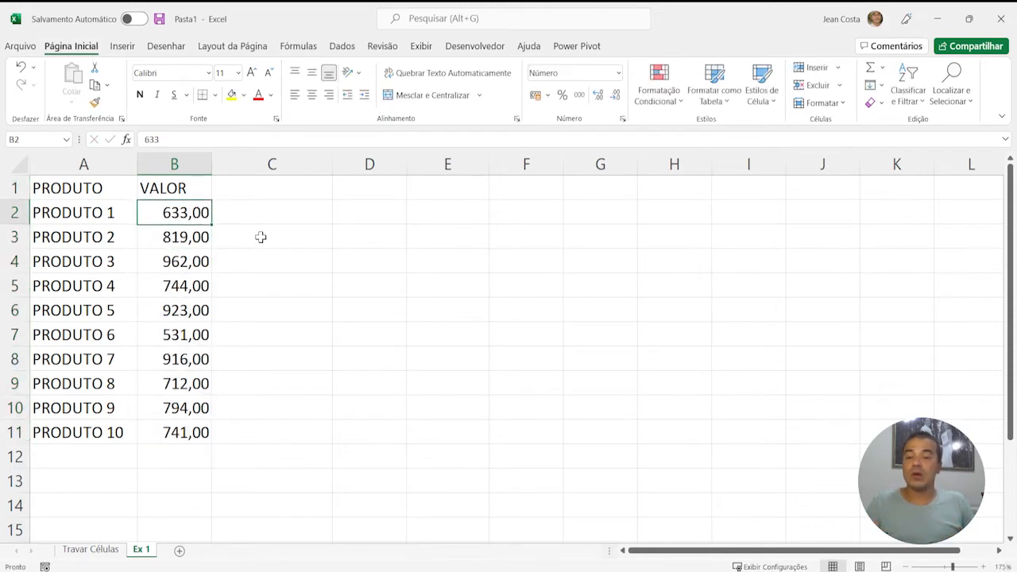
pyautogui.press('alt')
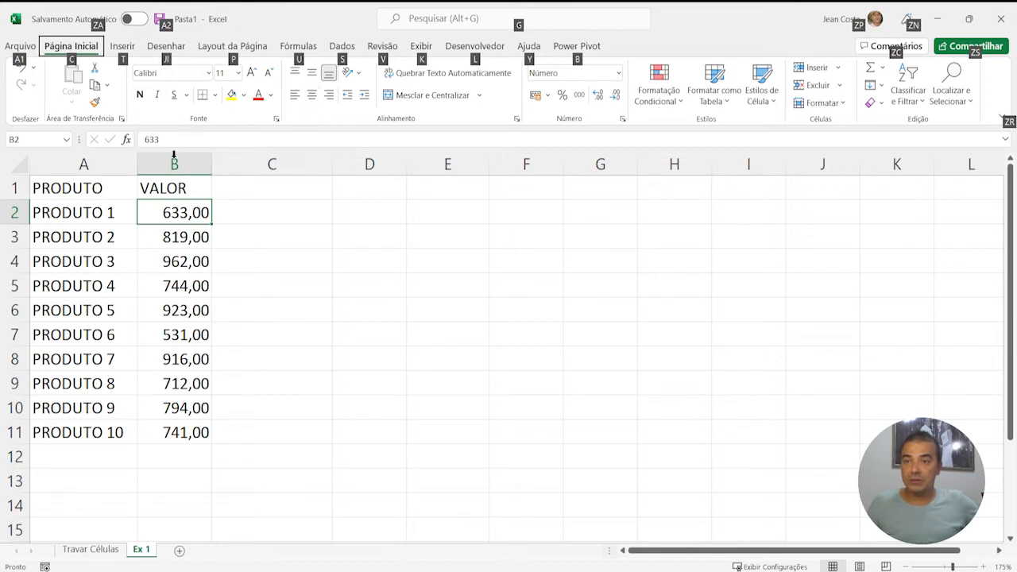
pyautogui.press('c')
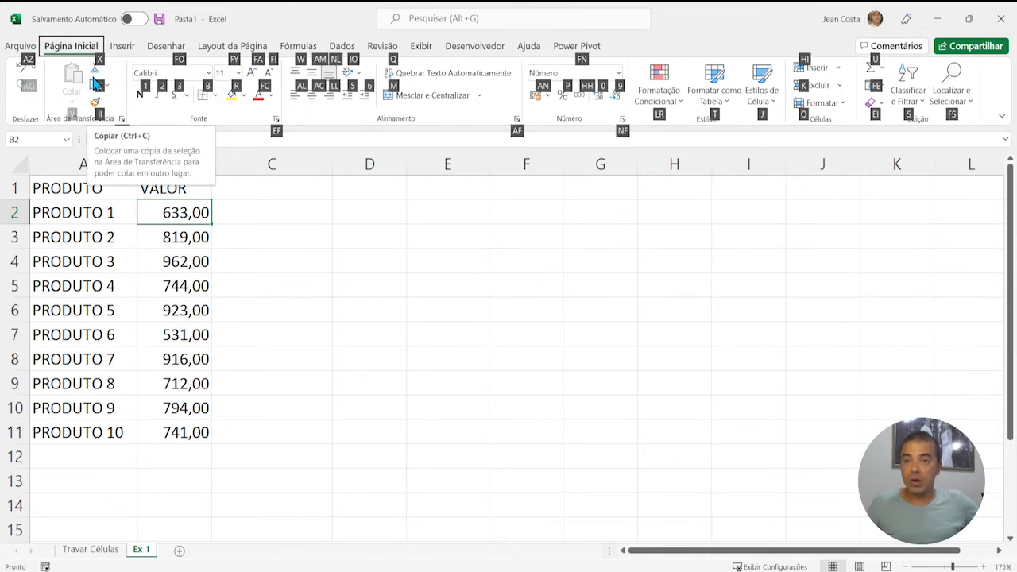
pyautogui.press('c')
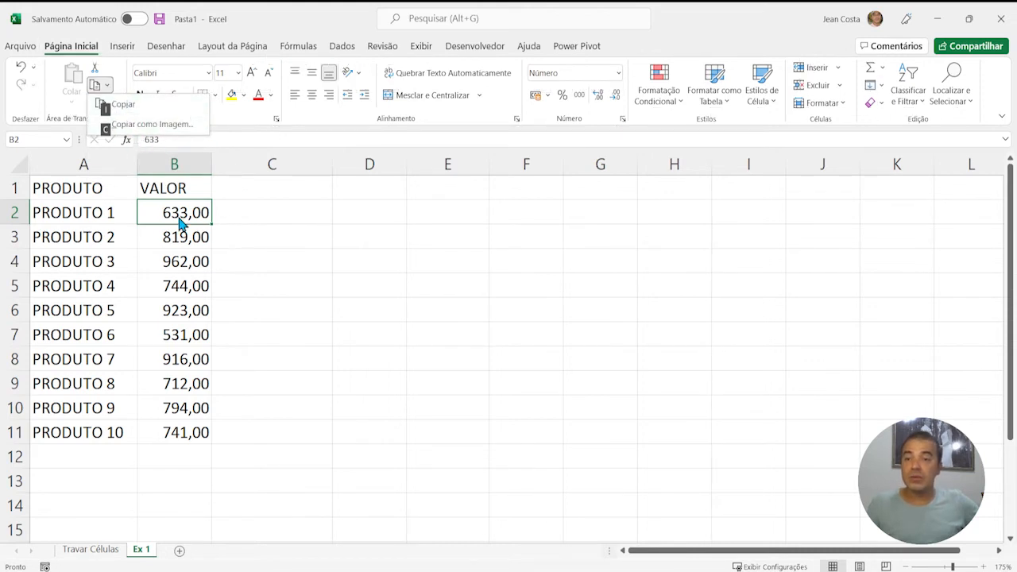
pyautogui.press('Escape')
pyautogui.press('Escape')
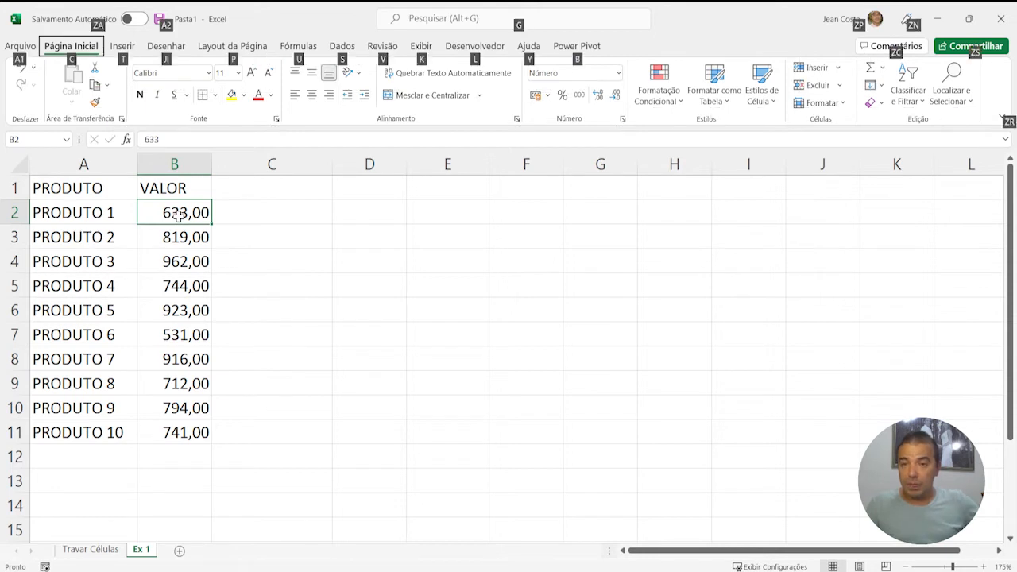
pyautogui.press('Escape')
pyautogui.press('alt')
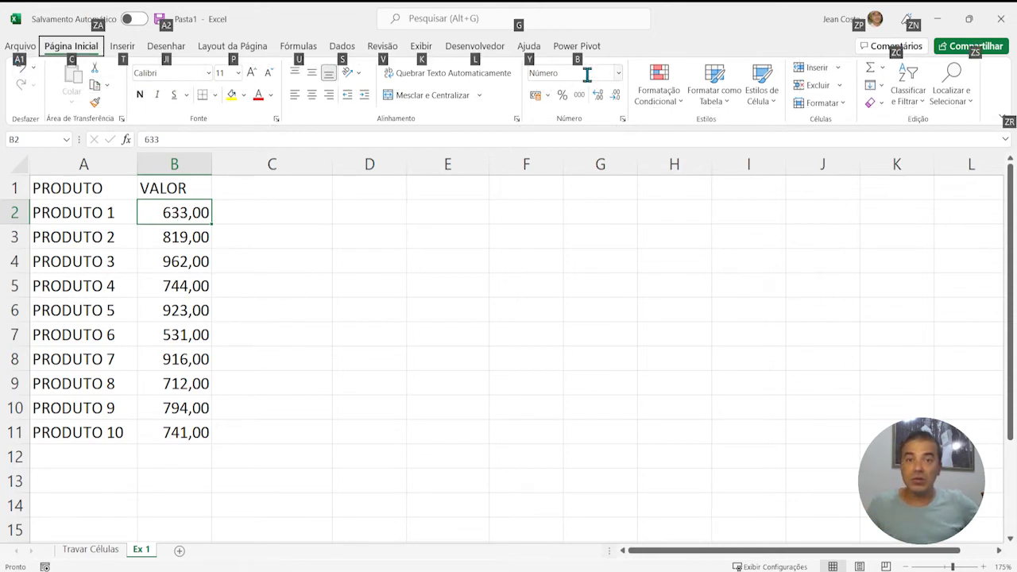
pyautogui.click(289, 258)
pyautogui.press('Up')
pyautogui.press('Up')
pyautogui.press('Up')
pyautogui.press('Left')
pyautogui.press('Left')
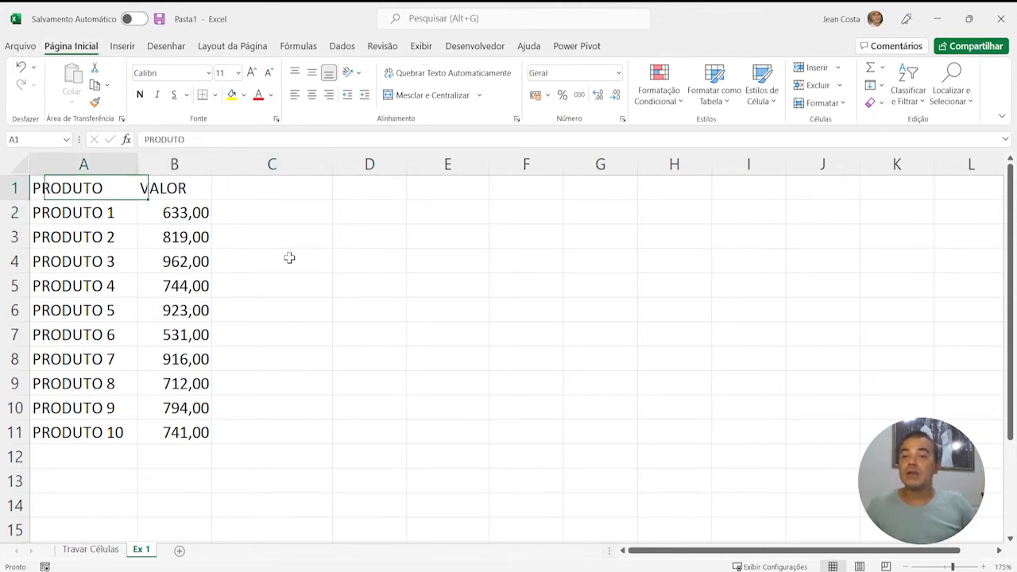
pyautogui.press('Down')
pyautogui.hotkey('shift', 'Right')
pyautogui.hotkey('shift', 'Down')
pyautogui.hotkey('shift', 'Down')
pyautogui.hotkey('shift', 'Down')
pyautogui.hotkey('shift', 'Down')
pyautogui.hotkey('shift', 'Down')
pyautogui.hotkey('shift', 'Down')
pyautogui.hotkey('shift', 'Down')
pyautogui.hotkey('shift', 'Down')
pyautogui.hotkey('shift', 'Down')
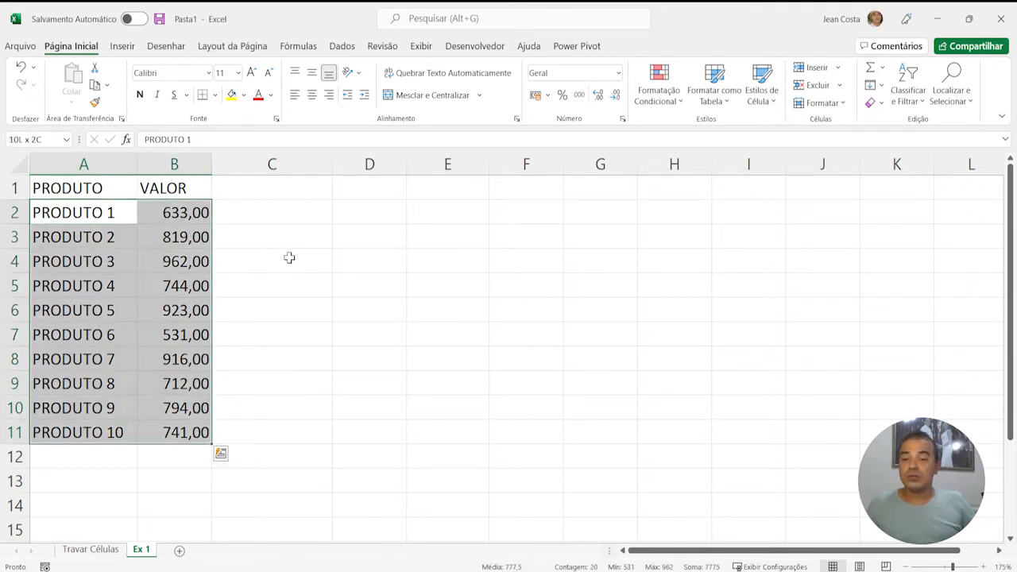
# Step: Enter the header CLASSIFICAÇÃO in C1 beside the VALOR column
pyautogui.press('Up')
pyautogui.press('Right')
pyautogui.press('Right')
pyautogui.press('Right')
pyautogui.press('Left')
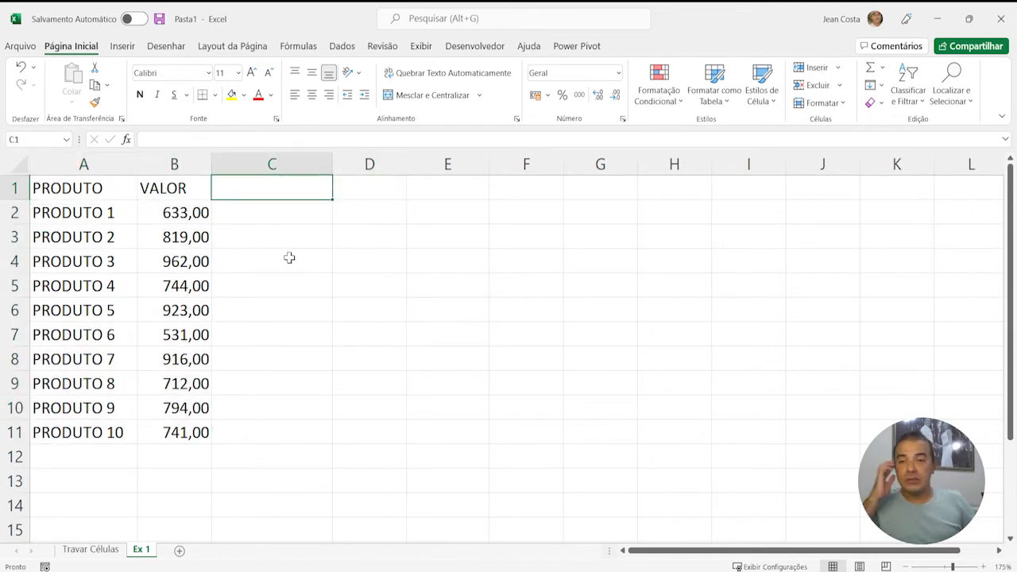
pyautogui.write('CLASS')
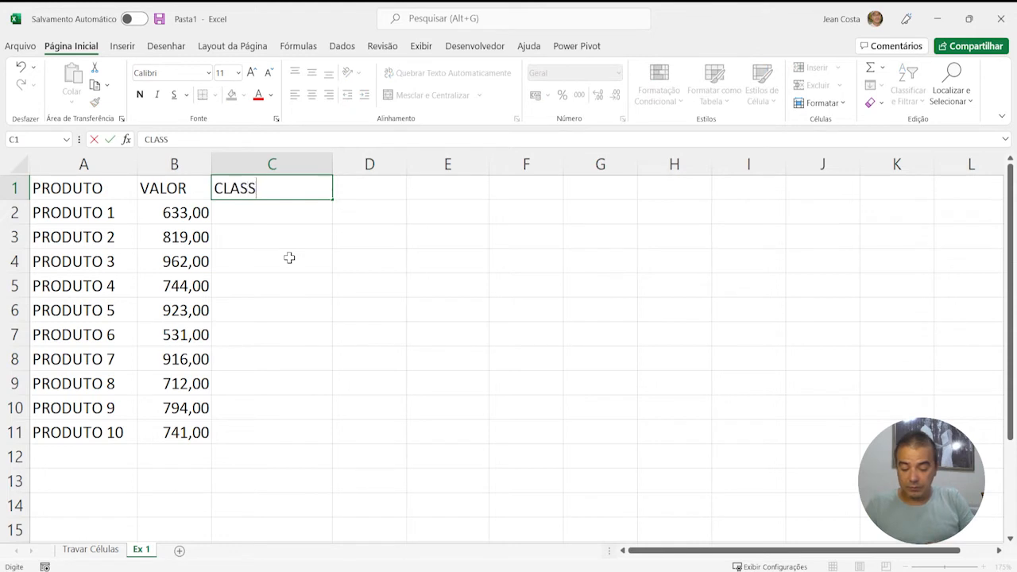
pyautogui.write('IFICAÇÃO')
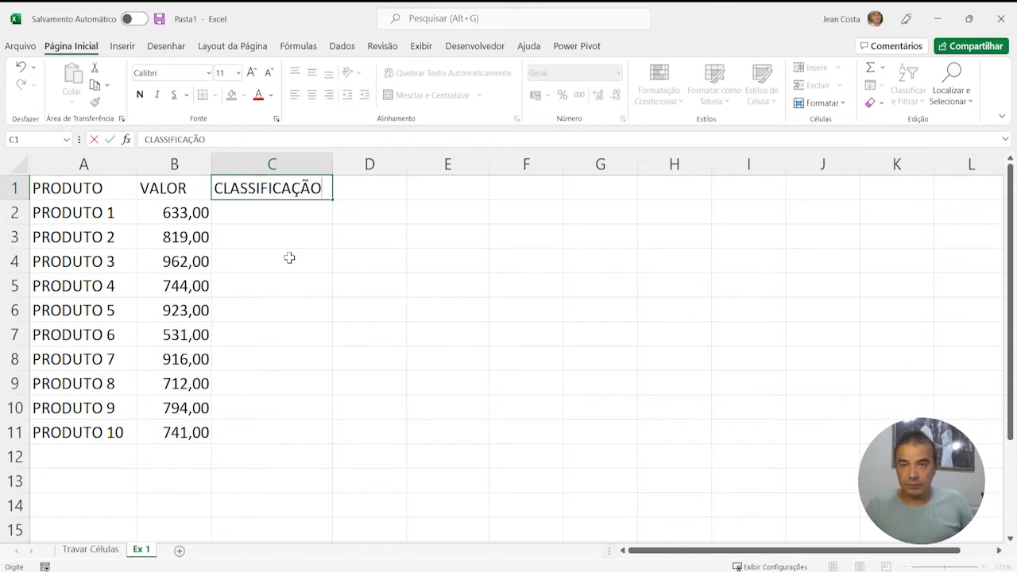
pyautogui.press('Return')
pyautogui.press('Right')
pyautogui.press('Right')
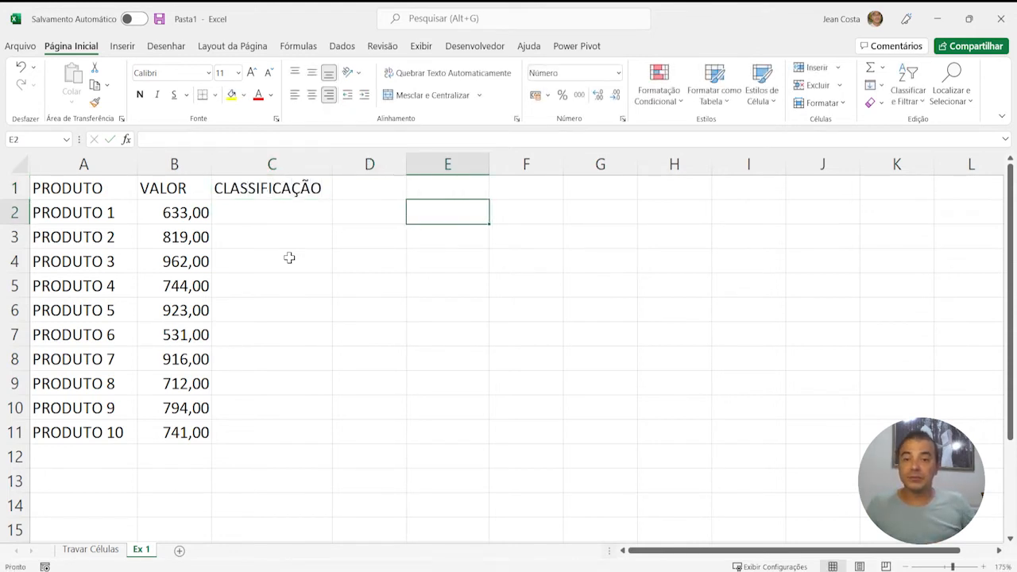
pyautogui.write('+')
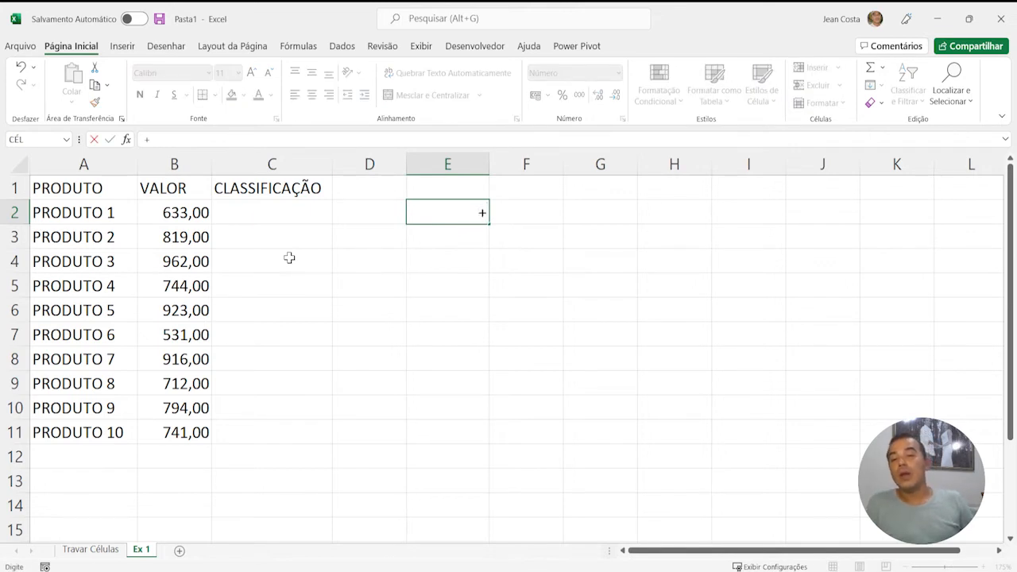
pyautogui.press('Right')
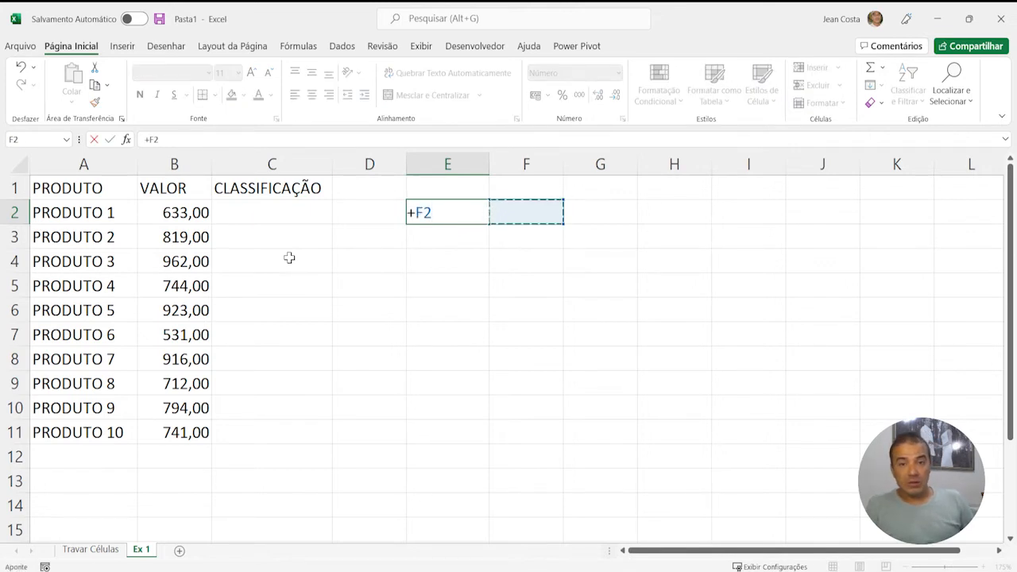
pyautogui.press('Escape')
pyautogui.write('+')
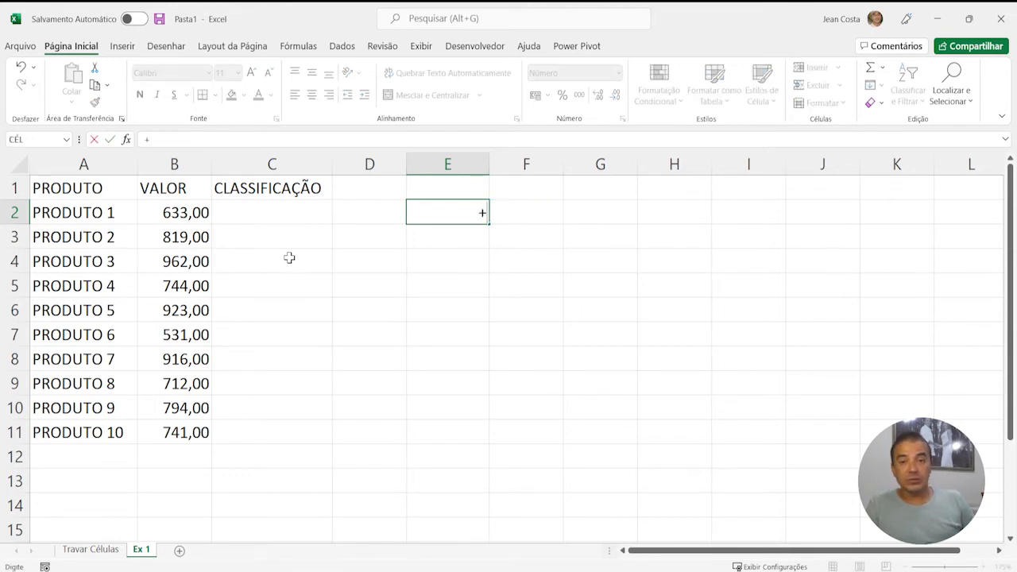
pyautogui.press('Return')
pyautogui.press('Return')
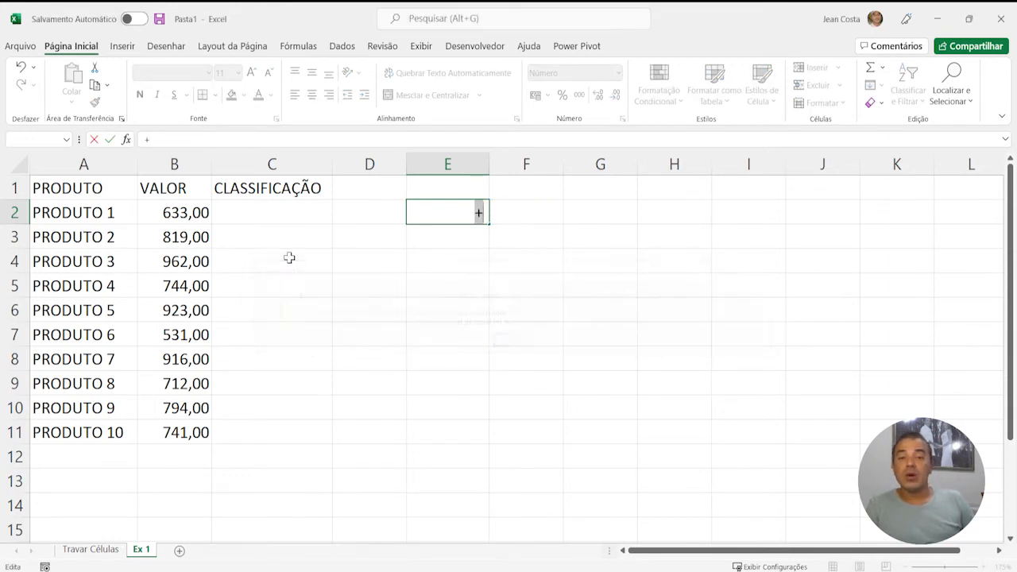
pyautogui.press('Escape')
pyautogui.press('Right')
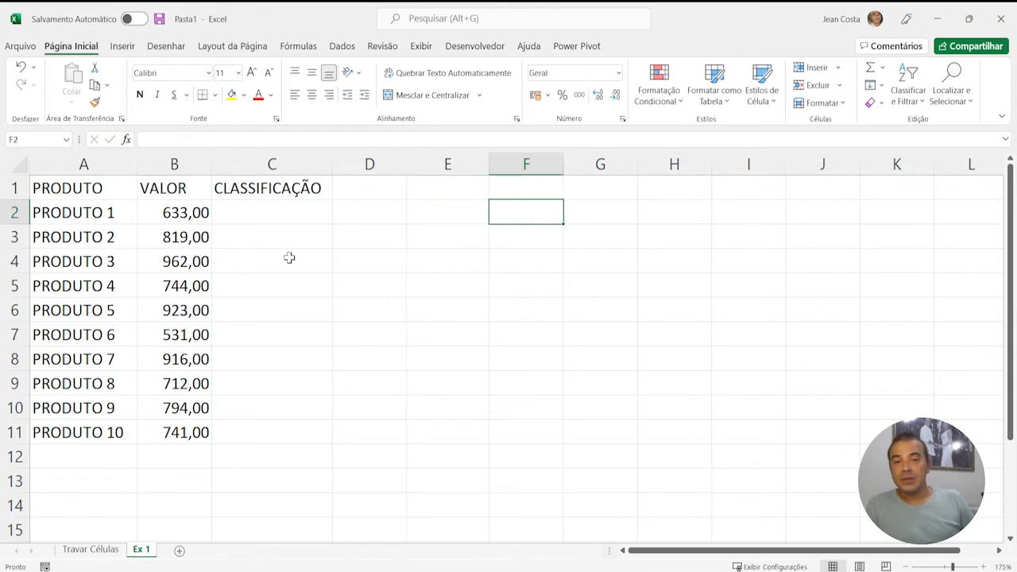
# Step: Enter the threshold value 700 in E2 and its label PRATA beside it in F2
pyautogui.press('Left')
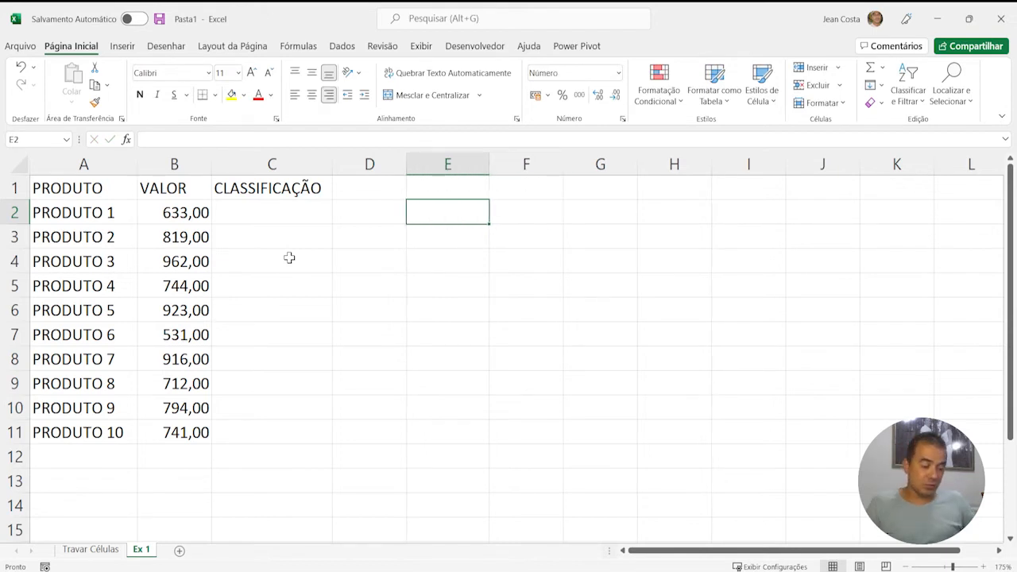
pyautogui.write('700')
pyautogui.press('Return')
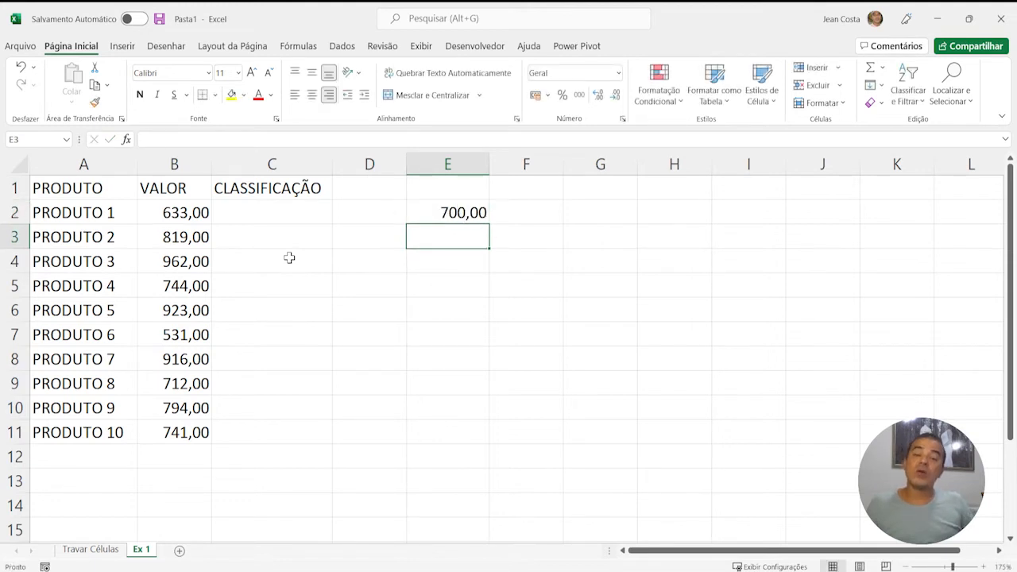
pyautogui.press('Right')
pyautogui.press('Up')
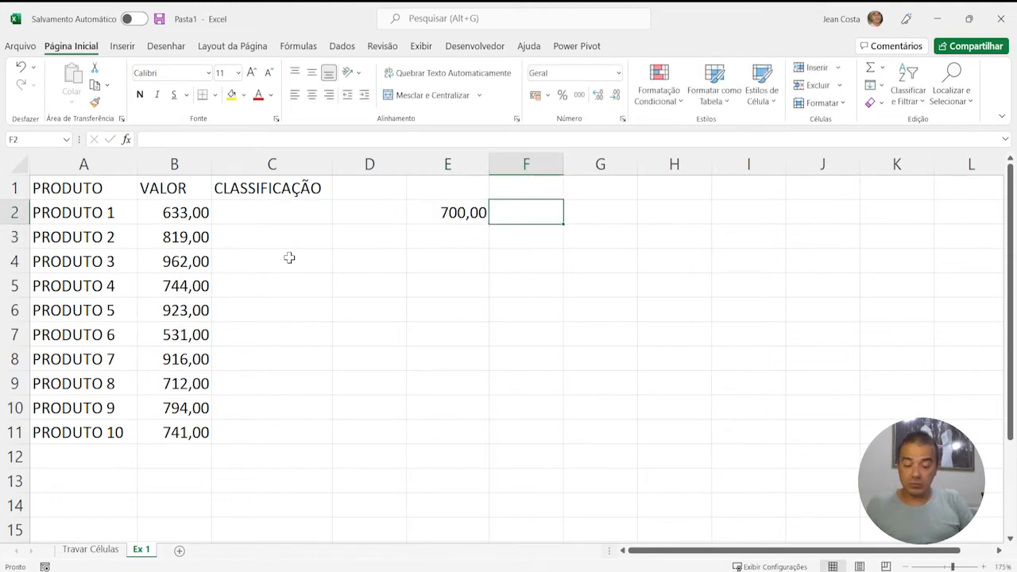
pyautogui.write('P')
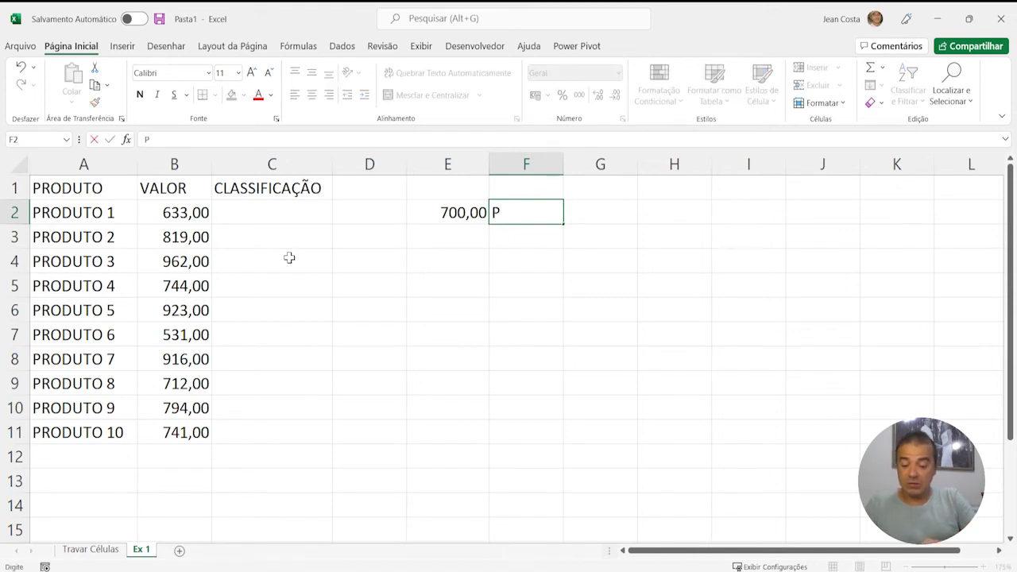
pyautogui.write('RATA')
pyautogui.press('Return')
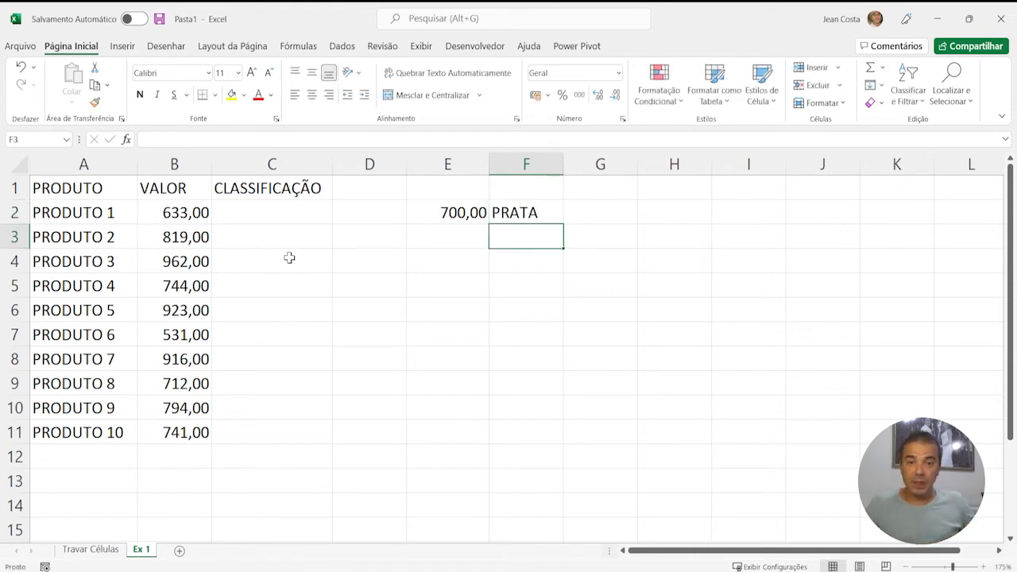
# Step: Enter the second classification label OURO in F3, directly below PRATA
pyautogui.press('Left')
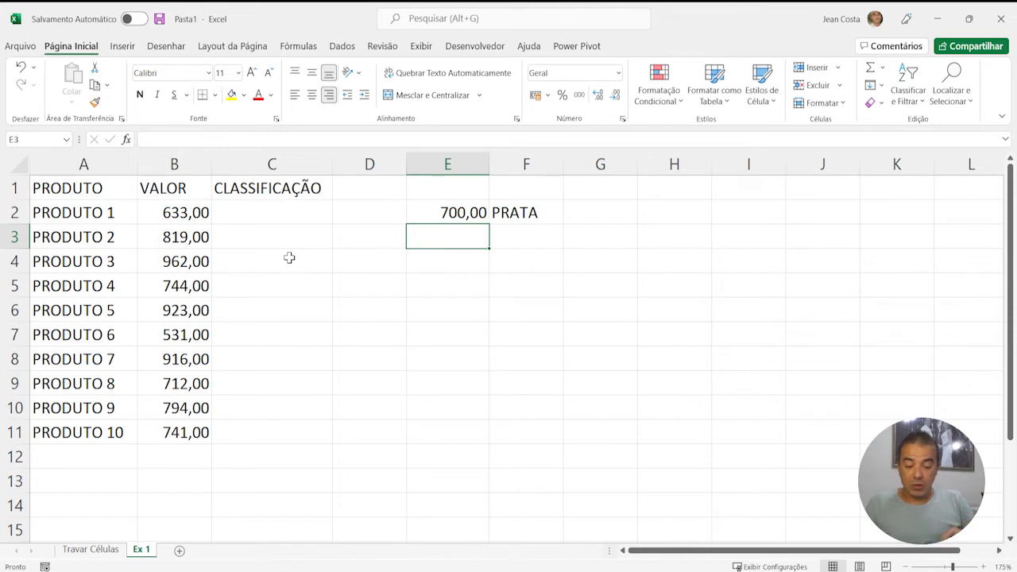
pyautogui.press('Right')
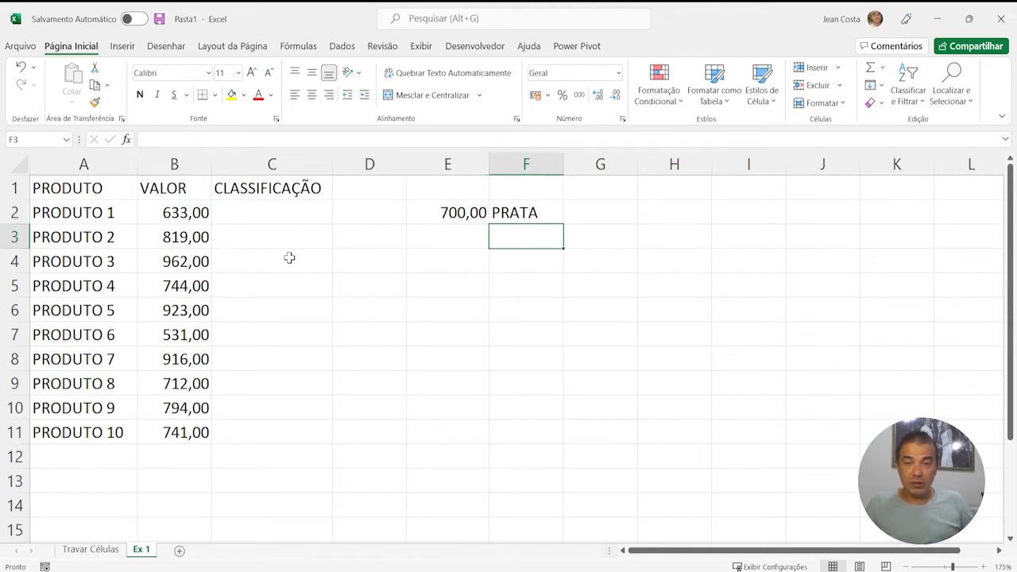
pyautogui.write('OURO')
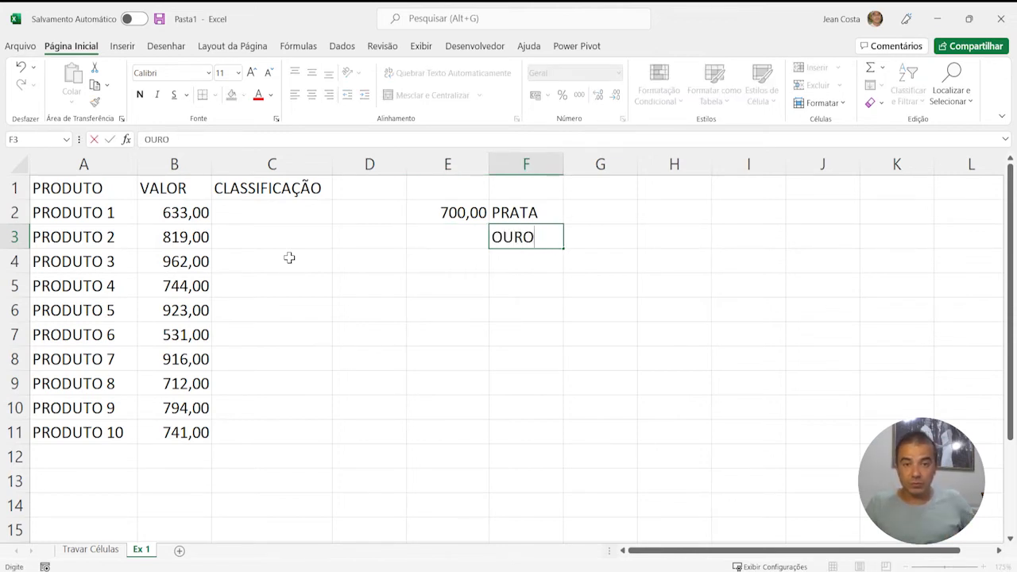
pyautogui.press('Return')
# Step: Review the classification criteria in E2:F3 against the first product's value in B2
pyautogui.press('Up')
pyautogui.press('Up')
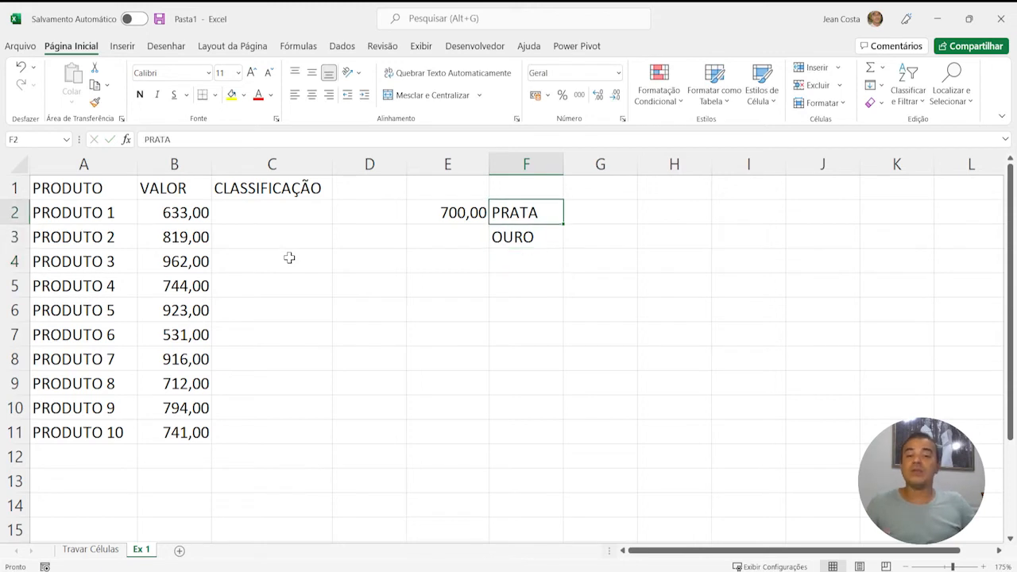
pyautogui.press('Left')
pyautogui.hotkey('shift', 'Right')
pyautogui.hotkey('shift', 'Down')
pyautogui.press('Left')
pyautogui.press('Left')
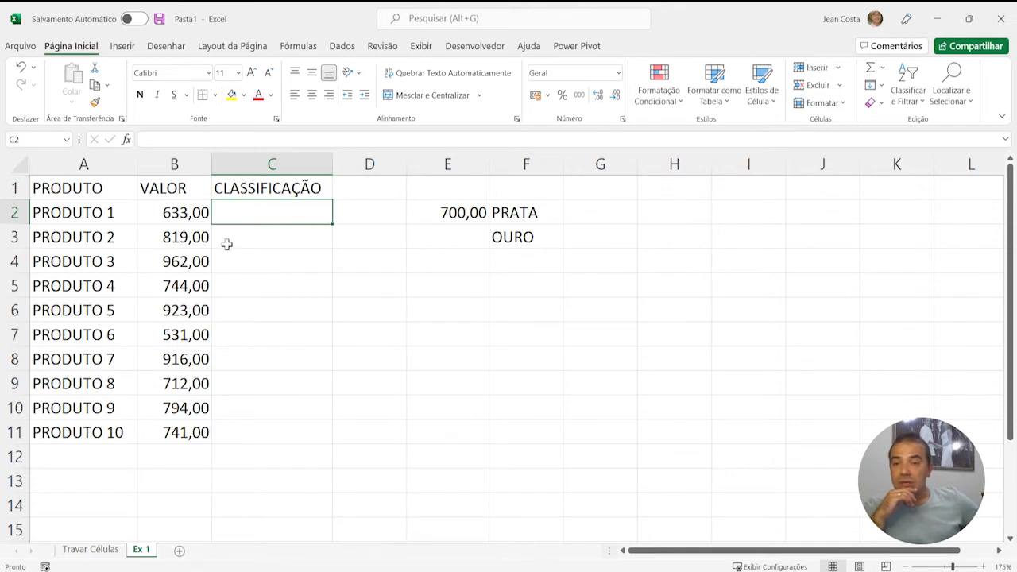
pyautogui.click(183, 212)
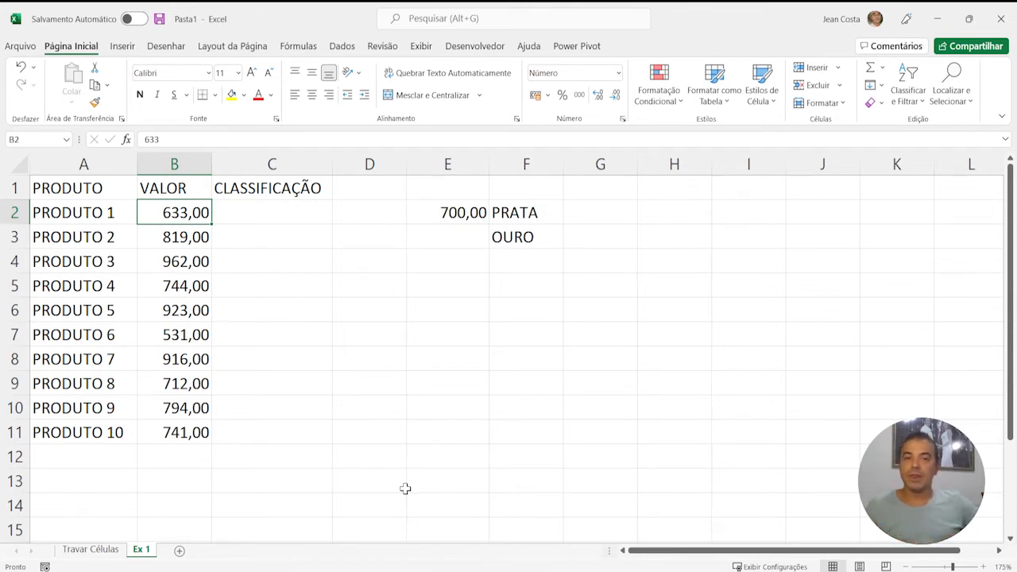
pyautogui.click(505, 215)
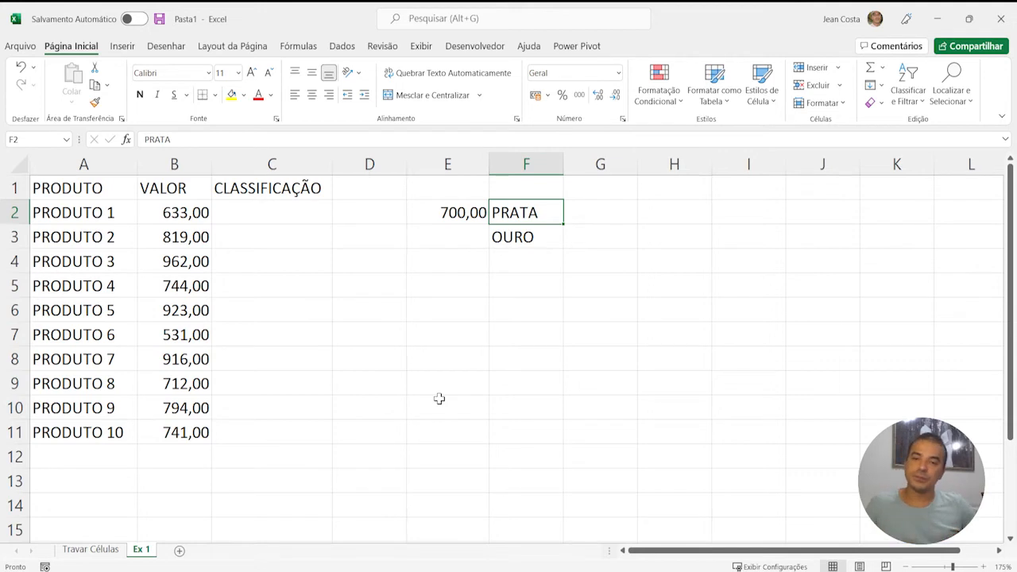
# Step: Enter the formula =SE(B2<E2;F2;F3) in C2 to classify the first product as PRATA or OURO
pyautogui.press('Left')
pyautogui.press('Left')
pyautogui.press('Left')
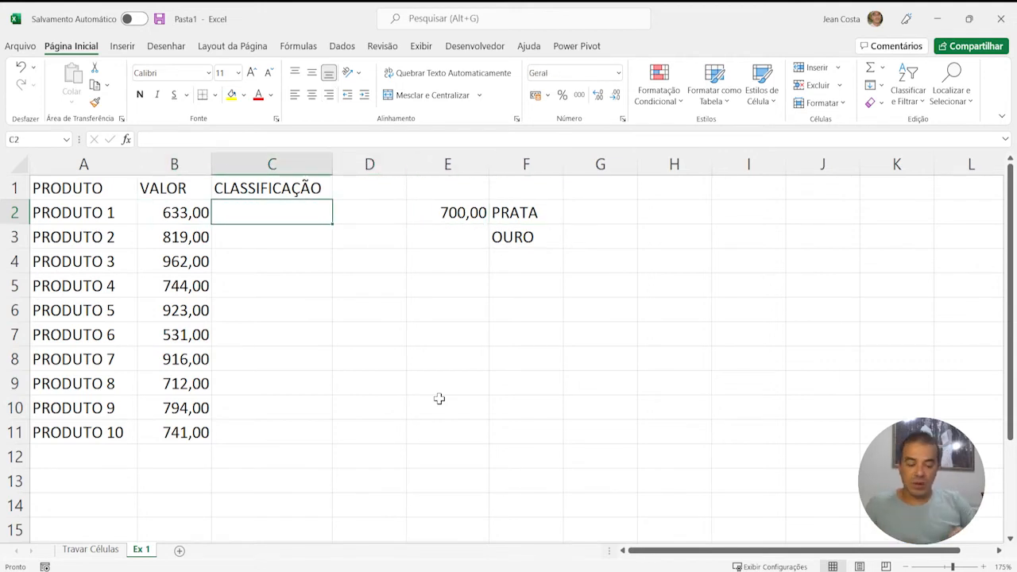
pyautogui.write('=SE(')
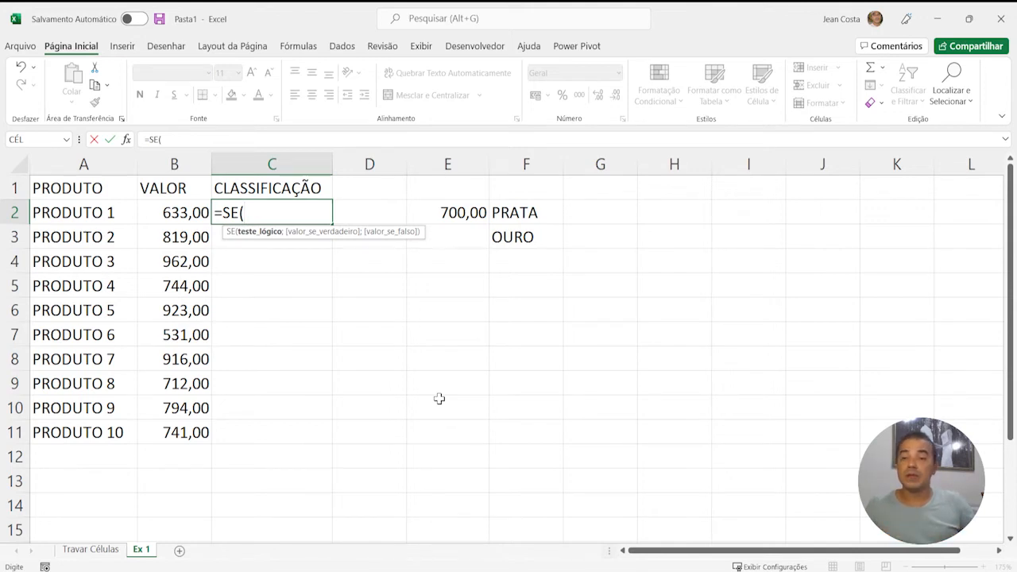
pyautogui.press('Left')
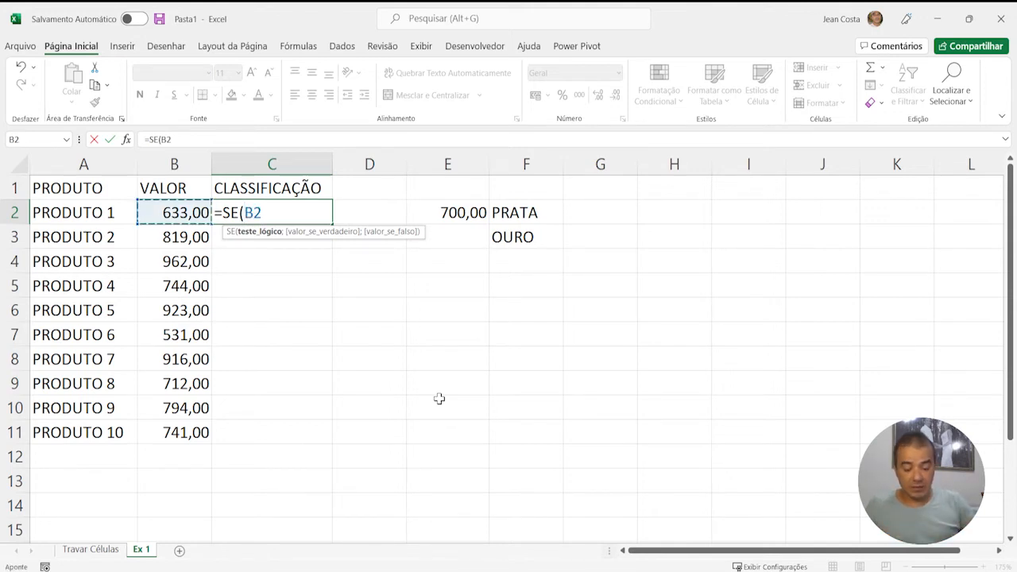
pyautogui.write('<')
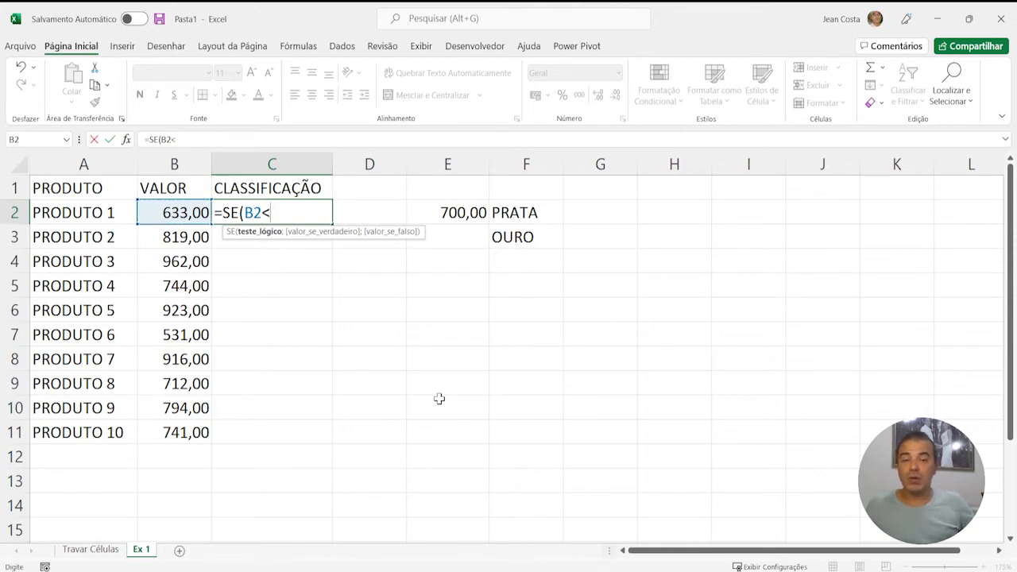
pyautogui.press('Right')
pyautogui.press('Right')
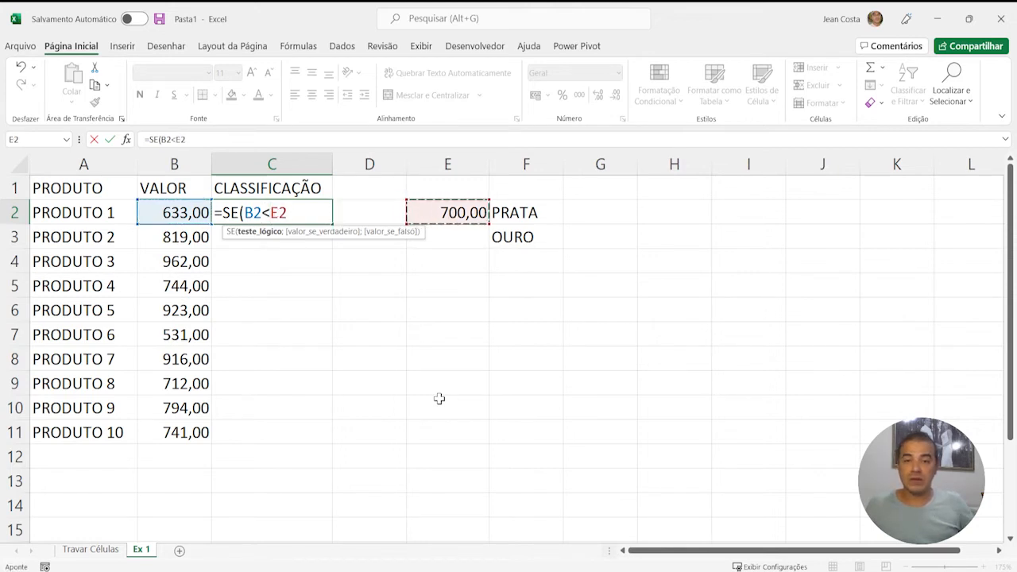
pyautogui.write(';')
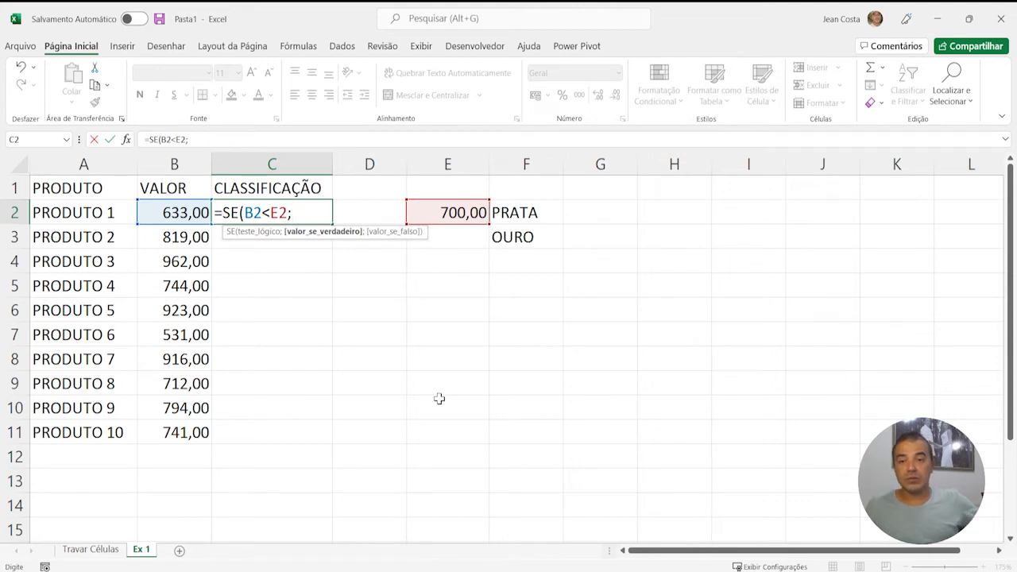
pyautogui.click(543, 210)
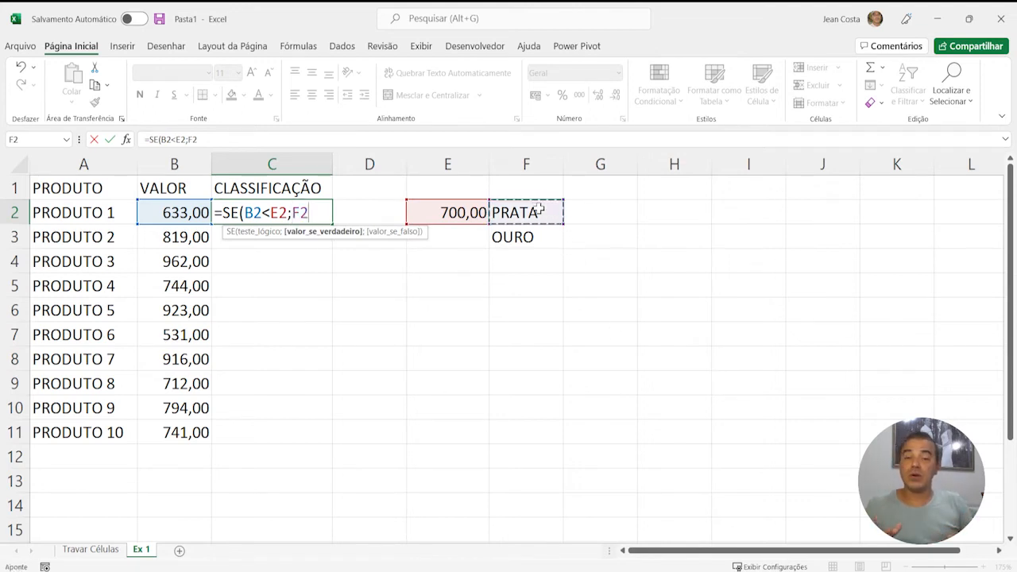
pyautogui.write(';')
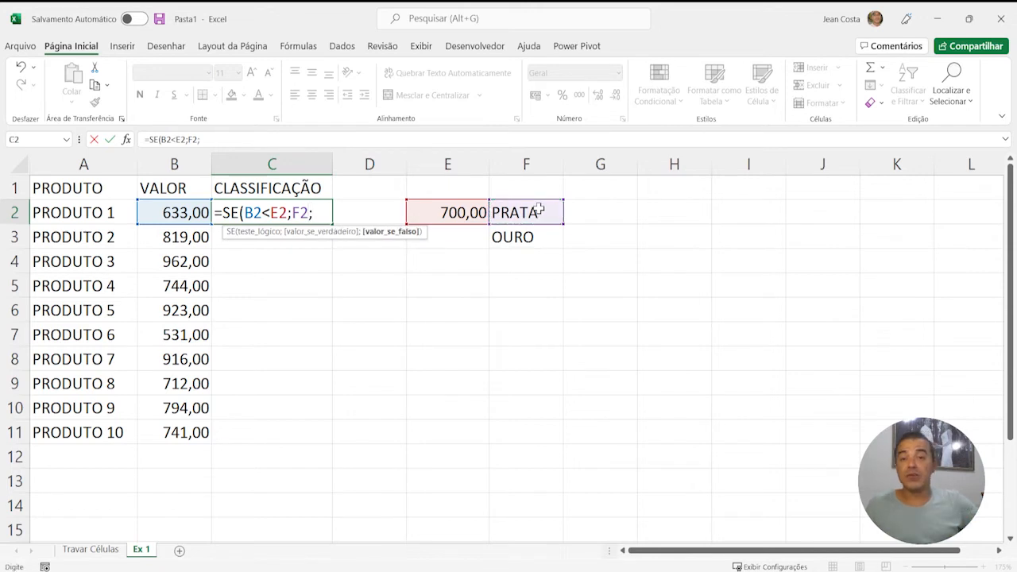
pyautogui.click(540, 235)
pyautogui.press('Return')
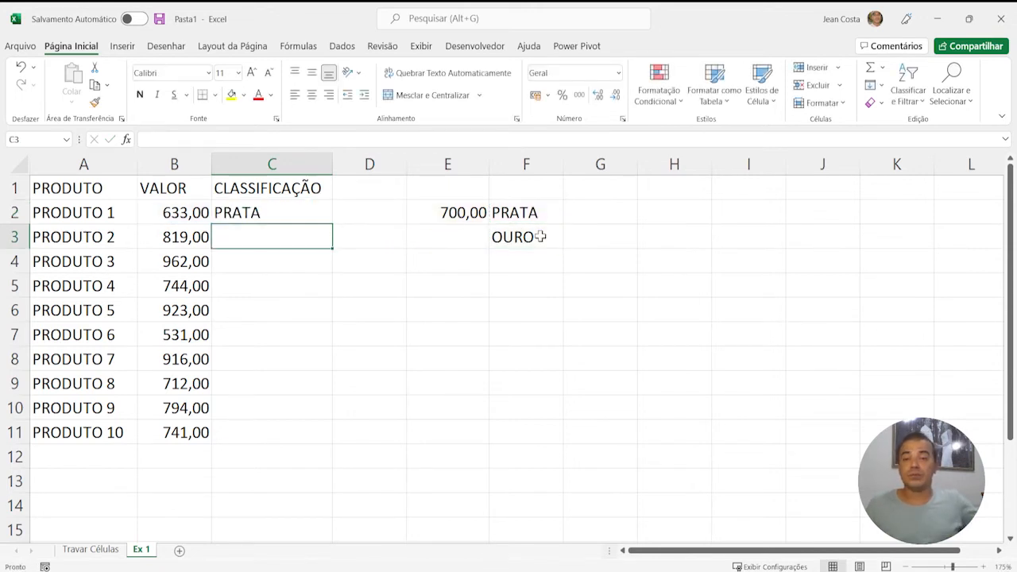
# Step: Check the classification in C2 against the product value in B2 and the threshold in E2
pyautogui.press('Up')
pyautogui.press('Left')
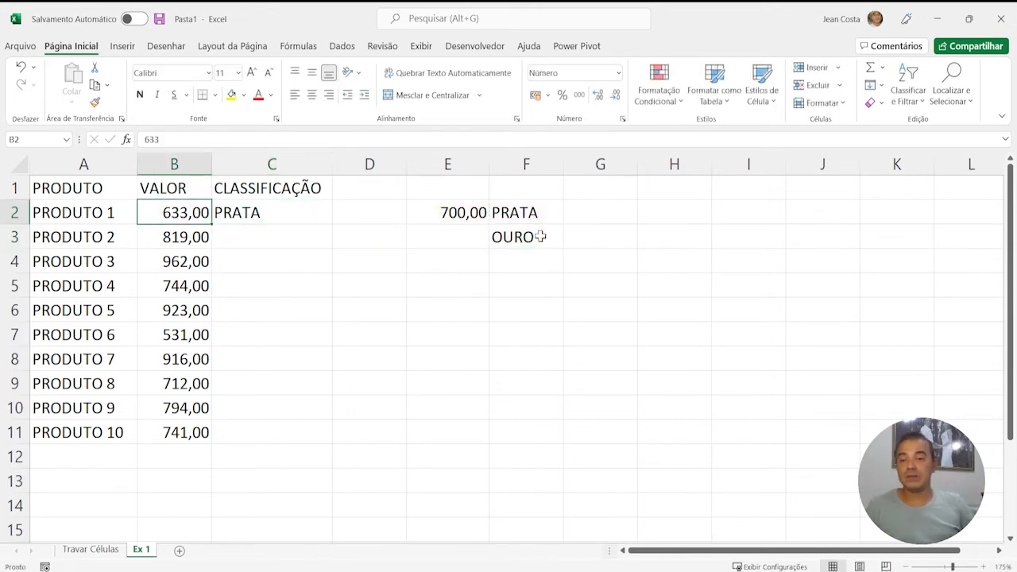
pyautogui.press('Right')
pyautogui.press('Right')
pyautogui.press('Right')
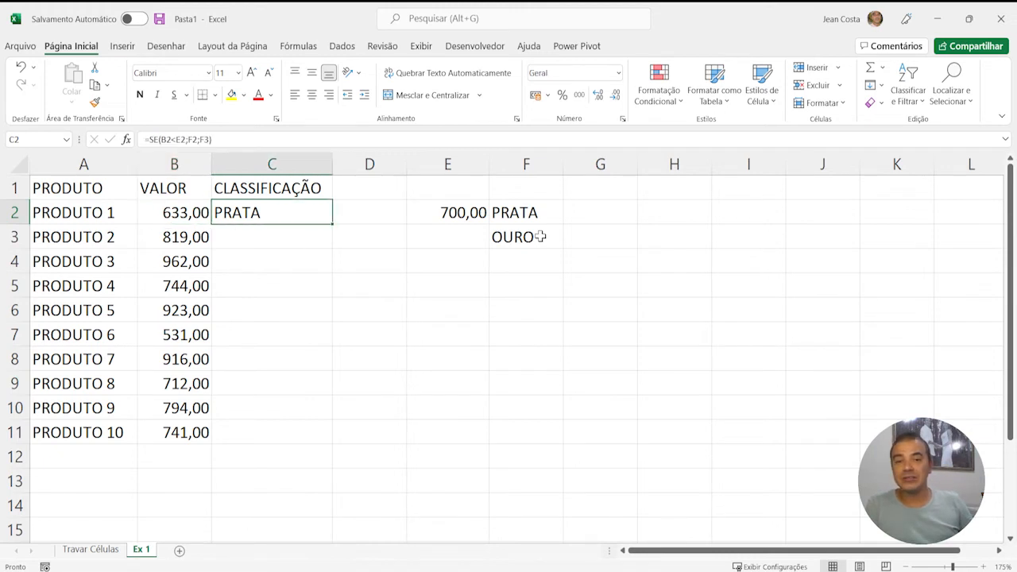
pyautogui.press('Left')
pyautogui.press('Left')
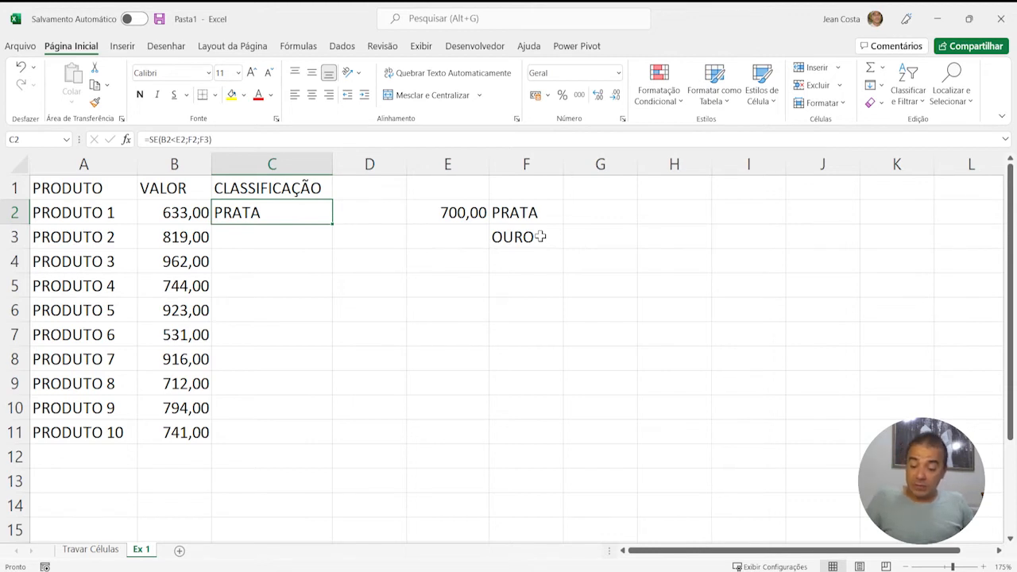
# Step: Copy the classification formula from C2 down through C11 for all ten products
pyautogui.hotkey('ctrl', 'c')
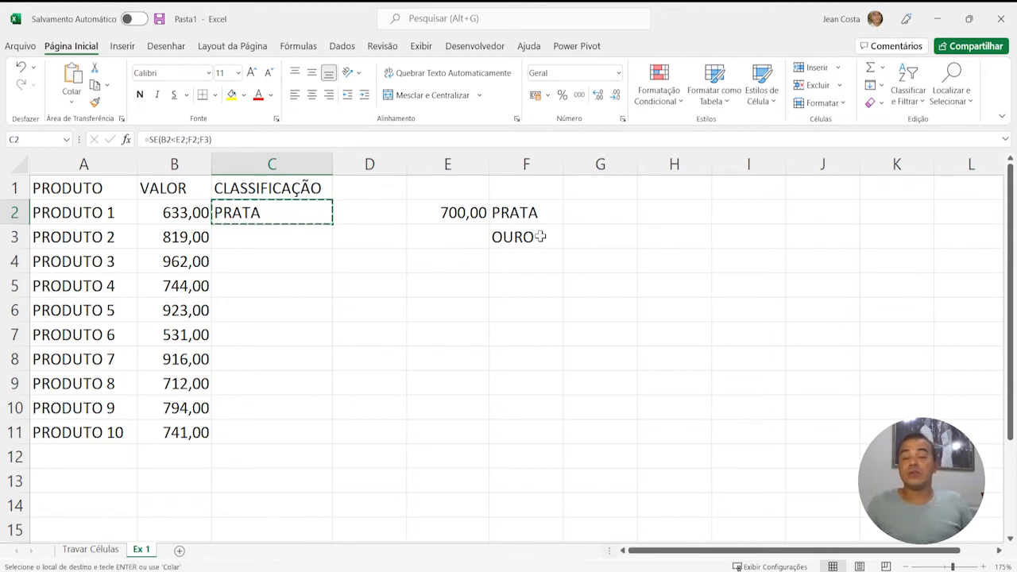
pyautogui.hotkey('shift', 'Down')
pyautogui.hotkey('shift', 'Down')
pyautogui.hotkey('shift', 'Down')
pyautogui.hotkey('shift', 'Down')
pyautogui.hotkey('shift', 'Down')
pyautogui.hotkey('shift', 'Down')
pyautogui.hotkey('shift', 'Down')
pyautogui.hotkey('shift', 'Down')
pyautogui.hotkey('shift', 'Down')
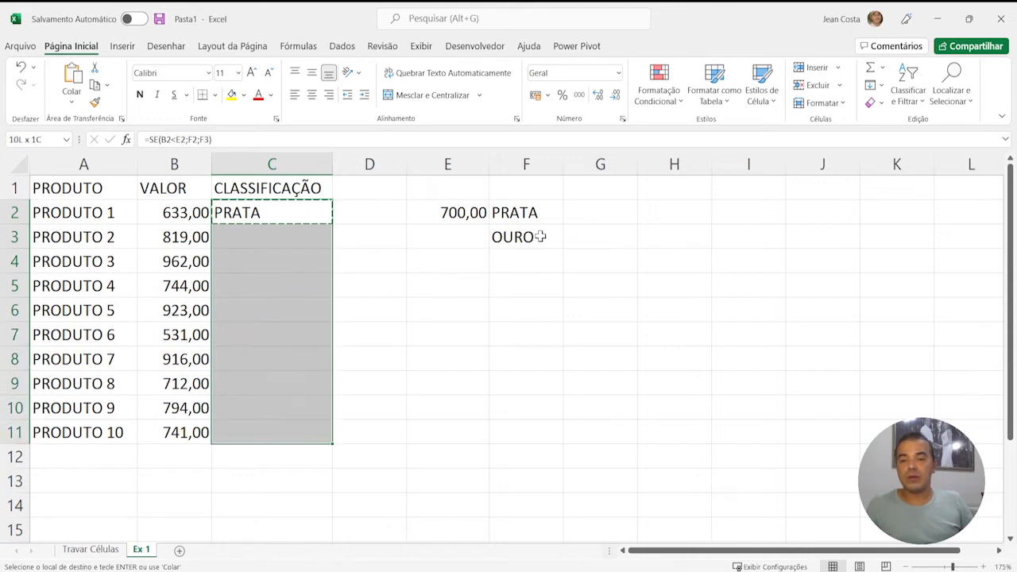
pyautogui.hotkey('ctrl', 'v')
# Step: Inspect the cell references used by the original classification formula in C2
pyautogui.press('Up')
pyautogui.press('Up')
pyautogui.press('Down')
pyautogui.press('Down')
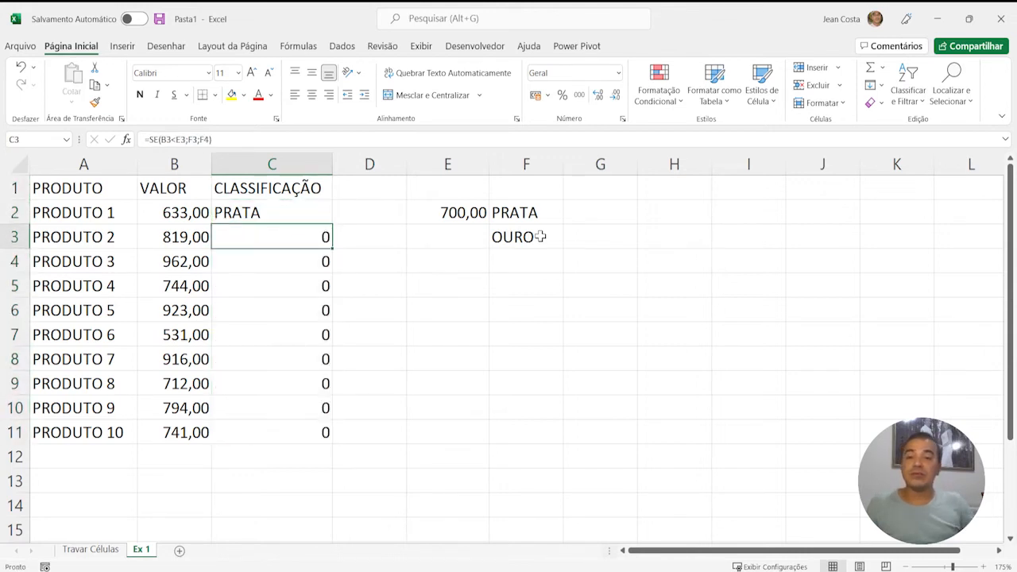
pyautogui.press('Up')
pyautogui.press('F2')
pyautogui.press('Escape')
pyautogui.press('Down')
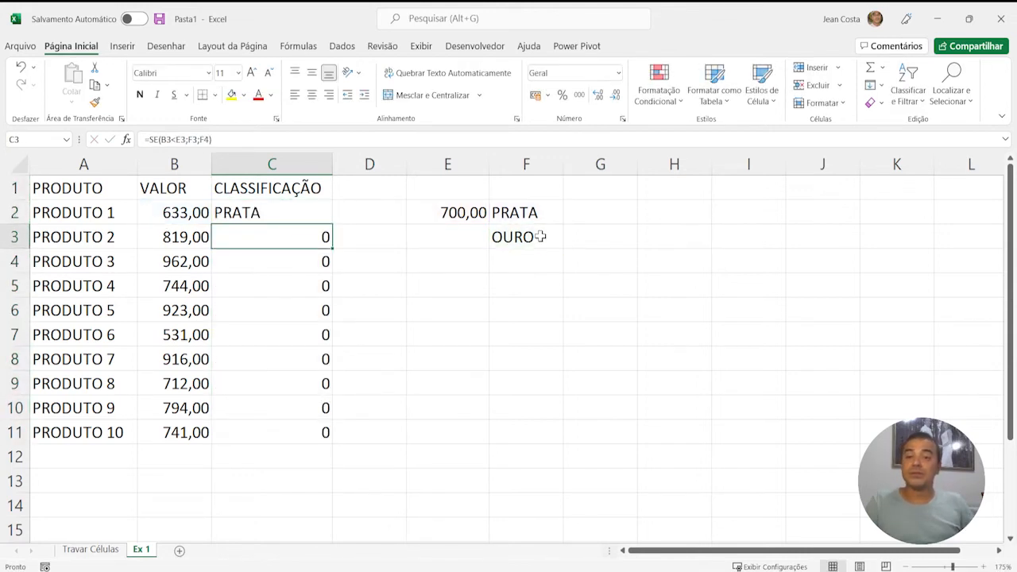
pyautogui.press('Up')
pyautogui.press('F2')
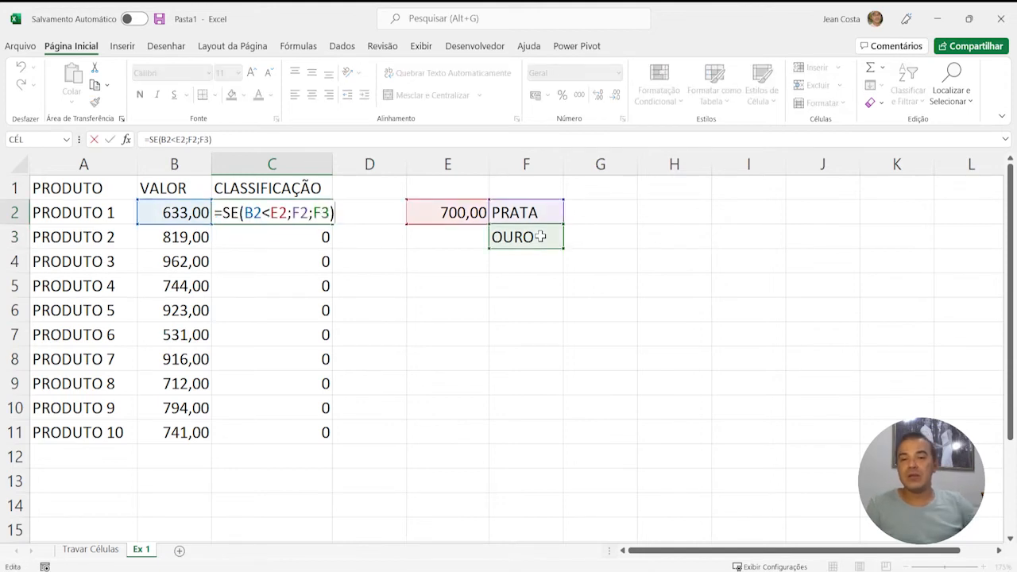
pyautogui.press('Return')
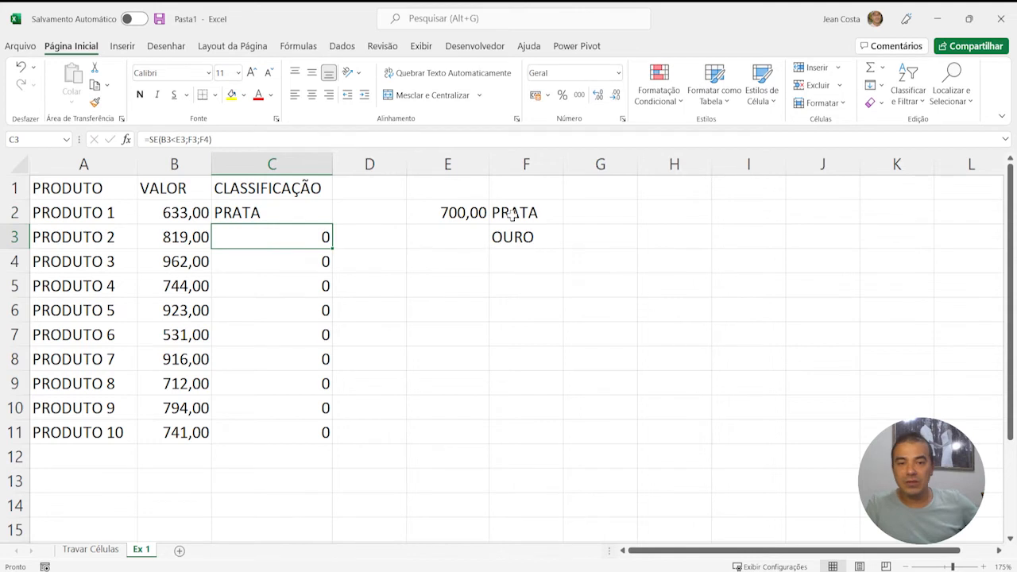
# Step: Inspect the copied formulas in C3 through C7 to see which cells each one references for the threshold and classifications
pyautogui.press('F2')
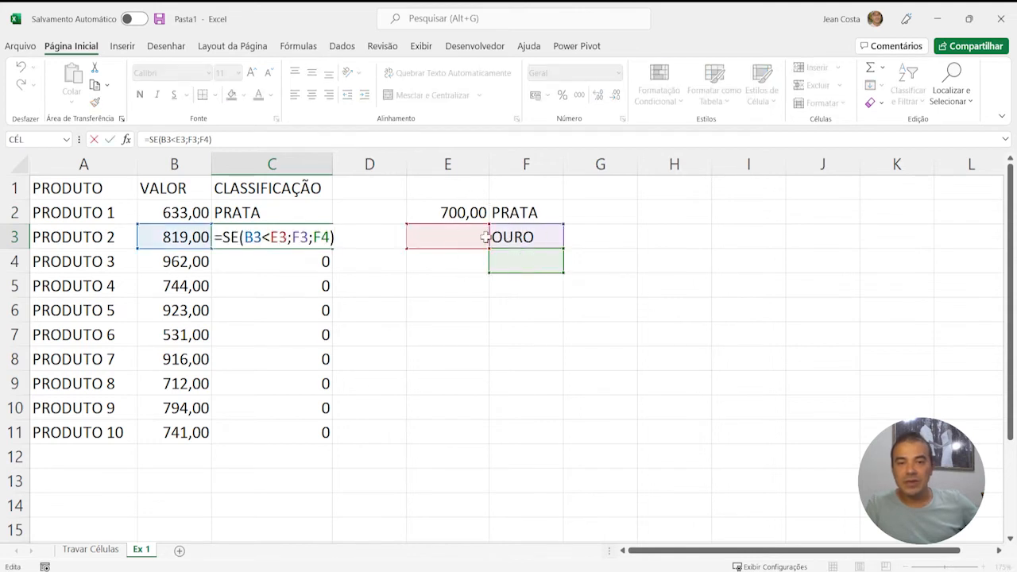
pyautogui.press('Return')
pyautogui.press('F2')
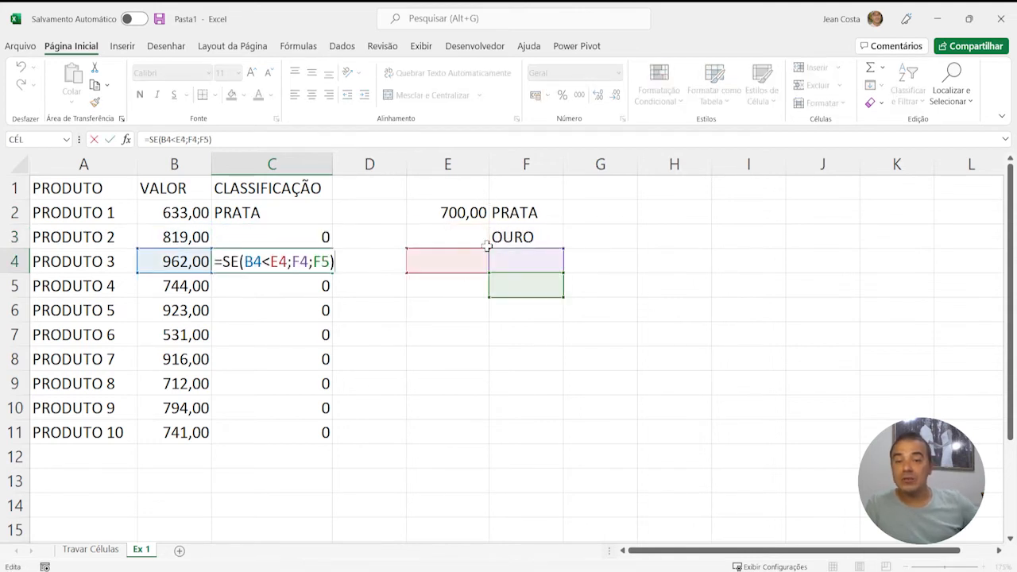
pyautogui.press('Escape')
pyautogui.press('Down')
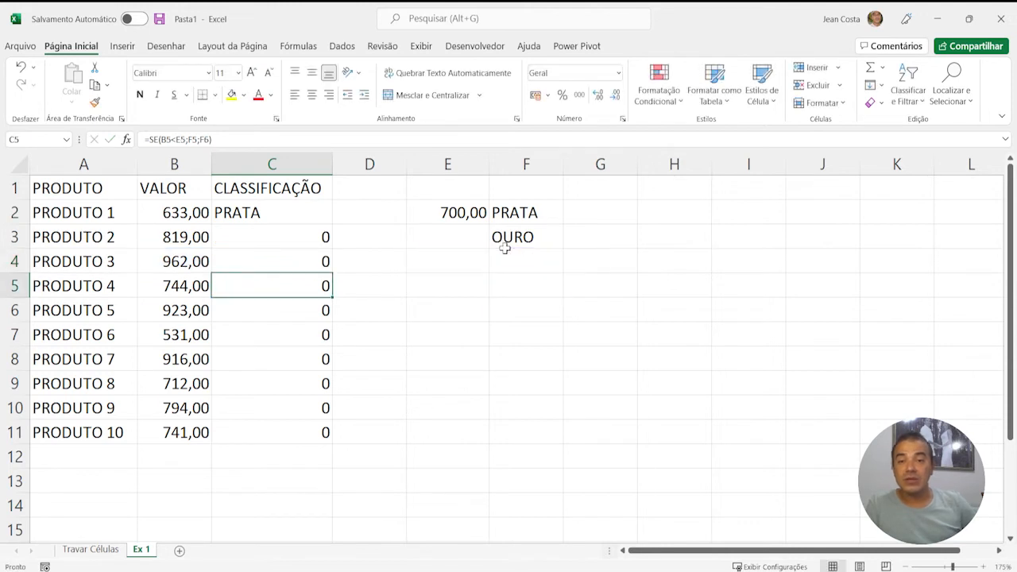
pyautogui.press('F2')
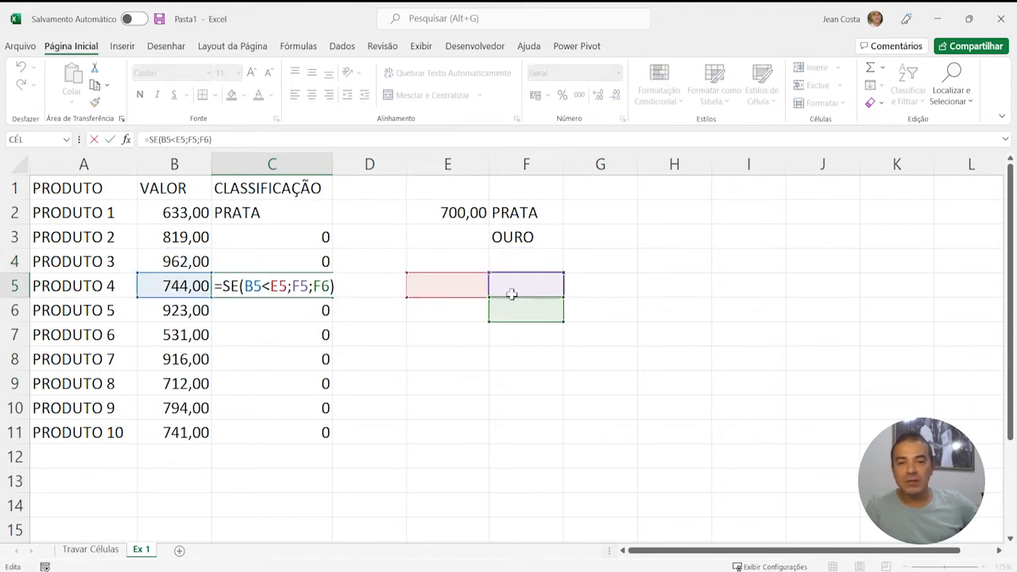
pyautogui.press('Escape')
pyautogui.press('Down')
pyautogui.press('F2')
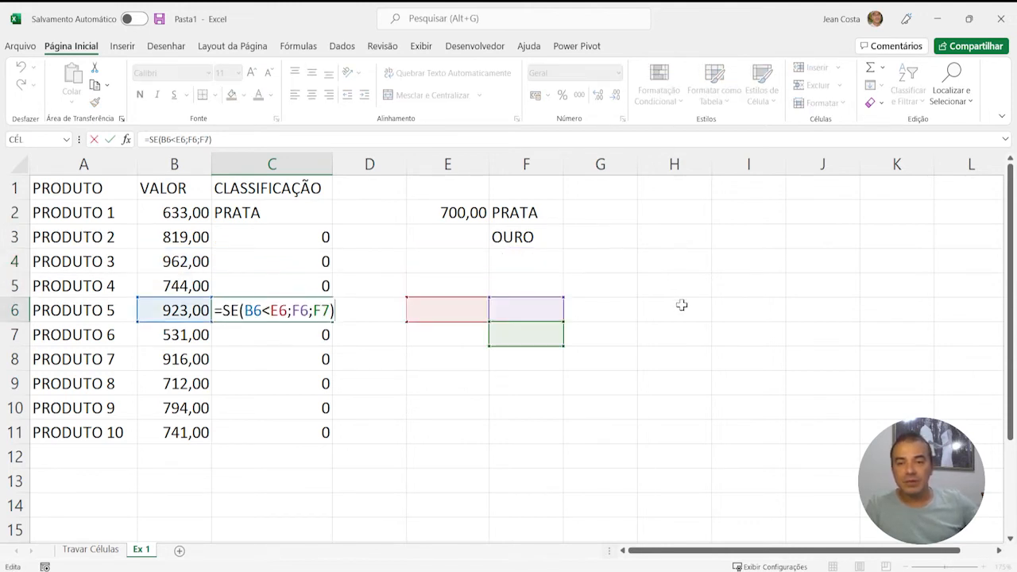
pyautogui.press('Escape')
pyautogui.press('Down')
pyautogui.press('F2')
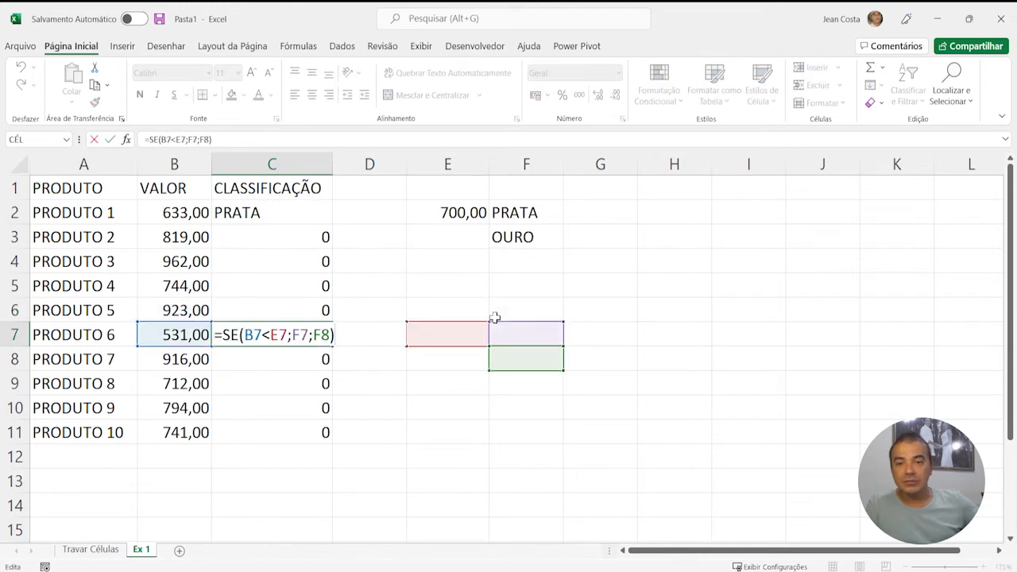
pyautogui.press('Escape')
# Step: Review the threshold in E2 against the classification formula in C2
pyautogui.press('Up')
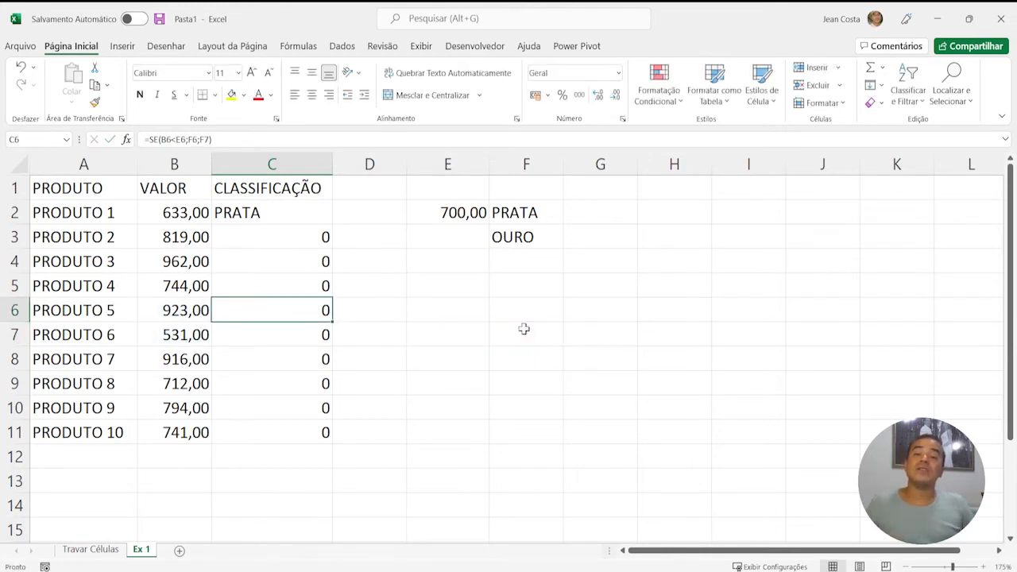
pyautogui.press('Up')
pyautogui.press('Up')
pyautogui.press('Up')
pyautogui.press('Up')
pyautogui.press('Up')
pyautogui.press('Right')
pyautogui.press('Right')
pyautogui.press('Down')
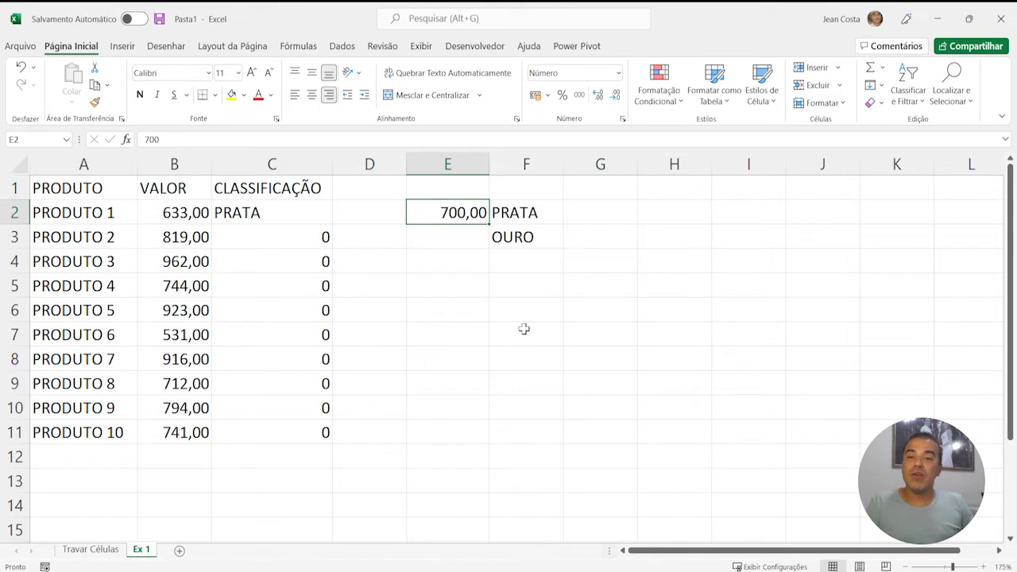
pyautogui.press('Left')
pyautogui.press('Left')
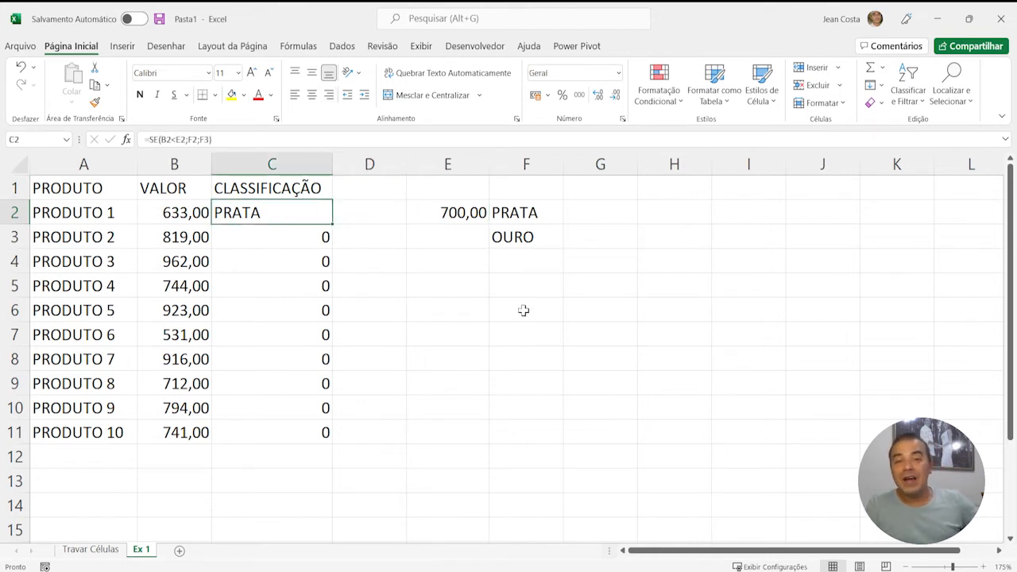
# Step: Highlight the criteria cells E2, F2 and F3 with a yellow fill
pyautogui.click(466, 211)
pyautogui.keyDown('ctrl'); pyautogui.click(507, 211); pyautogui.keyUp('ctrl')
pyautogui.keyDown('ctrl'); pyautogui.click(515, 235); pyautogui.keyUp('ctrl')
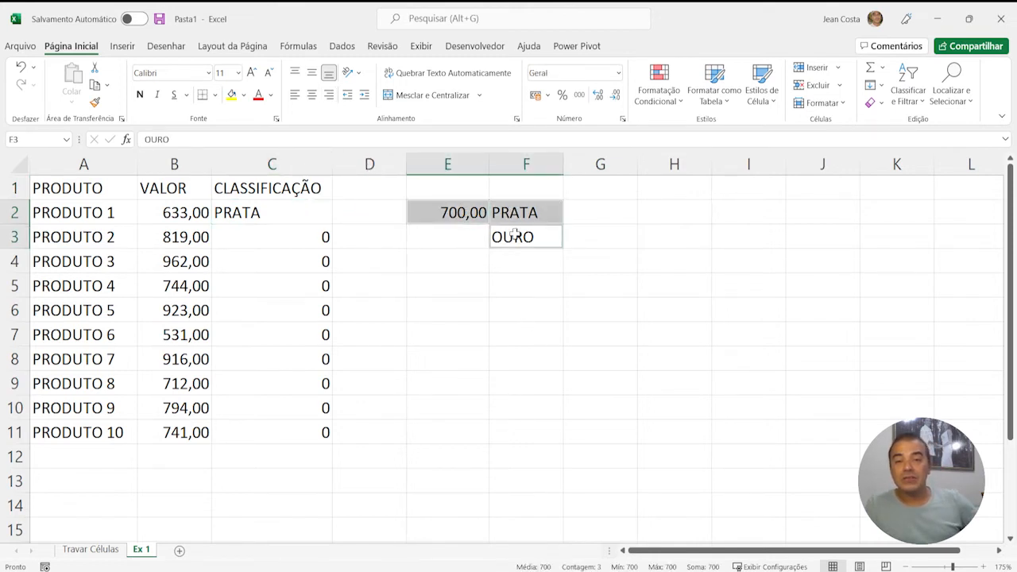
pyautogui.click(231, 95)
pyautogui.press('Left')
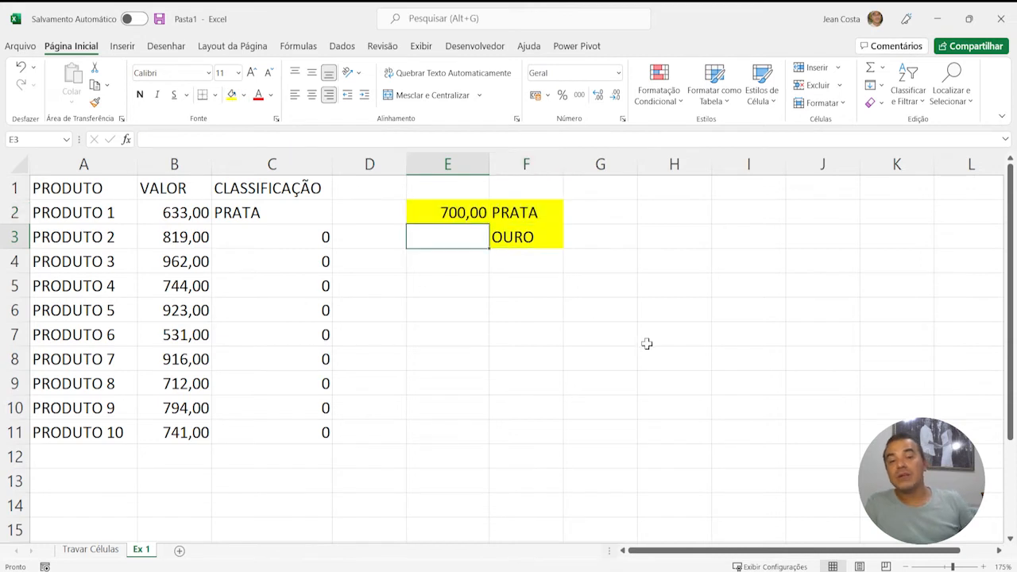
# Step: Clear the classification formulas from C2 through C11
pyautogui.press('Left')
pyautogui.press('Left')
pyautogui.press('Up')
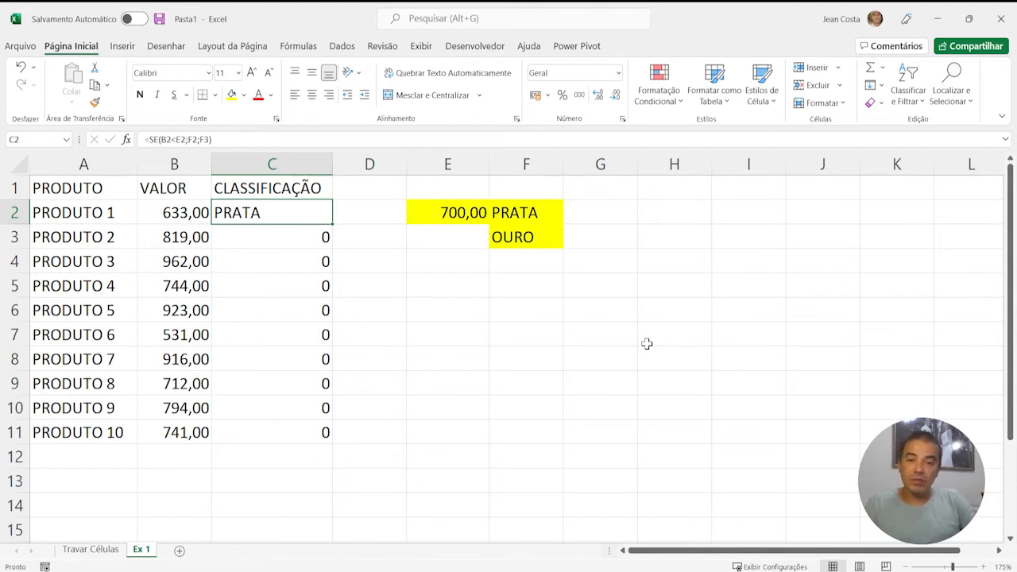
pyautogui.hotkey('ctrl', 'shift', 'Down')
pyautogui.press('Delete')
pyautogui.hotkey('ctrl', 'shift', 'Up')
pyautogui.hotkey('shift', 'Down')
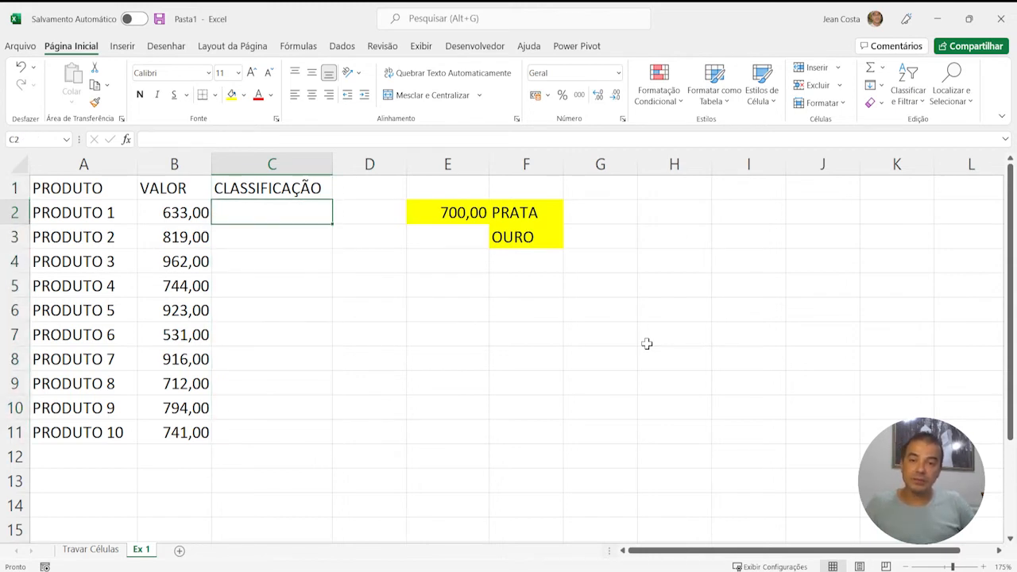
# Step: Begin an SE formula in C2 with the test B2<E$2, locking the row of the threshold reference
pyautogui.write('=SE(')
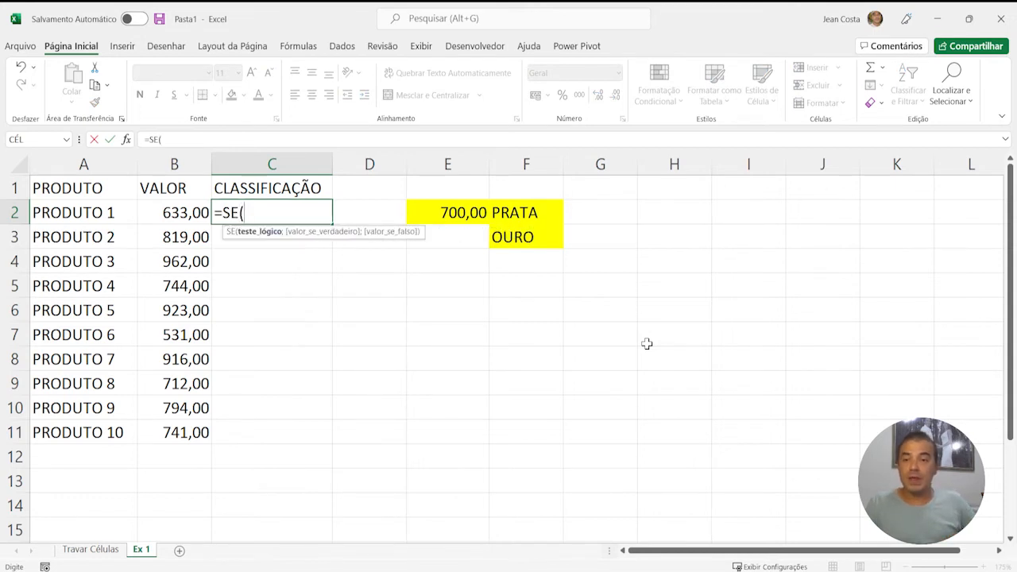
pyautogui.press('Left')
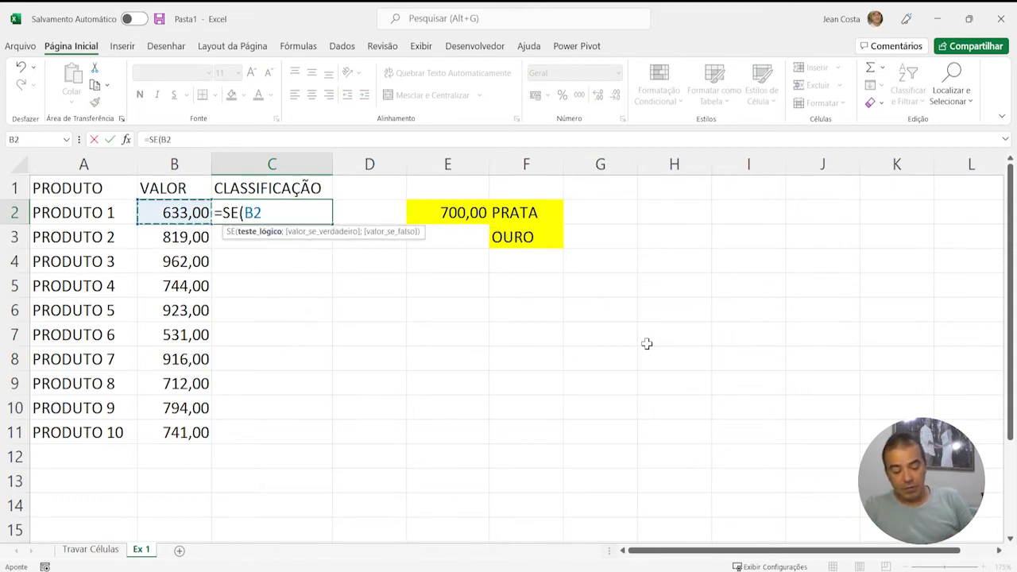
pyautogui.write('<')
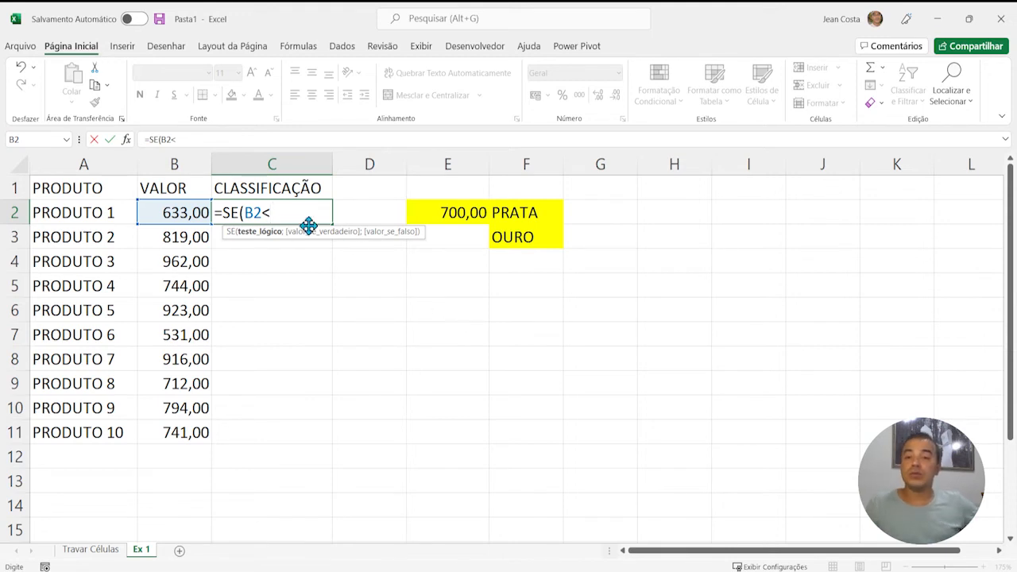
pyautogui.click(451, 216)
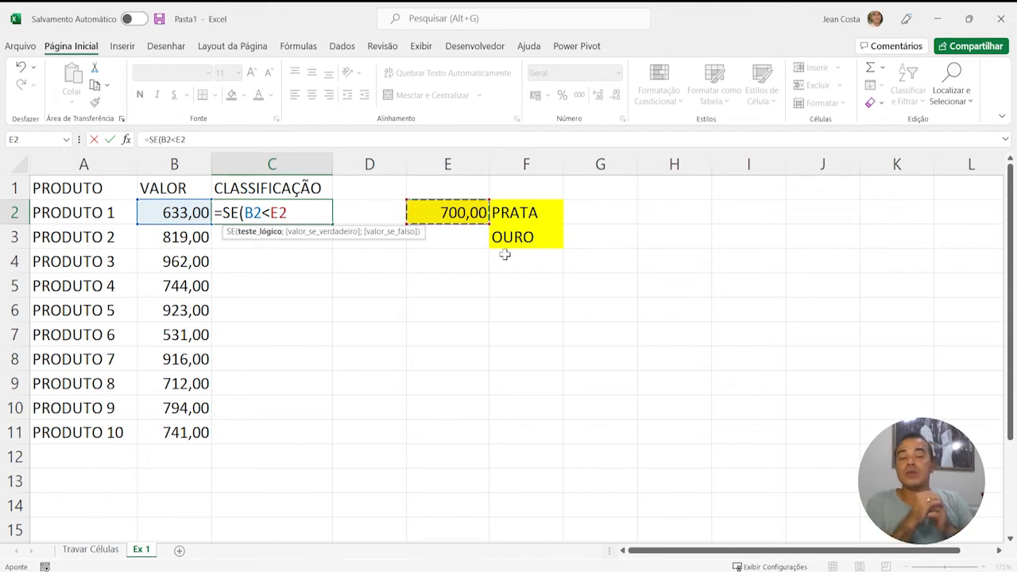
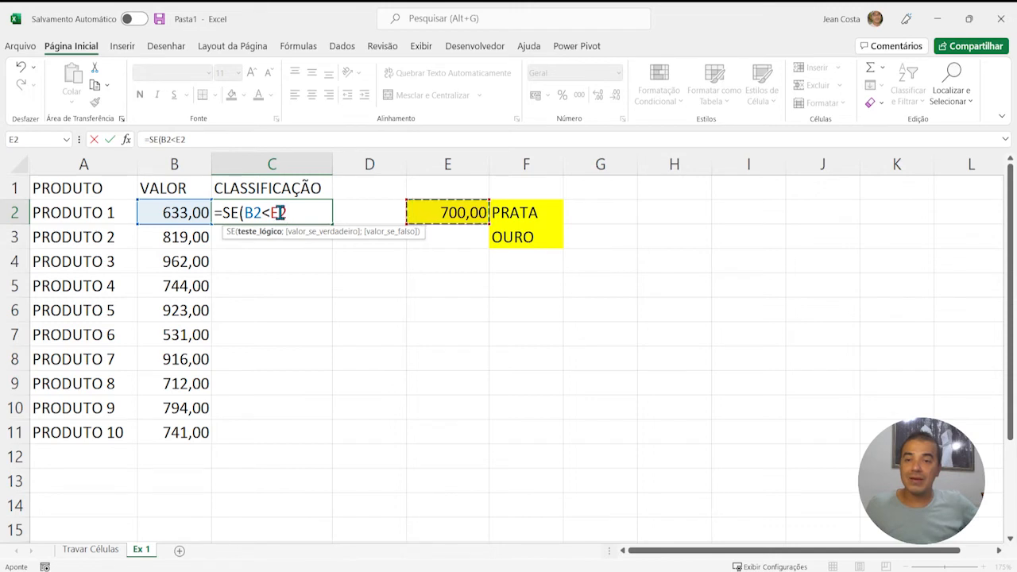
pyautogui.click(280, 213)
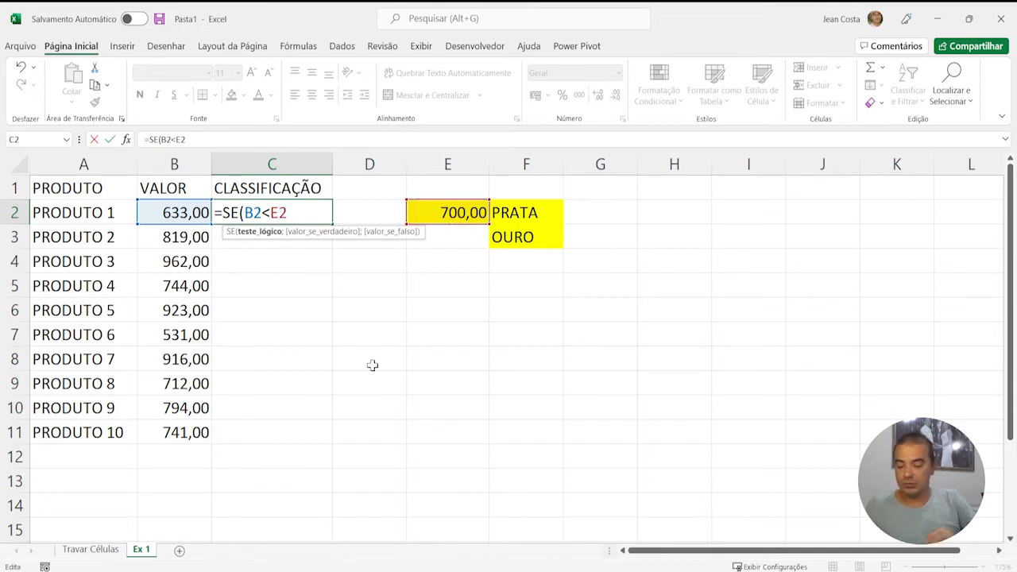
pyautogui.write('$')
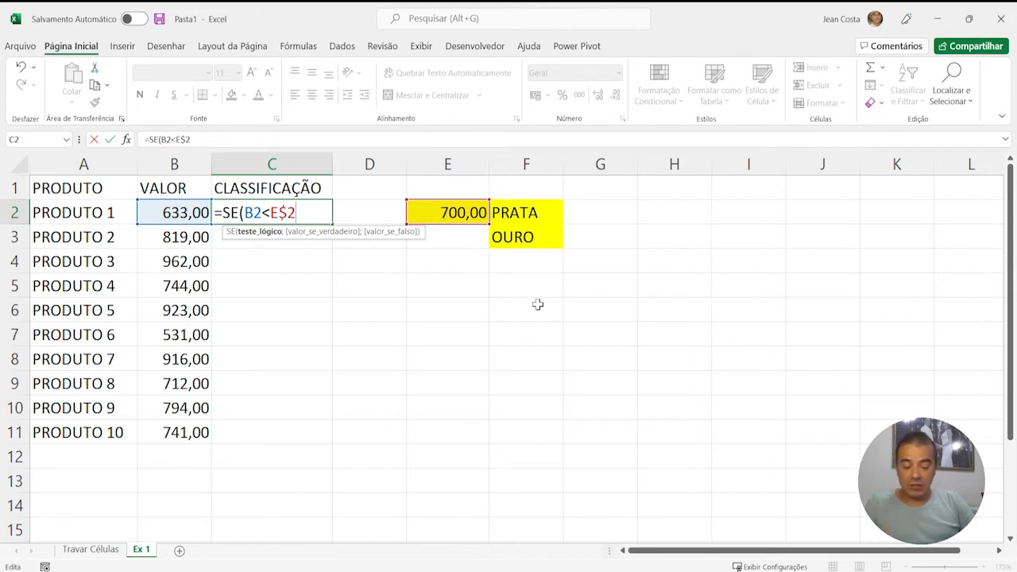
# Step: Add F$2 as the formula's value-if-true argument, with its row locked
pyautogui.write(';')
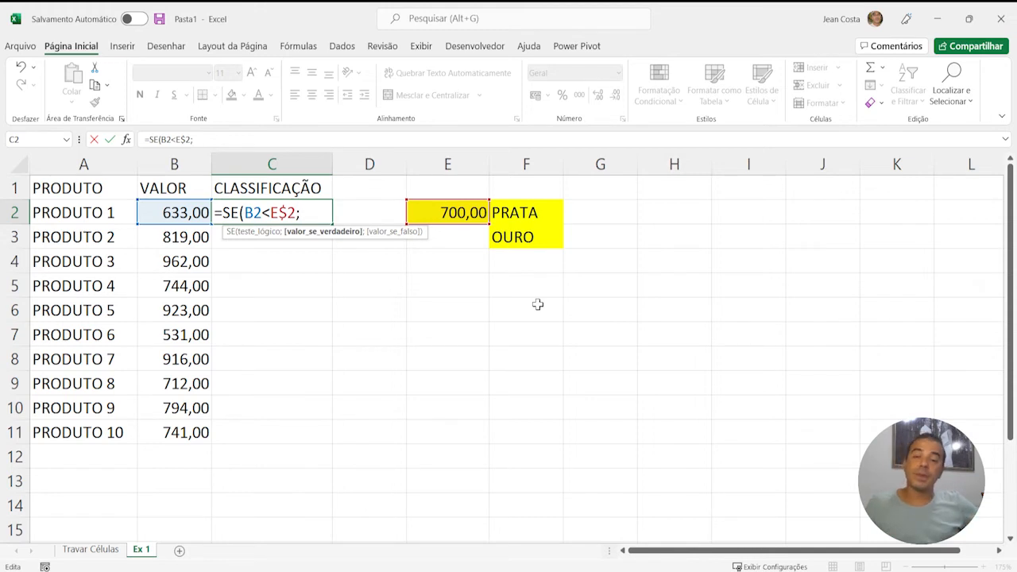
pyautogui.click(535, 212)
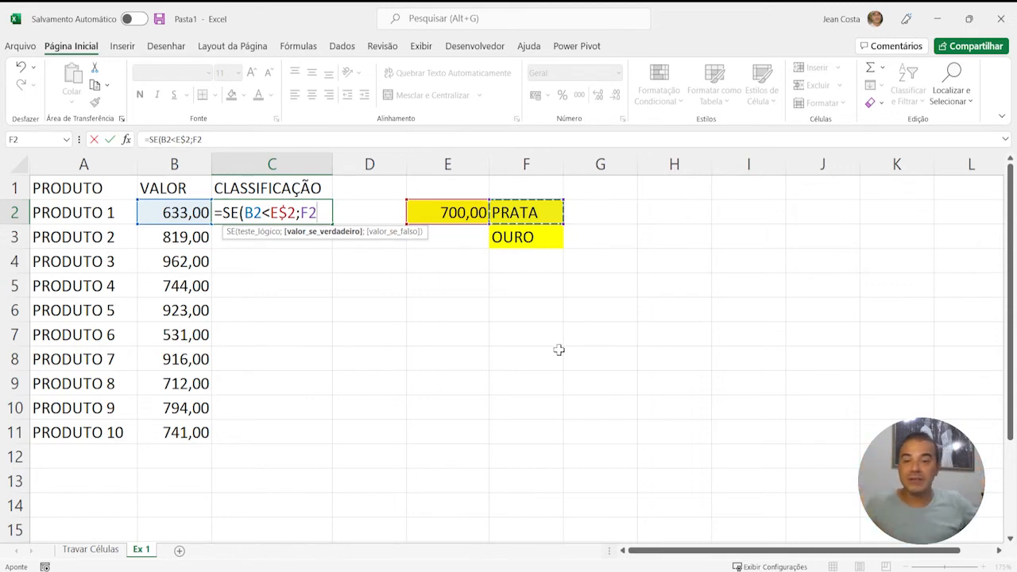
pyautogui.click(312, 213)
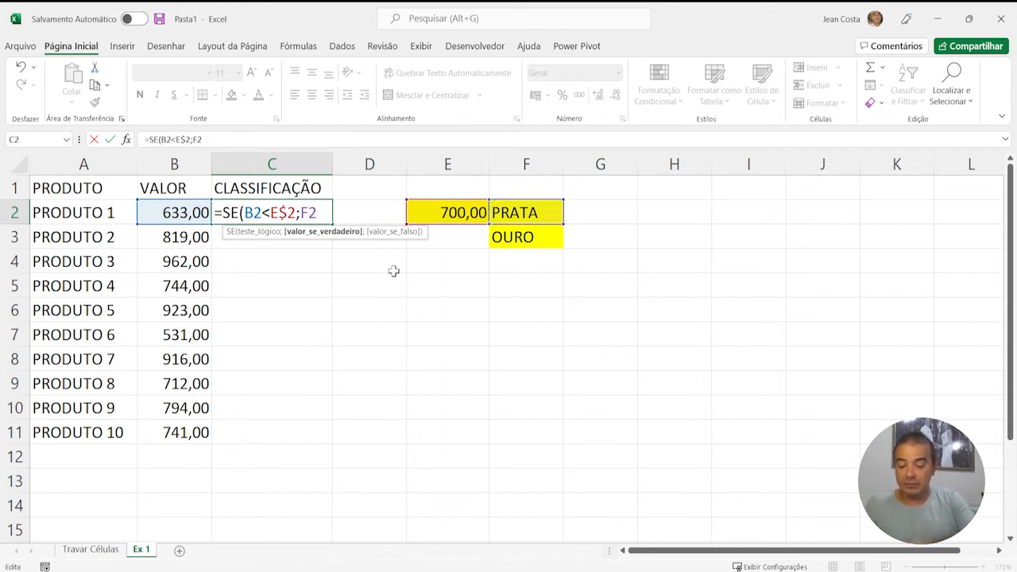
pyautogui.write('$')
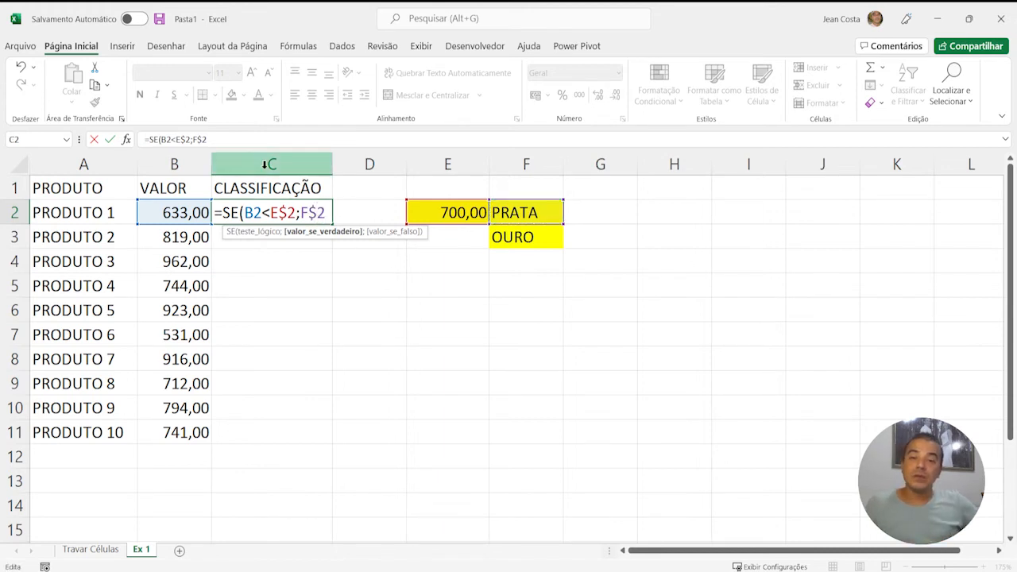
pyautogui.click(238, 139)
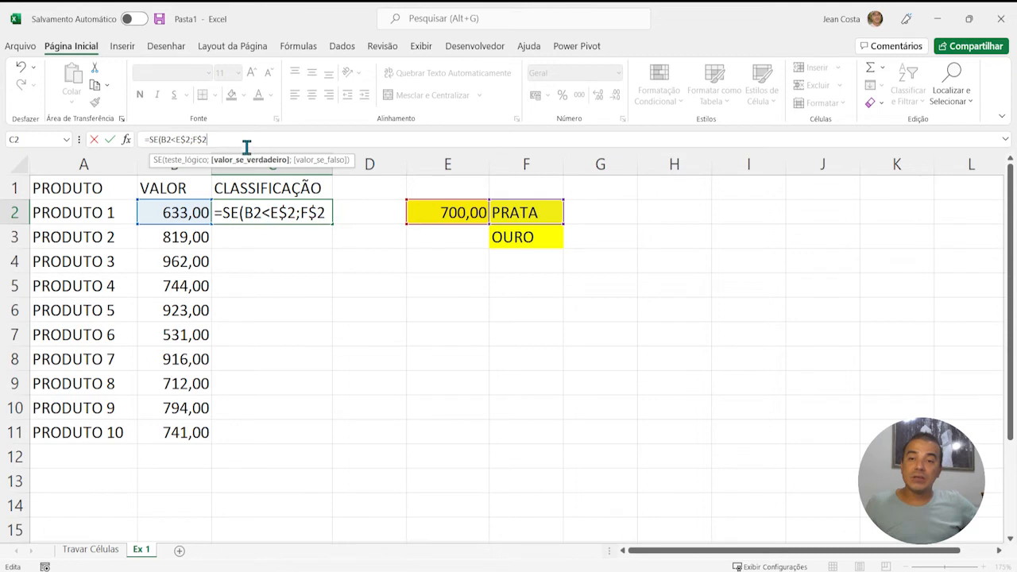
# Step: Add F$3 as the value-if-false argument with its row locked, completing =SE(B2<E$2;F$2;F$3) in C2
pyautogui.write(';')
pyautogui.click(523, 237)
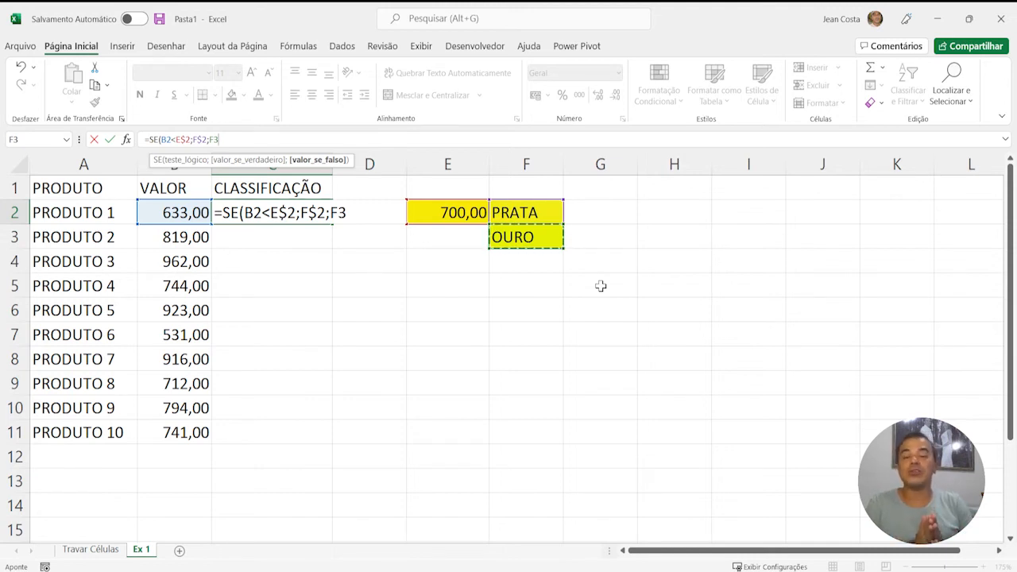
pyautogui.click(340, 212)
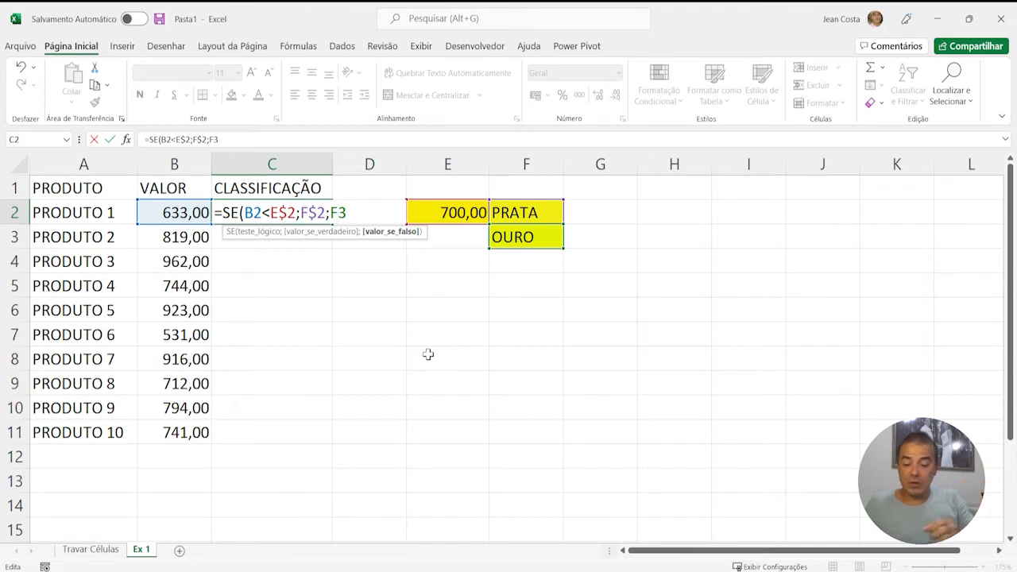
pyautogui.press('Left')
pyautogui.write('$')
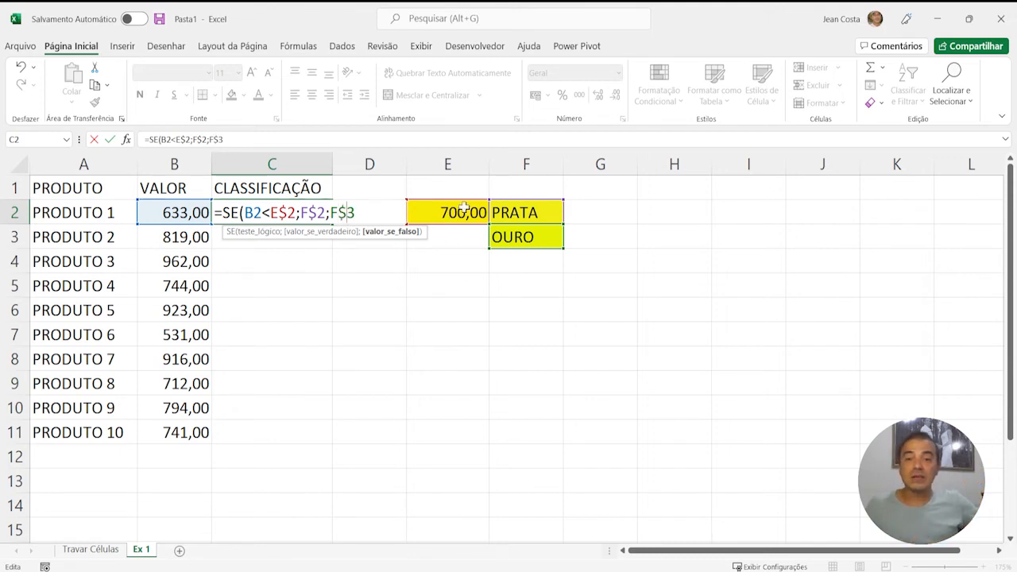
pyautogui.click(240, 139)
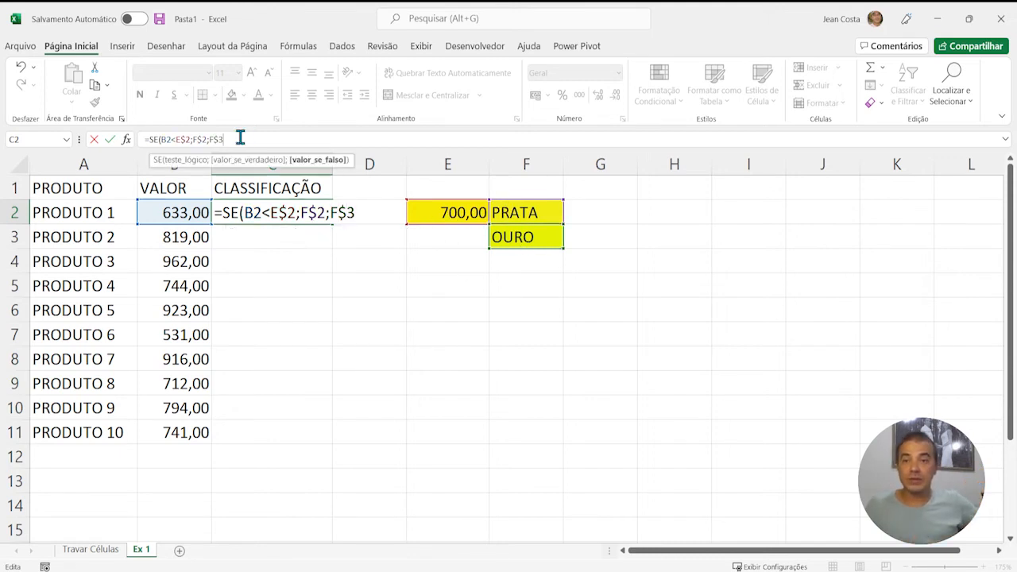
pyautogui.write(')')
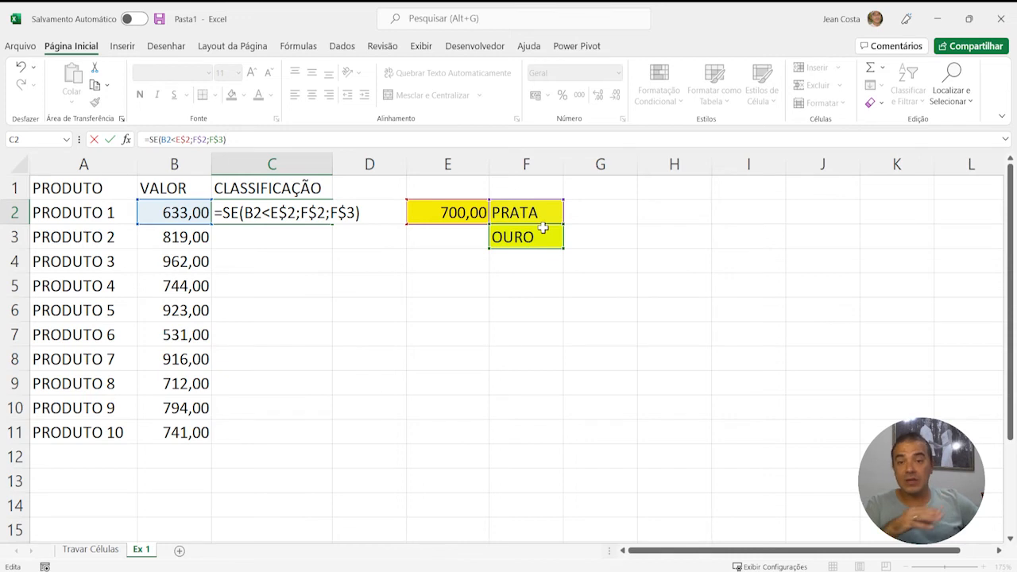
pyautogui.press('Return')
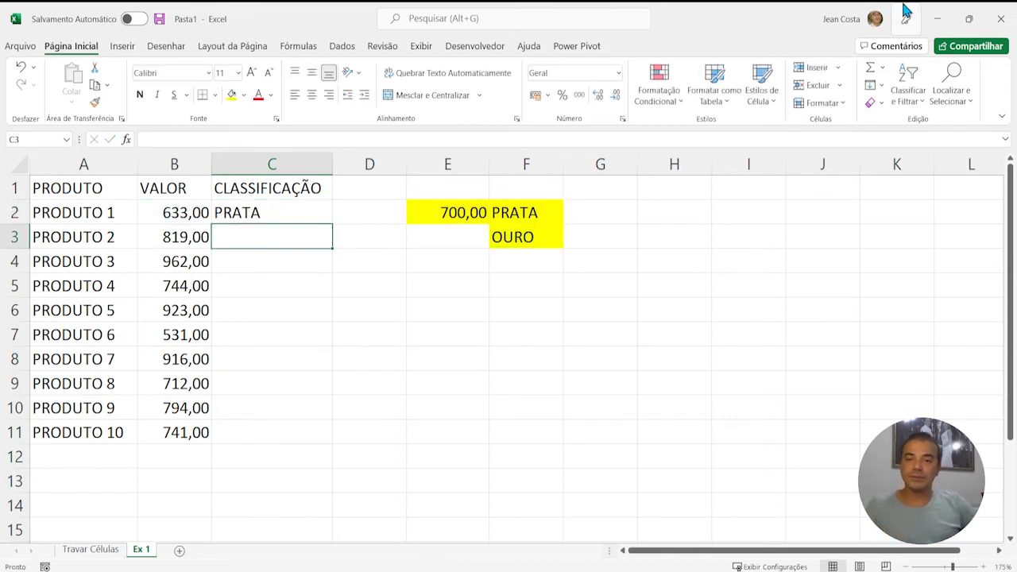
# Step: Copy the SE formula from C2 down through C11 to classify all ten products
pyautogui.press('Up')
pyautogui.hotkey('ctrl', 'c')
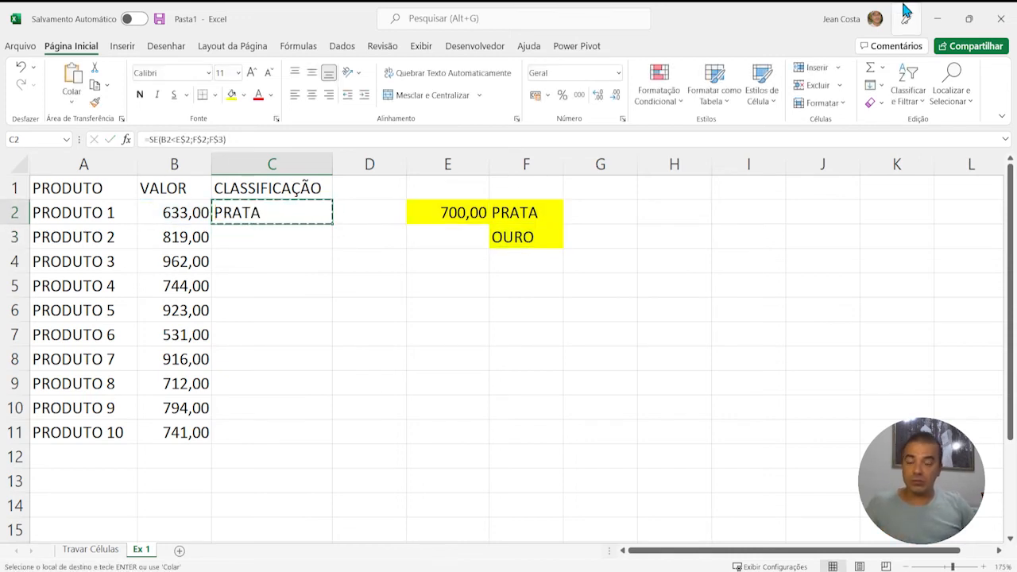
pyautogui.hotkey('shift', 'Down')
pyautogui.hotkey('shift', 'Down')
pyautogui.hotkey('shift', 'Down')
pyautogui.hotkey('shift', 'Down')
pyautogui.hotkey('shift', 'Down')
pyautogui.hotkey('shift', 'Down')
pyautogui.hotkey('shift', 'Down')
pyautogui.hotkey('shift', 'Down')
pyautogui.hotkey('shift', 'Down')
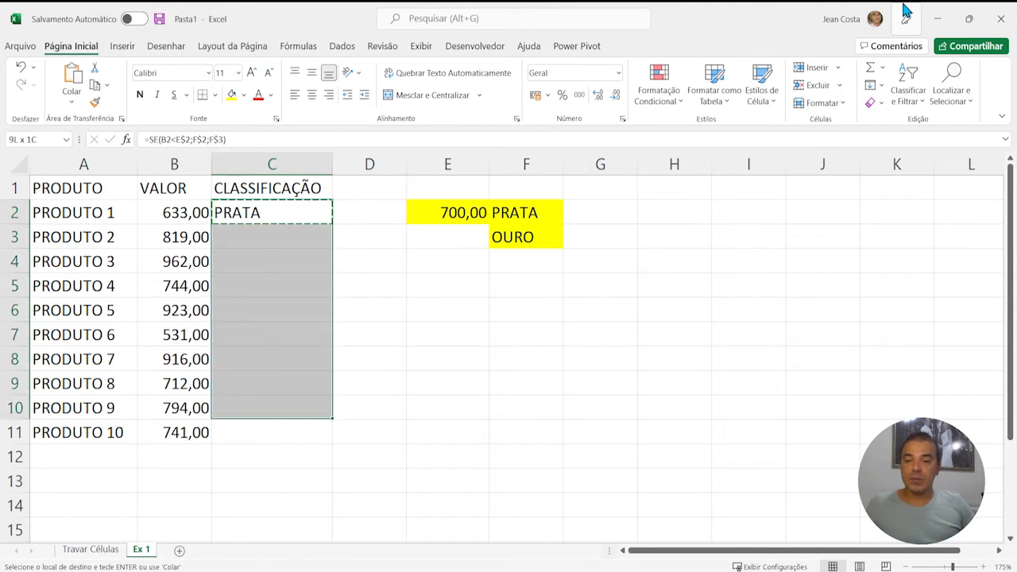
pyautogui.press('Return')
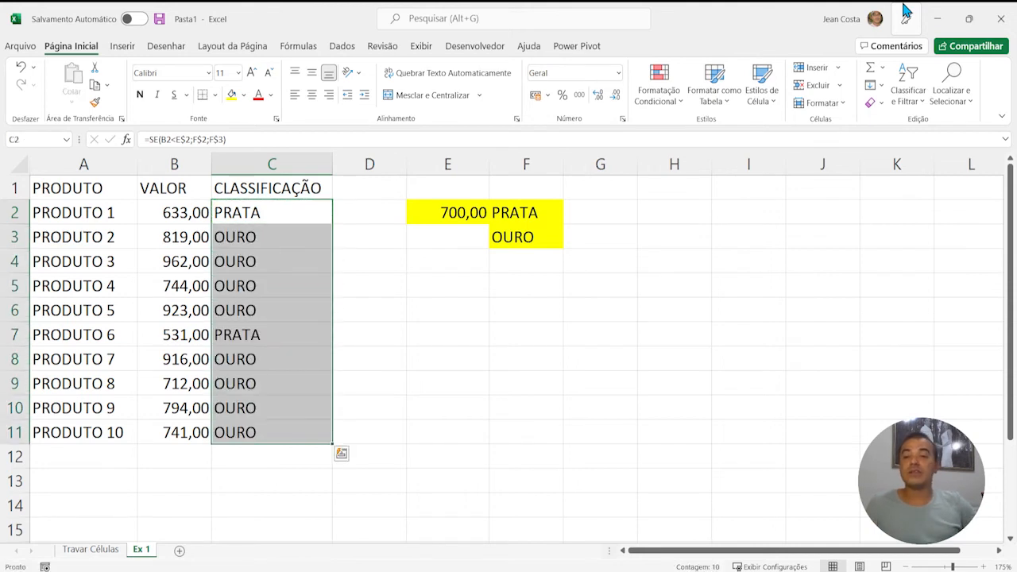
# Step: Inspect the cell references of the copied SE formulas in C3, C4 and C5
pyautogui.press('Up')
pyautogui.press('Down')
pyautogui.press('Down')
pyautogui.press('Up')
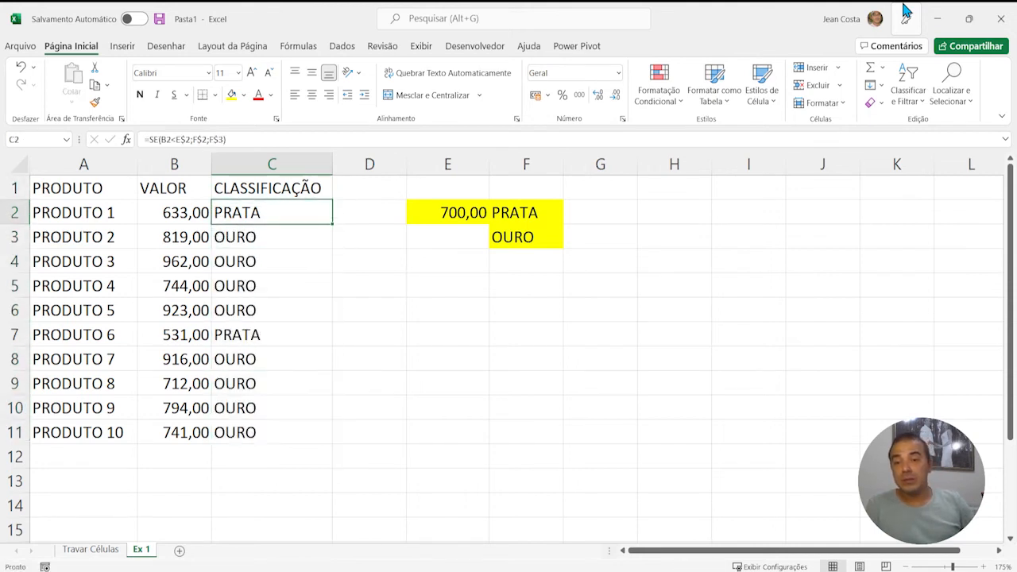
pyautogui.press('Left')
pyautogui.press('Right')
pyautogui.press('Down')
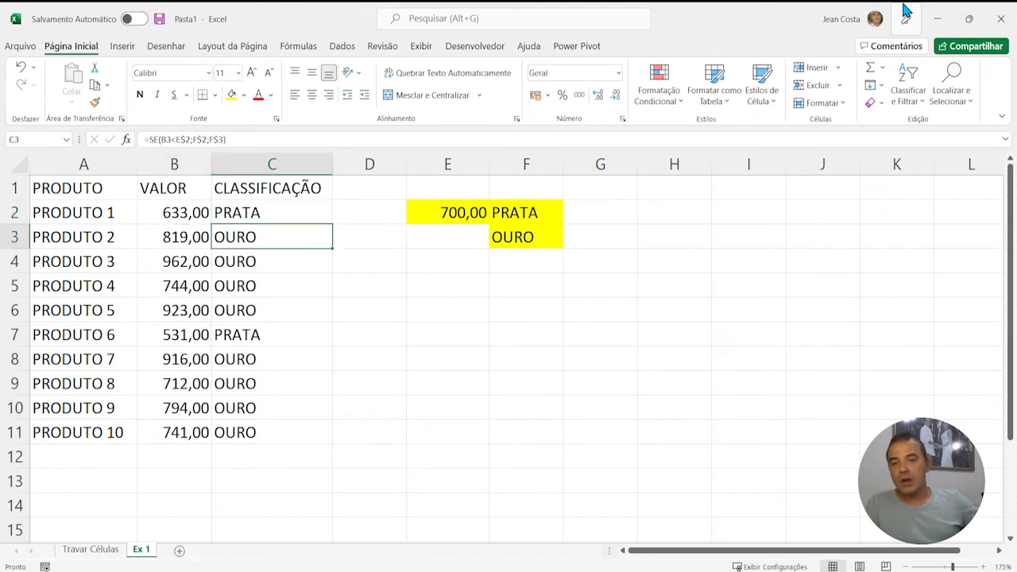
pyautogui.press('F2')
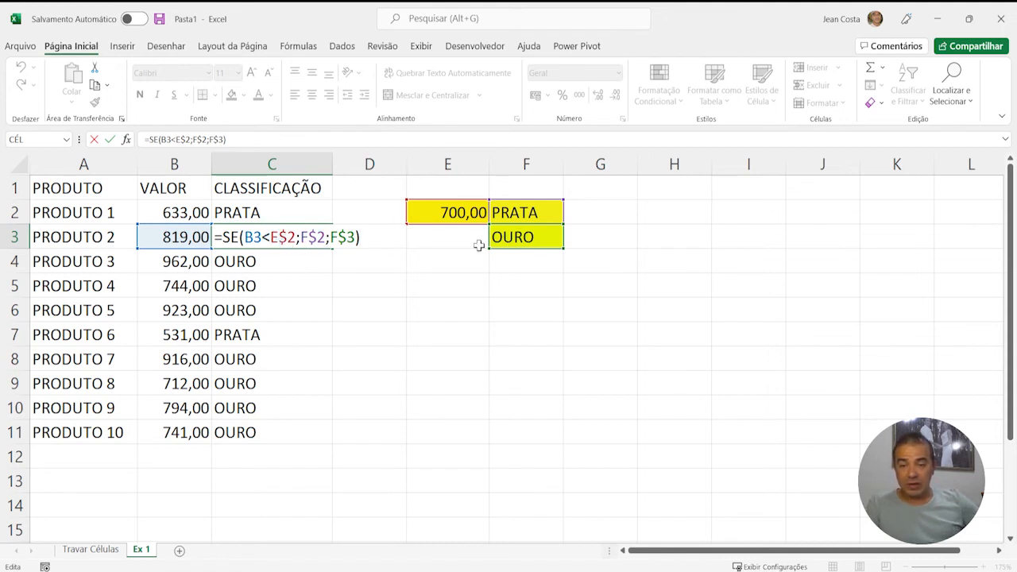
pyautogui.press('Escape')
pyautogui.press('Down')
pyautogui.press('F2')
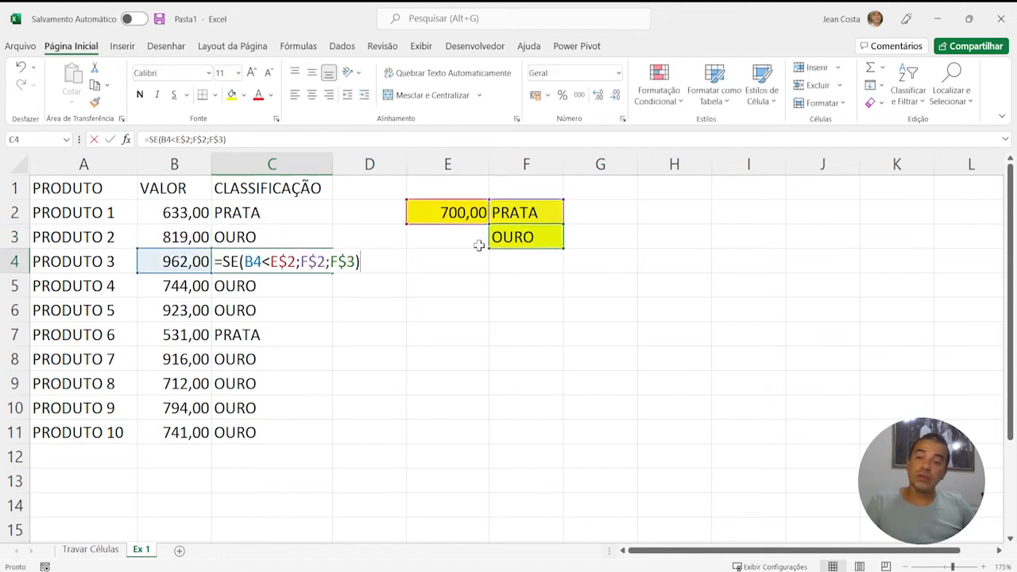
pyautogui.press('Return')
pyautogui.press('F2')
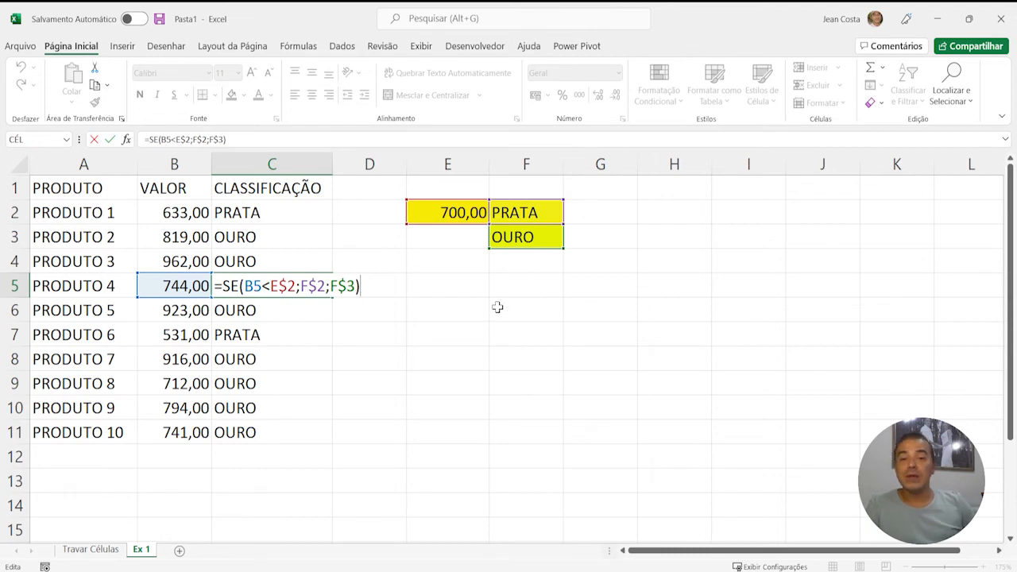
pyautogui.hotkey('ctrl', 'Return')
# Step: Review the copied SE formulas in the lower rows of the classification column, down to C10
pyautogui.press('Down')
pyautogui.press('Down')
pyautogui.press('Down')
pyautogui.press('Down')
pyautogui.press('Down')
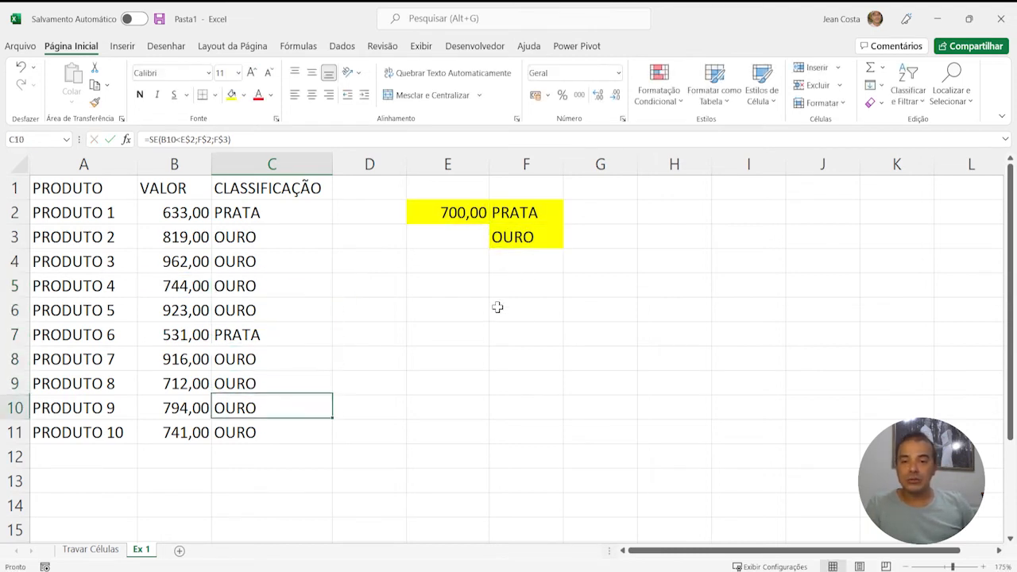
pyautogui.press('Up')
pyautogui.press('Up')
pyautogui.press('Up')
pyautogui.press('Up')
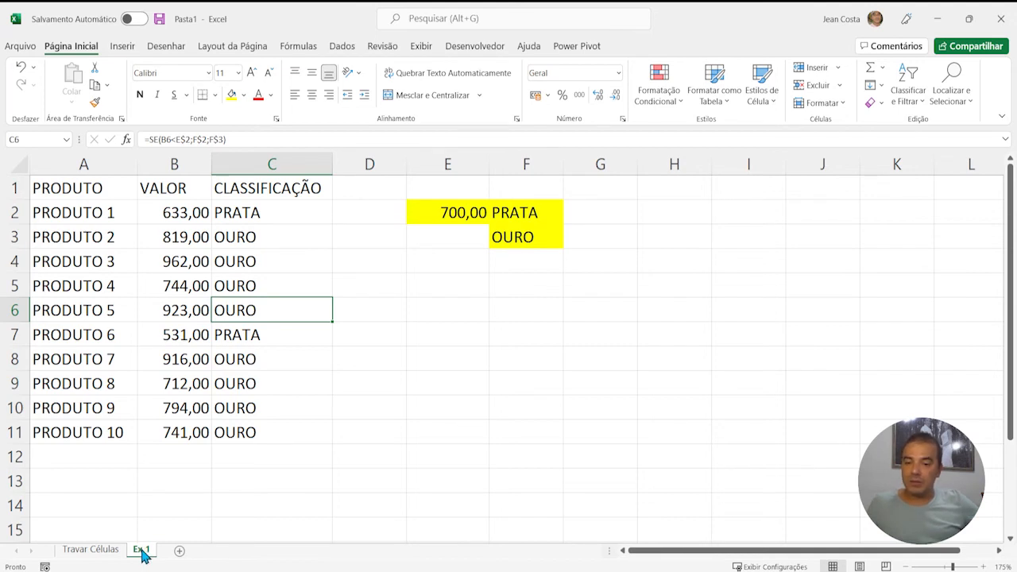
# Step: Duplicate the Ex 1 sheet and delete columns E and F from the copy
pyautogui.moveTo(141, 554); pyautogui.dragTo(193, 562)
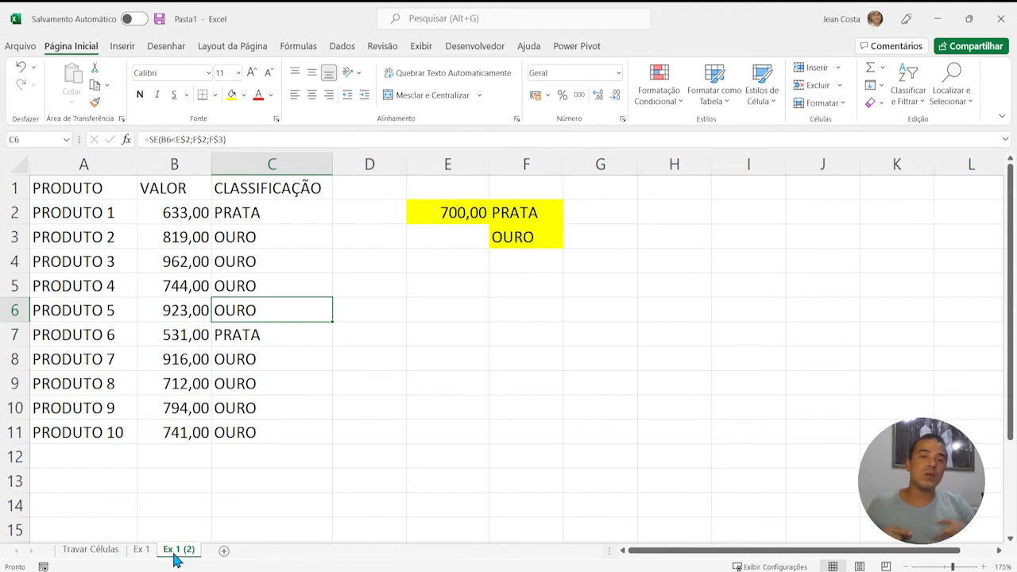
pyautogui.moveTo(369, 407); pyautogui.dragTo(447, 408)
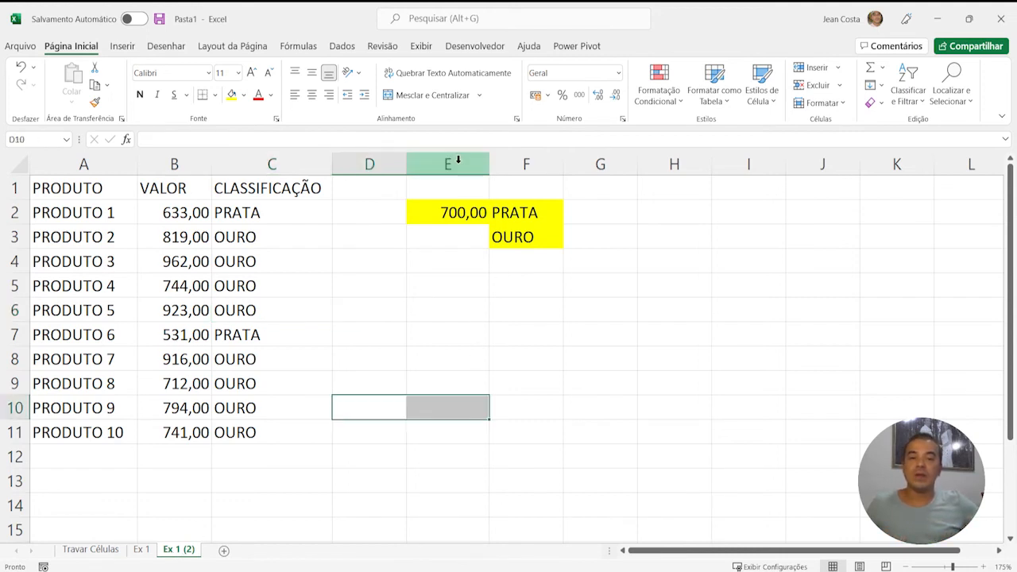
pyautogui.moveTo(454, 164); pyautogui.dragTo(577, 162)
pyautogui.click(565, 260)
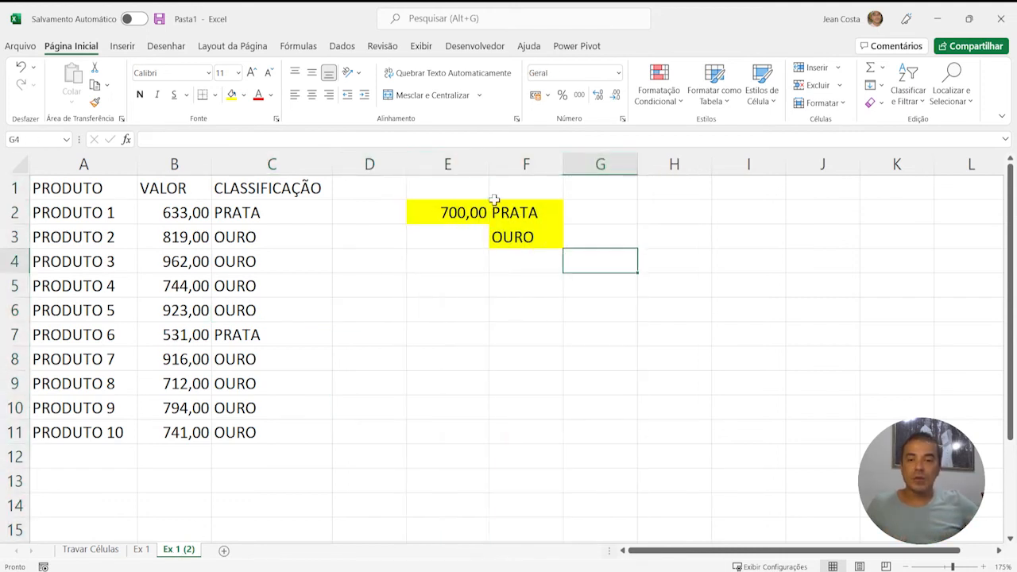
pyautogui.click(467, 163)
pyautogui.moveTo(467, 163); pyautogui.dragTo(533, 162)
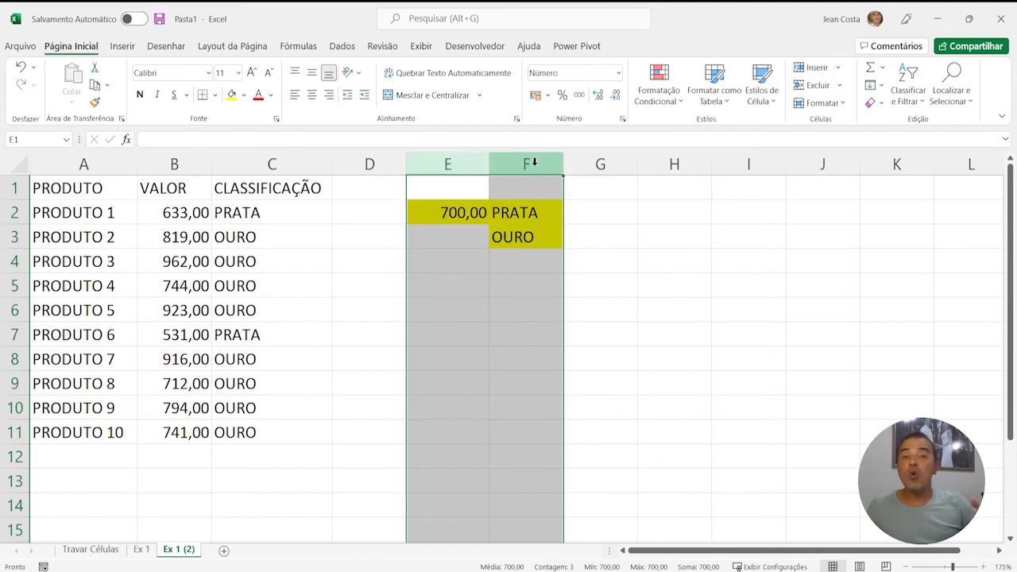
pyautogui.hotkey('ctrl', '-')
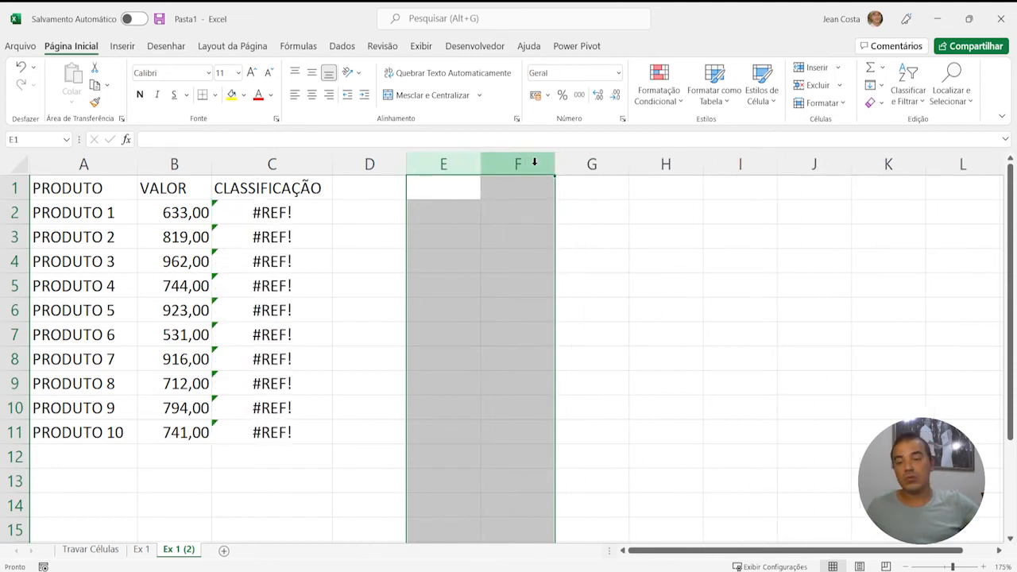
# Step: Clear the classification formulas in C2 through C11 and the CLASSIFICAÇÃO heading in C1 on the duplicated sheet
pyautogui.click(295, 216)
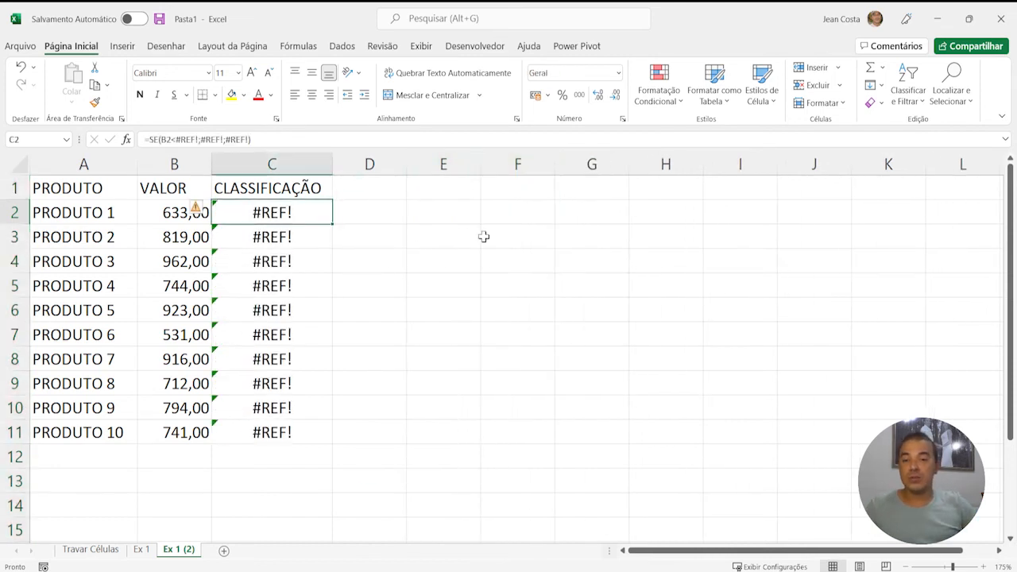
pyautogui.press('F2')
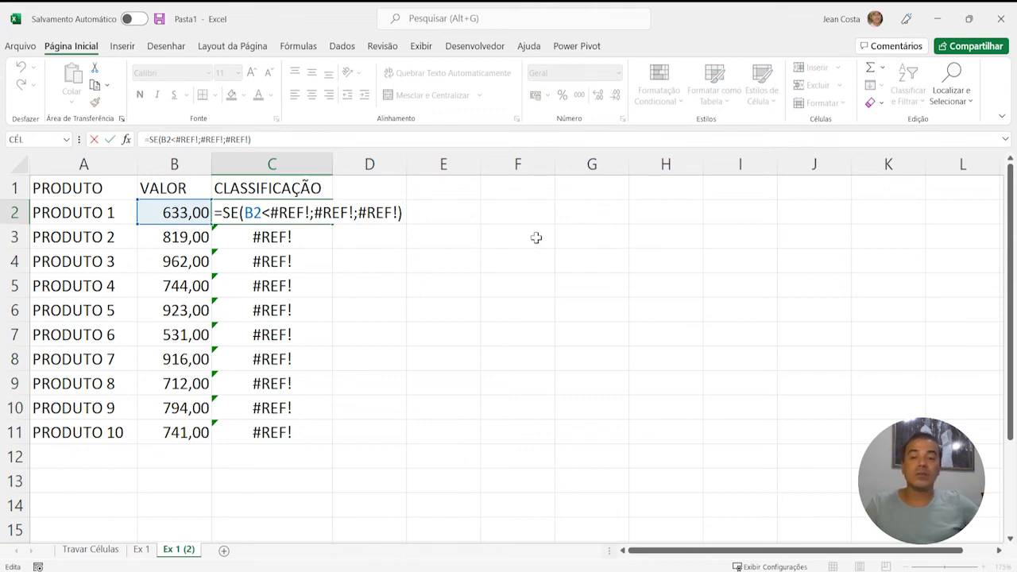
pyautogui.press('Escape')
pyautogui.press('Up')
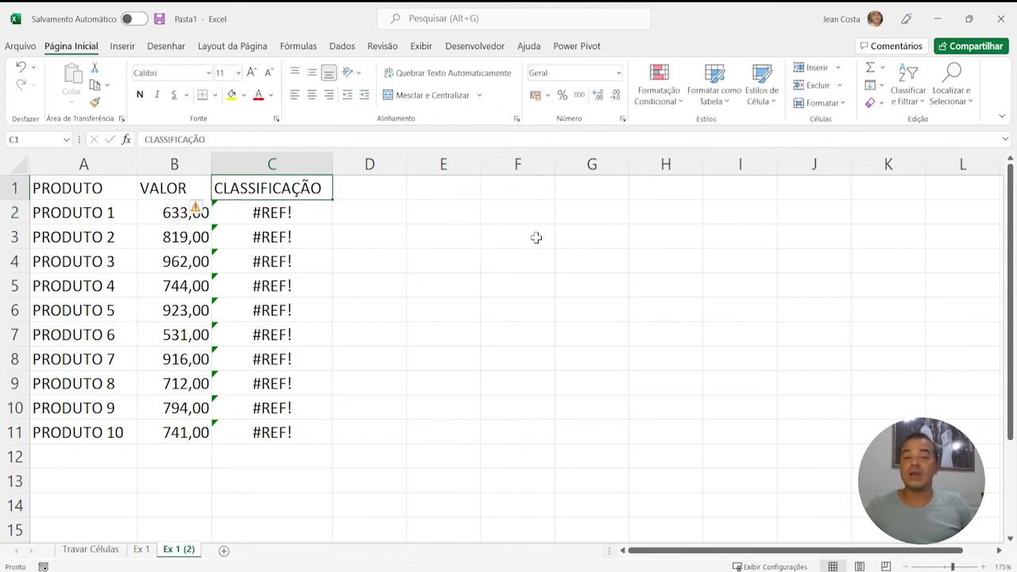
pyautogui.press('Down')
pyautogui.hotkey('ctrl', 'shift', 'Down')
pyautogui.press('Delete')
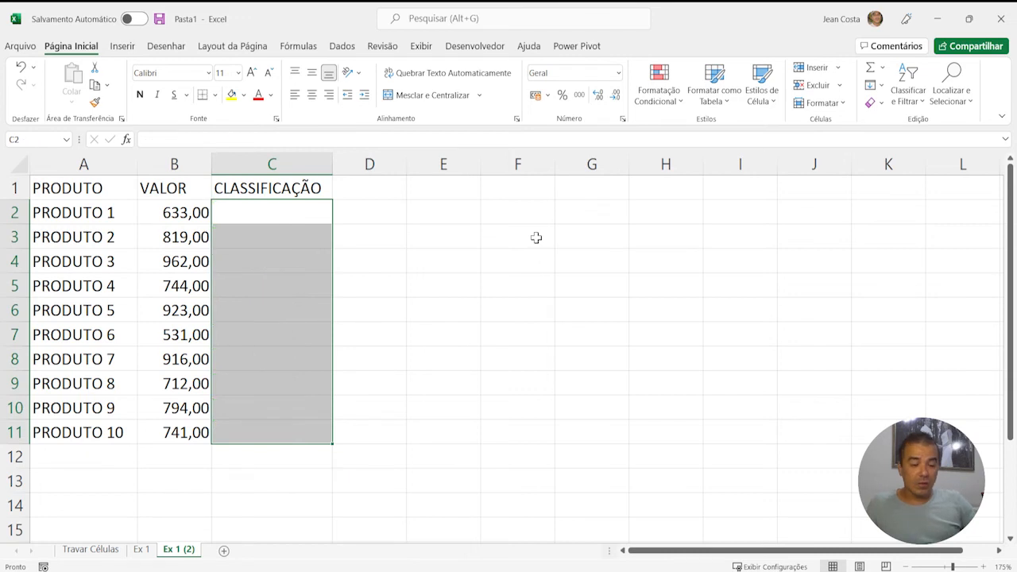
pyautogui.press('Up')
pyautogui.press('Delete')
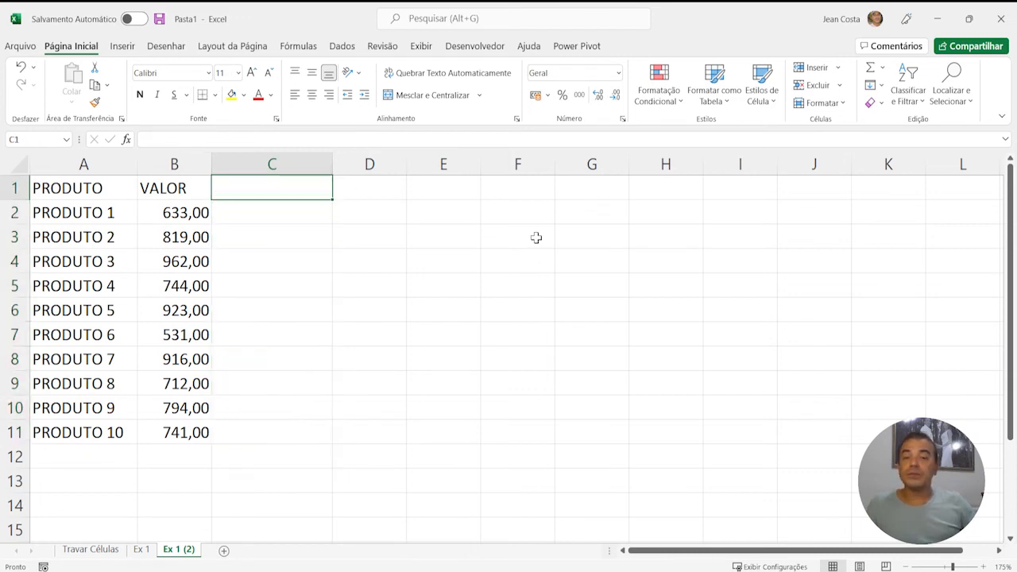
pyautogui.press('Down')
pyautogui.press('Down')
pyautogui.press('Down')
pyautogui.press('Down')
pyautogui.press('Down')
pyautogui.press('Down')
pyautogui.press('Down')
pyautogui.press('Down')
pyautogui.press('Down')
pyautogui.press('Down')
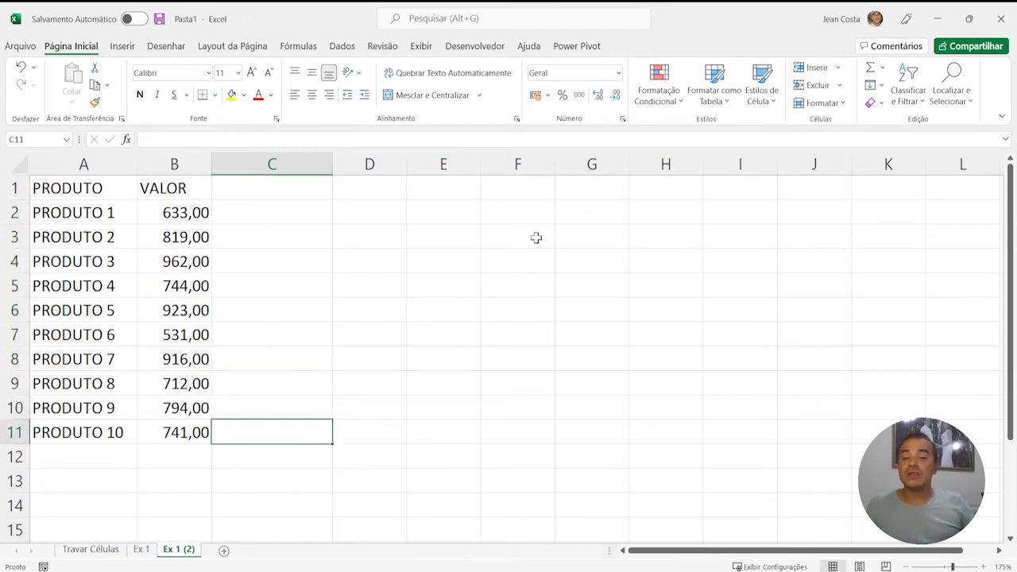
pyautogui.press('Up')
pyautogui.press('Up')
pyautogui.press('Up')
pyautogui.press('Up')
pyautogui.press('Up')
pyautogui.press('Up')
pyautogui.press('Up')
pyautogui.press('Up')
pyautogui.press('Up')
pyautogui.press('Up')
pyautogui.press('Down')
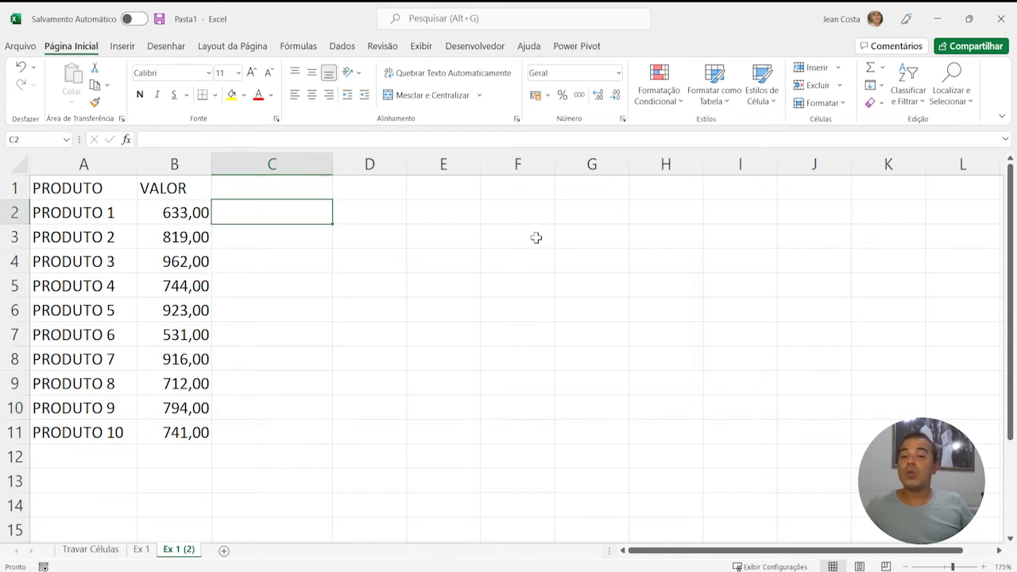
pyautogui.press('Right')
pyautogui.press('Left')
pyautogui.press('Left')
pyautogui.press('Down')
pyautogui.press('Down')
pyautogui.press('Down')
pyautogui.press('Down')
pyautogui.press('Down')
pyautogui.press('Down')
pyautogui.press('Down')
pyautogui.press('Down')
pyautogui.press('Down')
pyautogui.press('Down')
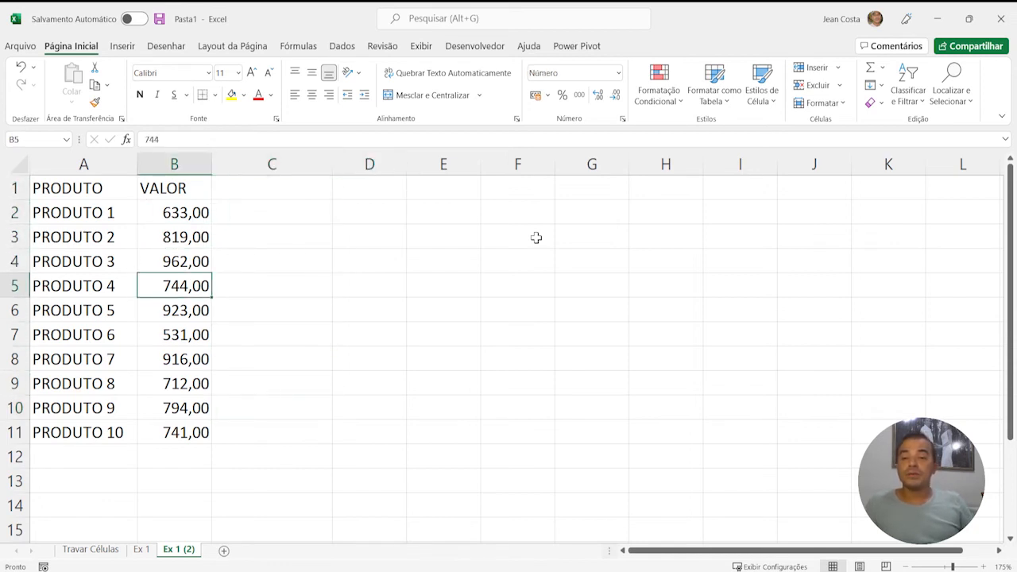
pyautogui.press('Down')
pyautogui.press('Down')
pyautogui.press('Up')
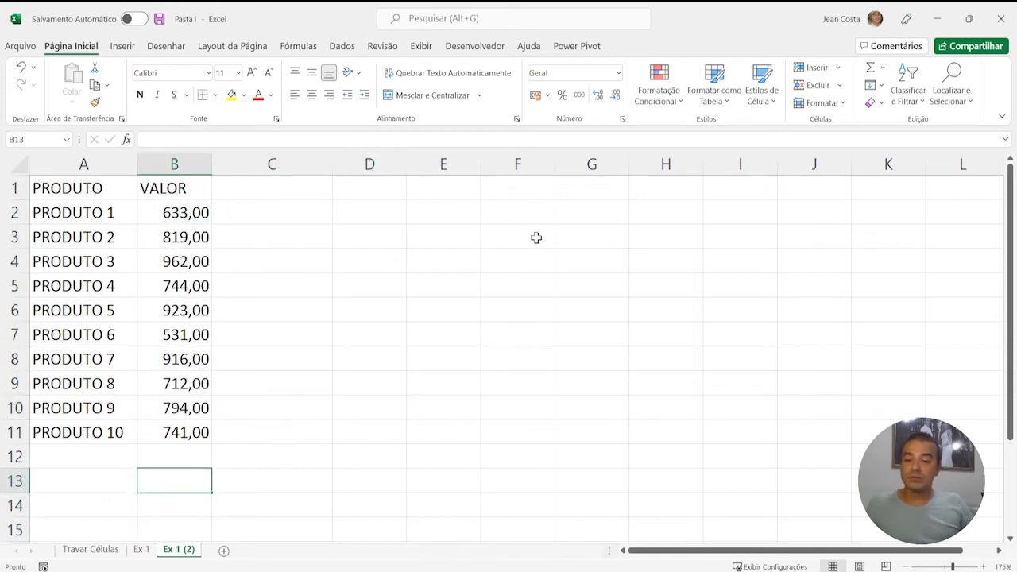
# Step: Enter =SOMA(B2:B11) in C2 to total the product values
pyautogui.press('Up')
pyautogui.press('Right')
pyautogui.press('Up')
pyautogui.press('Up')
pyautogui.press('Up')
pyautogui.press('Up')
pyautogui.press('Up')
pyautogui.press('Up')
pyautogui.press('Up')
pyautogui.press('Up')
pyautogui.press('Up')
pyautogui.press('Up')
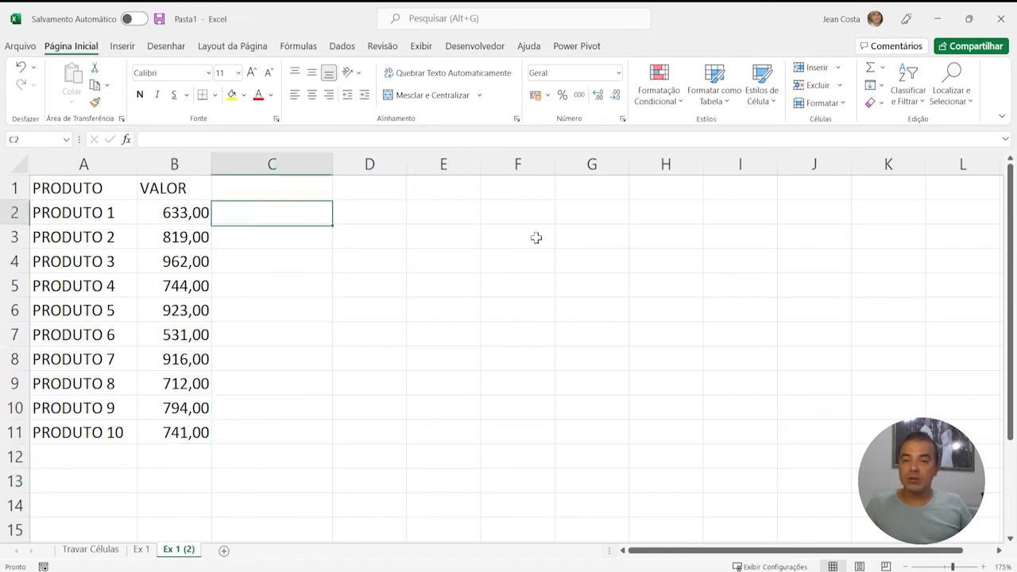
pyautogui.write('=SOMA(')
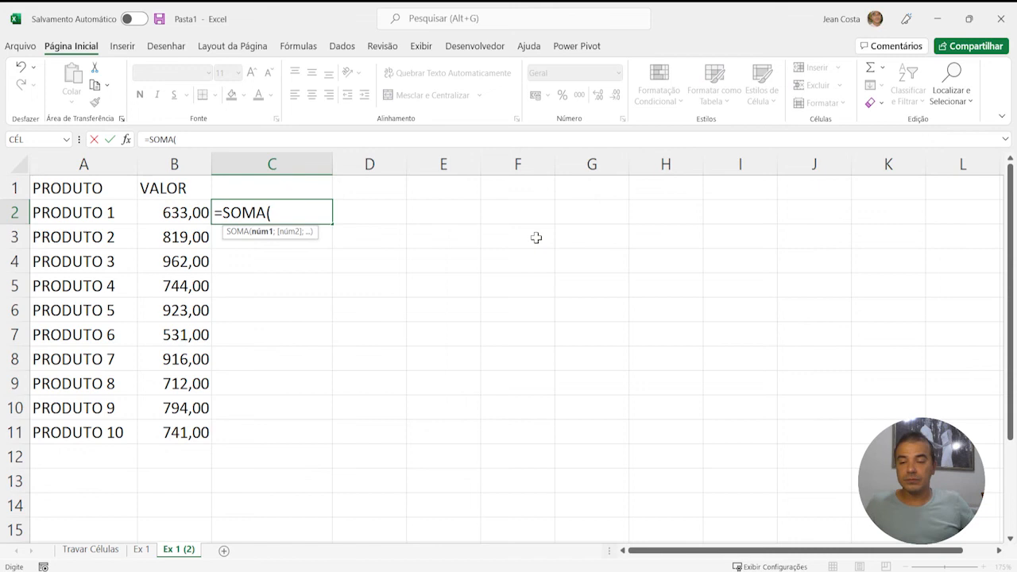
pyautogui.press('Left')
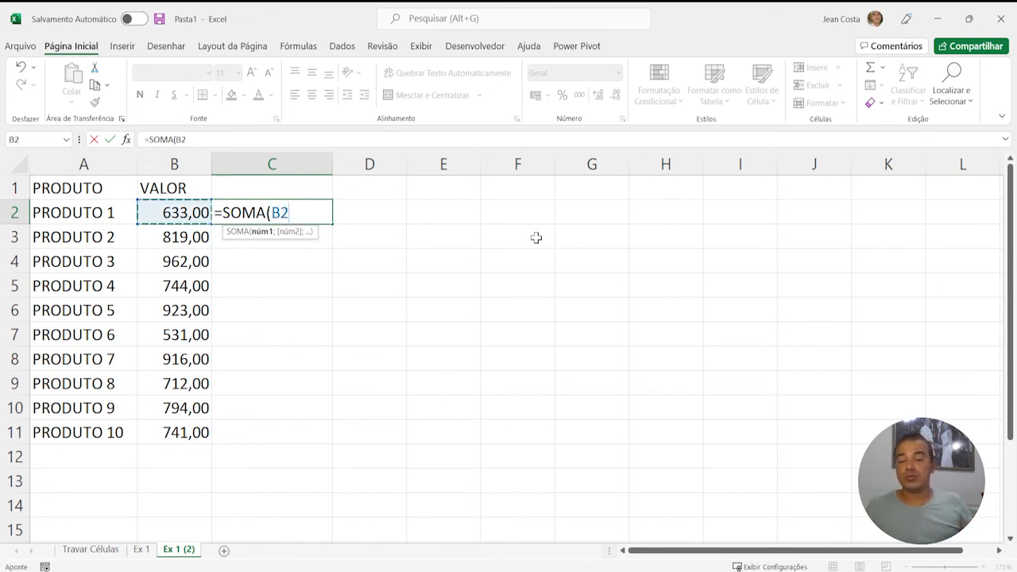
pyautogui.hotkey('ctrl', 'shift', 'Down')
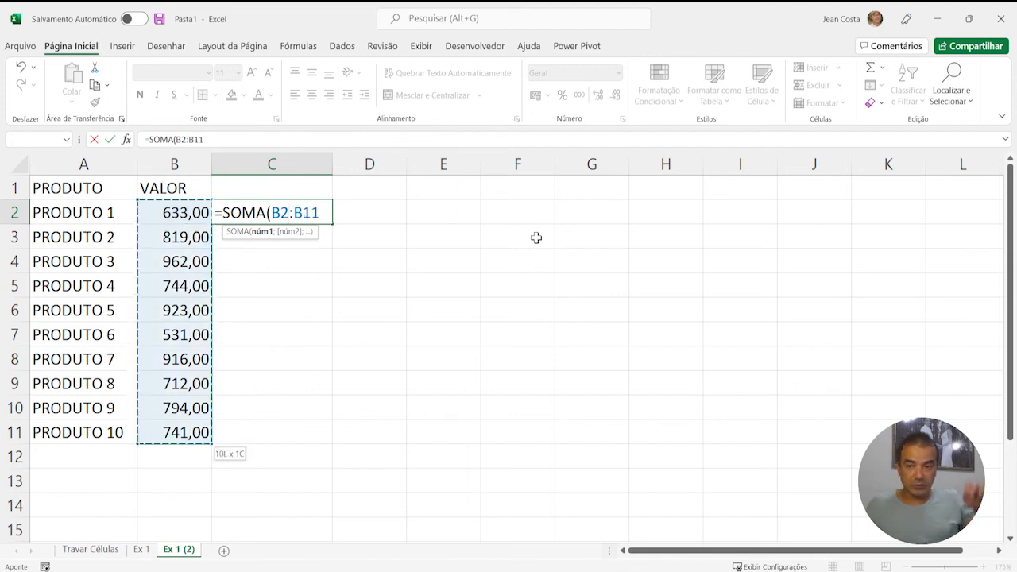
pyautogui.press('Return')
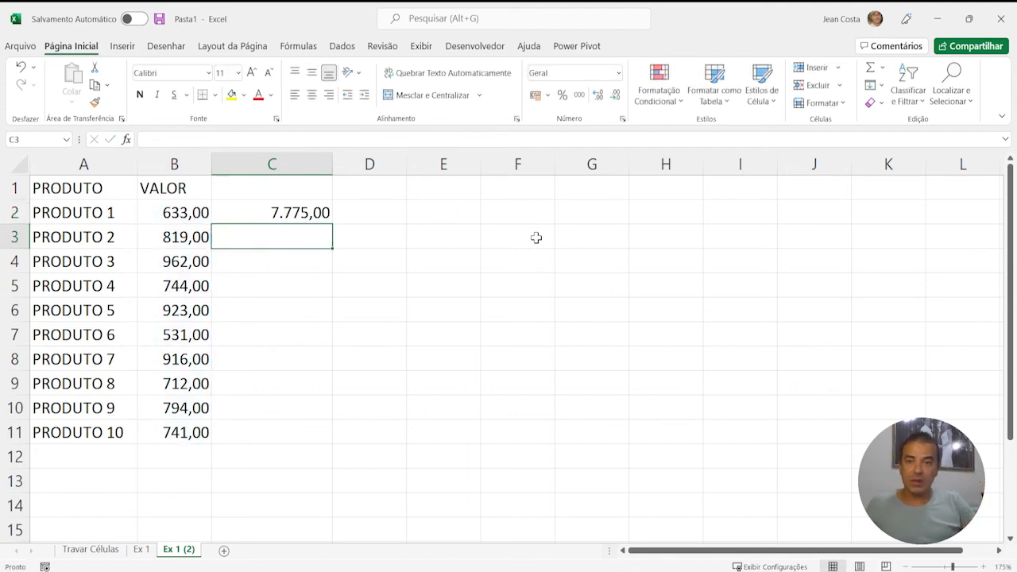
# Step: Copy the SOMA formula from C2 to C5 and inspect the range used by the pasted formula
pyautogui.press('Up')
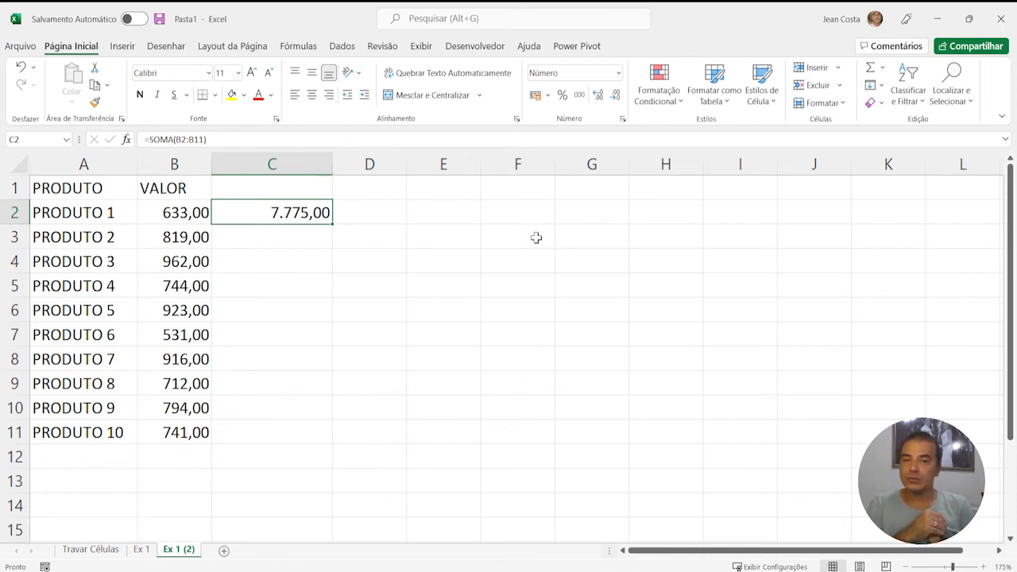
pyautogui.hotkey('ctrl', 'c')
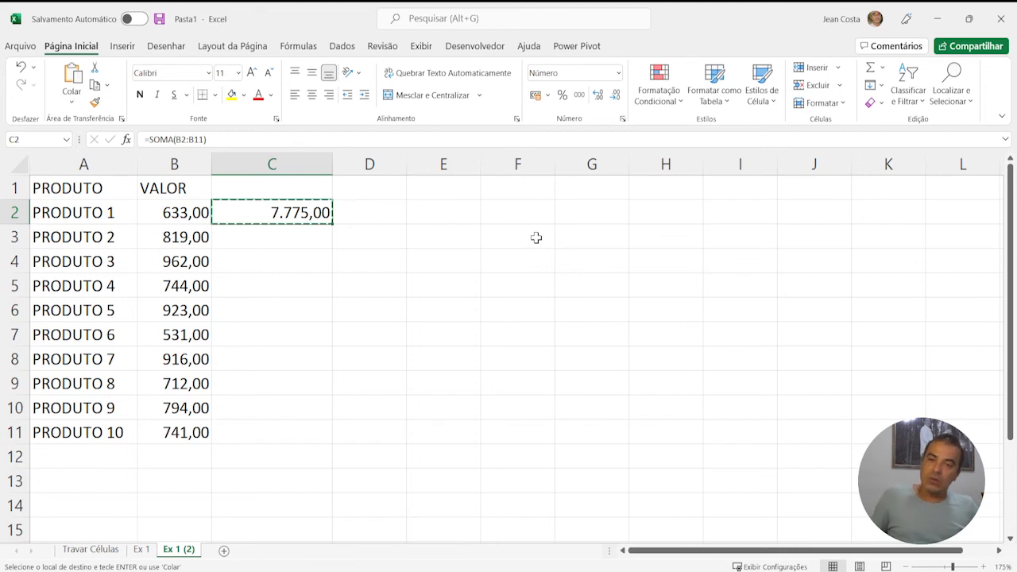
pyautogui.press('Down')
pyautogui.press('Down')
pyautogui.press('Down')
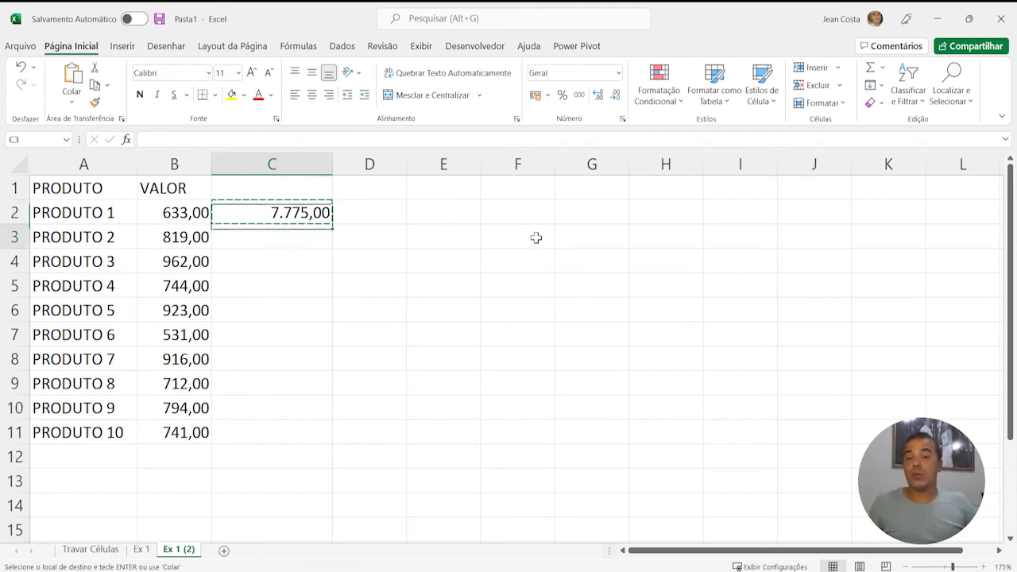
pyautogui.press('Return')
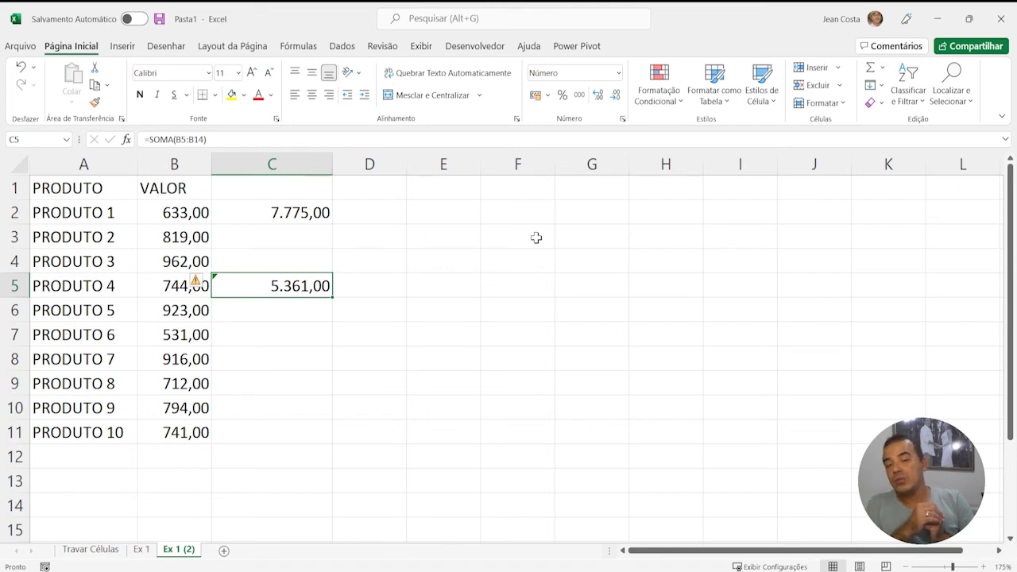
pyautogui.press('F2')
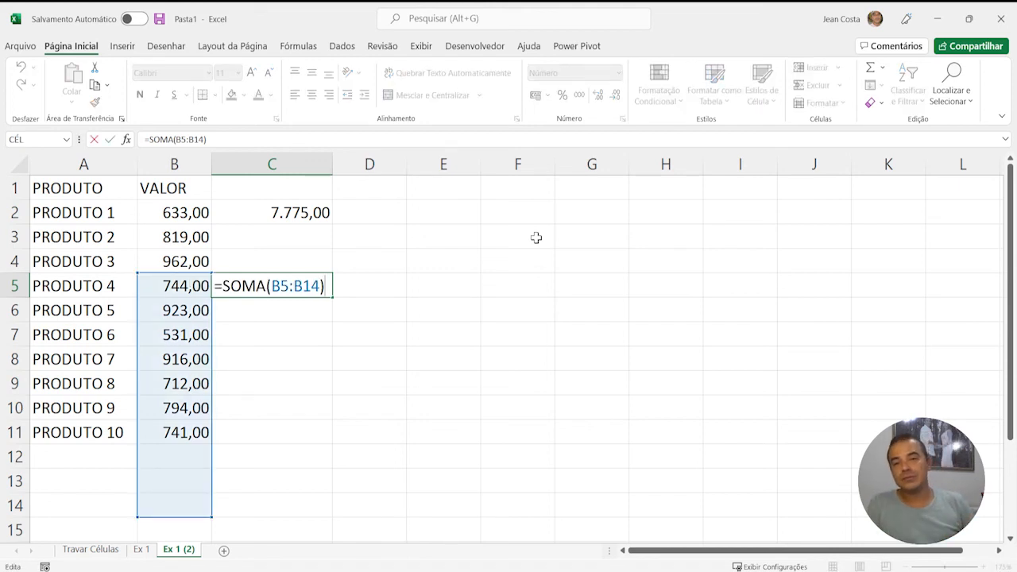
pyautogui.press('Escape')
# Step: Copy the SOMA formula from C5 to E5 and inspect the range used by the pasted formula
pyautogui.hotkey('ctrl', 'c')
pyautogui.press('Right')
pyautogui.press('Right')
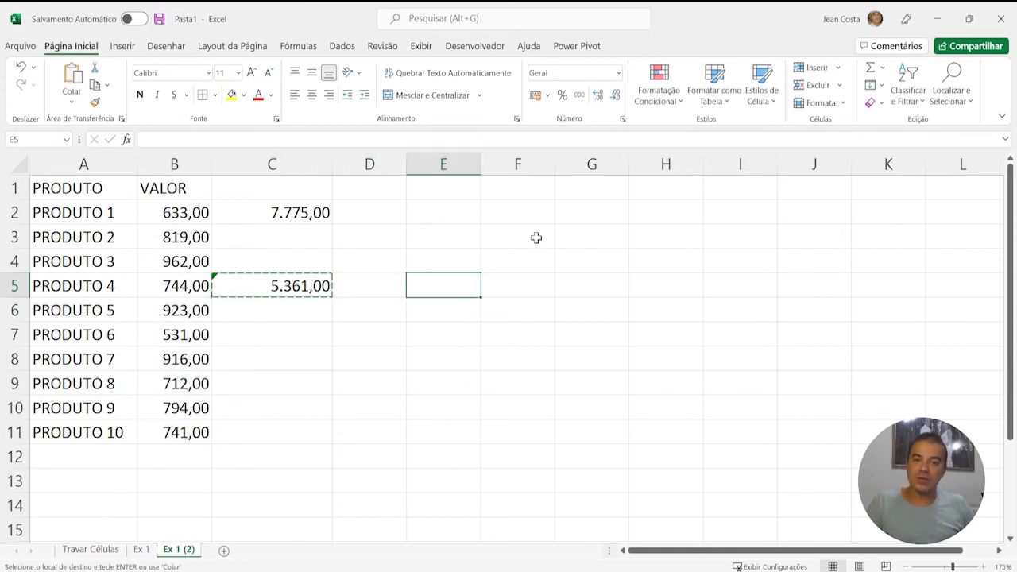
pyautogui.press('Return')
pyautogui.press('F2')
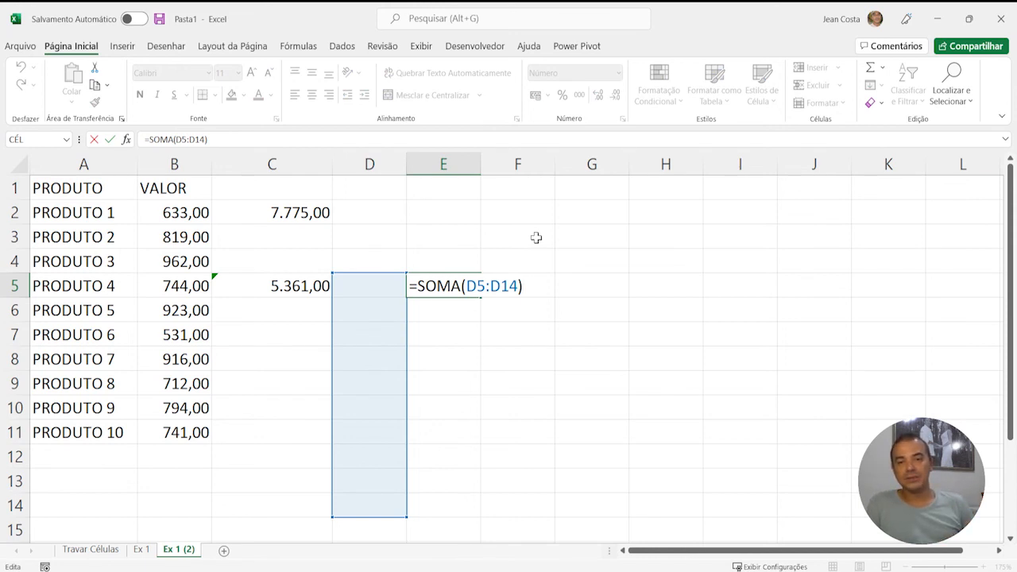
pyautogui.press('Escape')
# Step: Delete the copied SOMA formulas from E5 and C5
pyautogui.press('Delete')
pyautogui.press('Left')
pyautogui.press('Left')
pyautogui.press('Delete')
# Step: Re-enter the total in C2 with a fully locked range as =SOMA($B$2:$B$11)
pyautogui.press('Up')
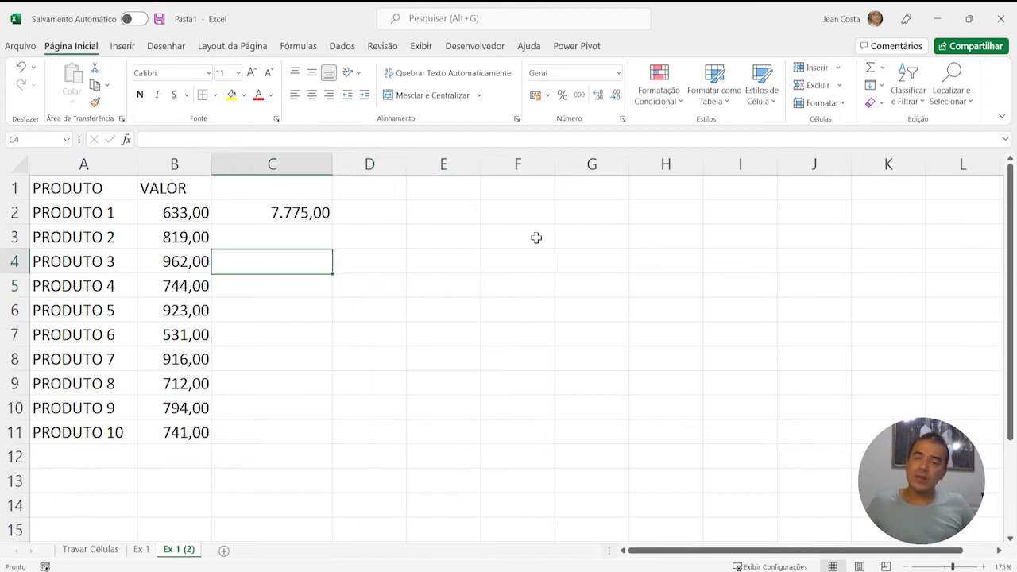
pyautogui.press('Up')
pyautogui.press('Up')
pyautogui.press('F2')
pyautogui.press('Escape')
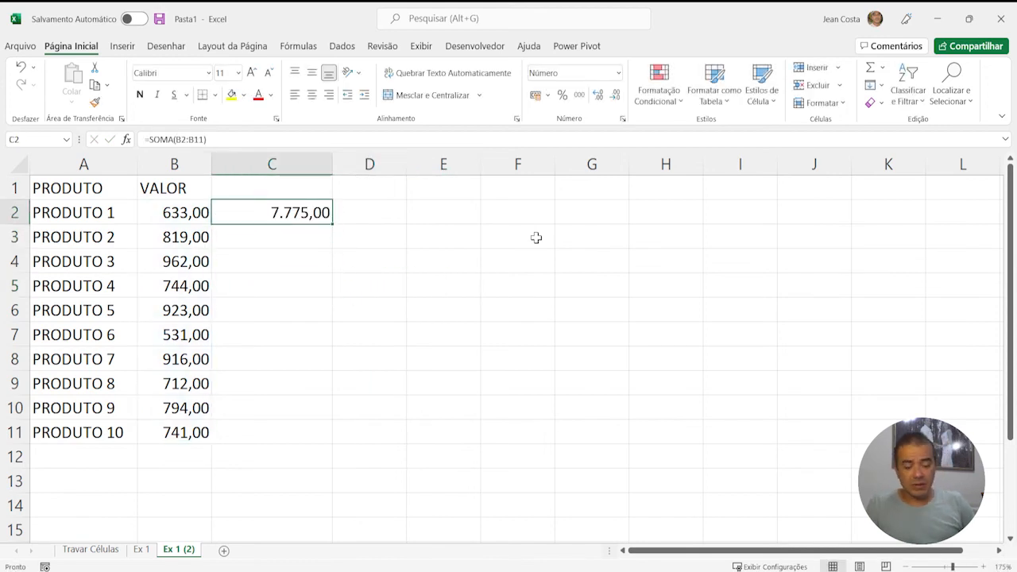
pyautogui.write('=SOMA')
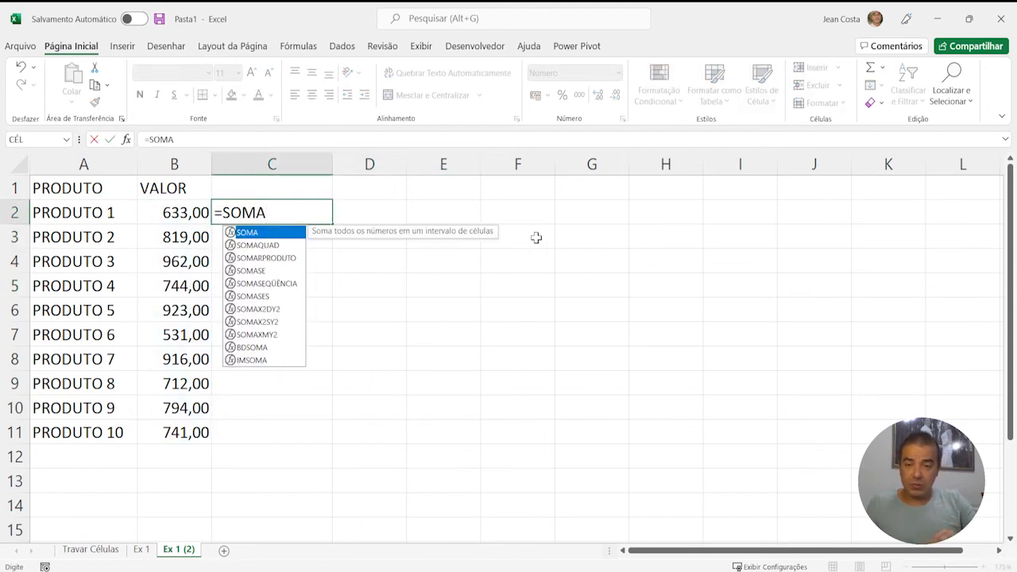
pyautogui.write('(')
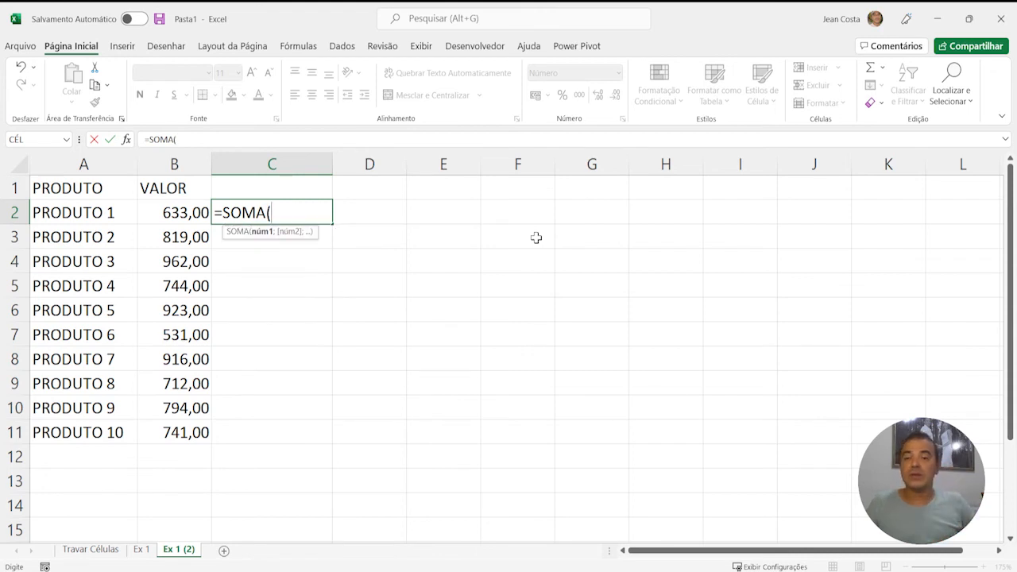
pyautogui.press('Left')
pyautogui.hotkey('ctrl', 'shift', 'Down')
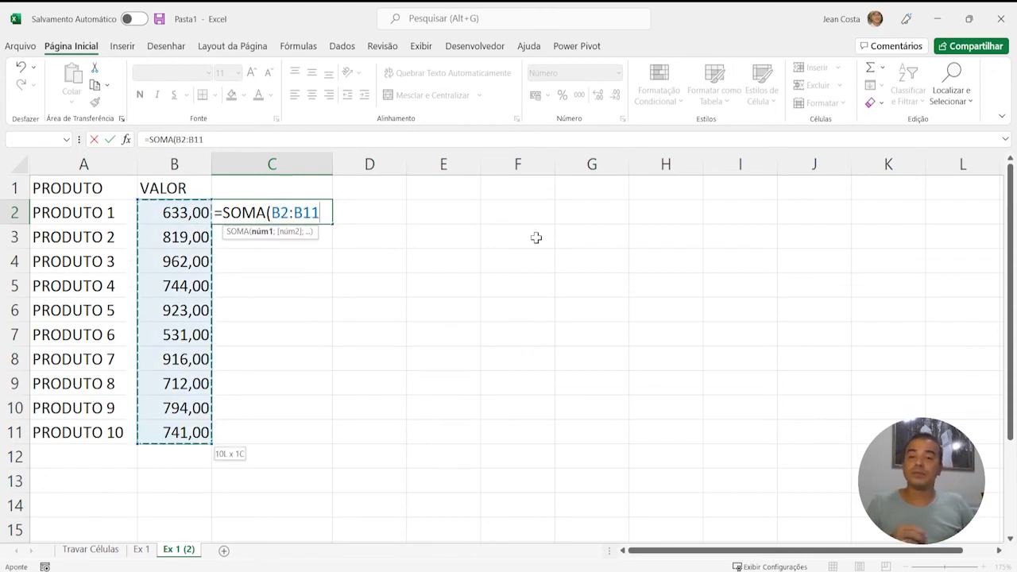
pyautogui.press('F4')
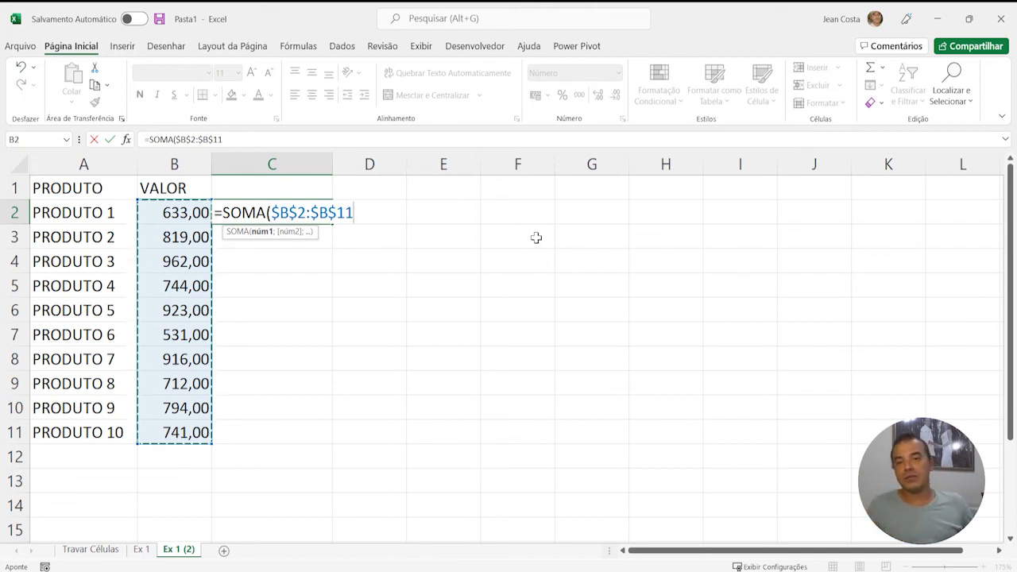
pyautogui.press('Return')
pyautogui.press('Up')
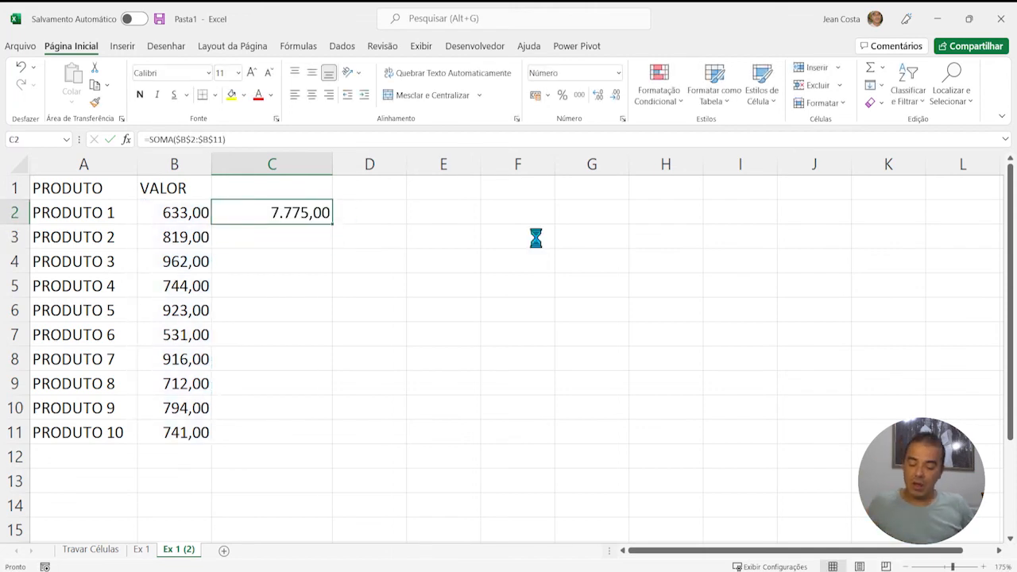
# Step: Copy the locked SOMA formula from C2 into the range E2:I12
pyautogui.hotkey('ctrl', 'c')
pyautogui.press('Right')
pyautogui.press('Right')
pyautogui.hotkey('shift', 'Right')
pyautogui.hotkey('shift', 'Right')
pyautogui.hotkey('shift', 'Right')
pyautogui.hotkey('shift', 'Right')
pyautogui.hotkey('shift', 'Down')
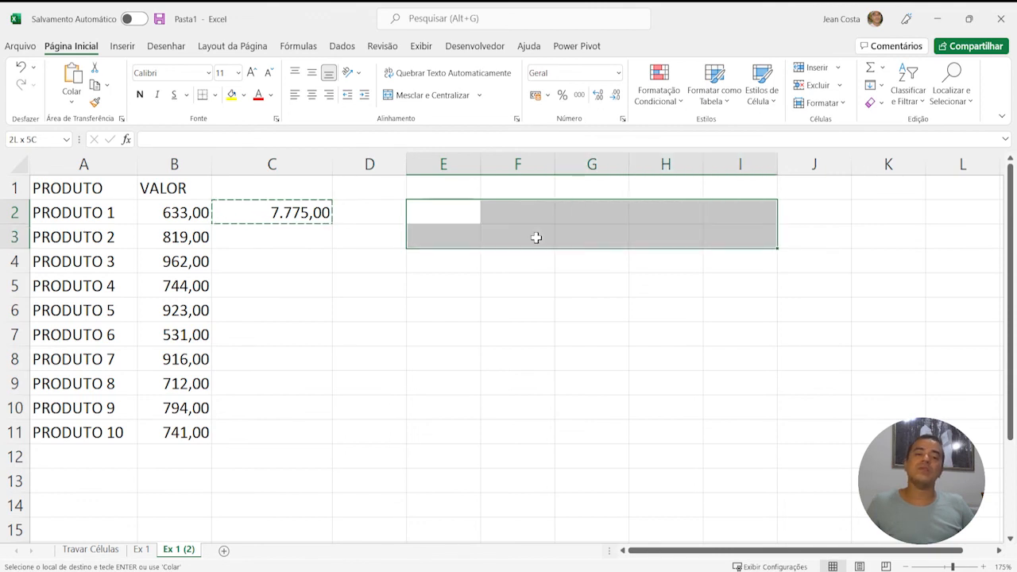
pyautogui.hotkey('shift', 'Down')
pyautogui.hotkey('shift', 'Down')
pyautogui.hotkey('shift', 'Down')
pyautogui.hotkey('shift', 'Down')
pyautogui.hotkey('shift', 'Down')
pyautogui.hotkey('shift', 'Down')
pyautogui.hotkey('shift', 'Down')
pyautogui.hotkey('shift', 'Down')
pyautogui.hotkey('shift', 'Down')
pyautogui.press('Return')
# Step: Inspect the range referenced by the pasted formulas in E2, F2, F3 and G3
pyautogui.press('Up')
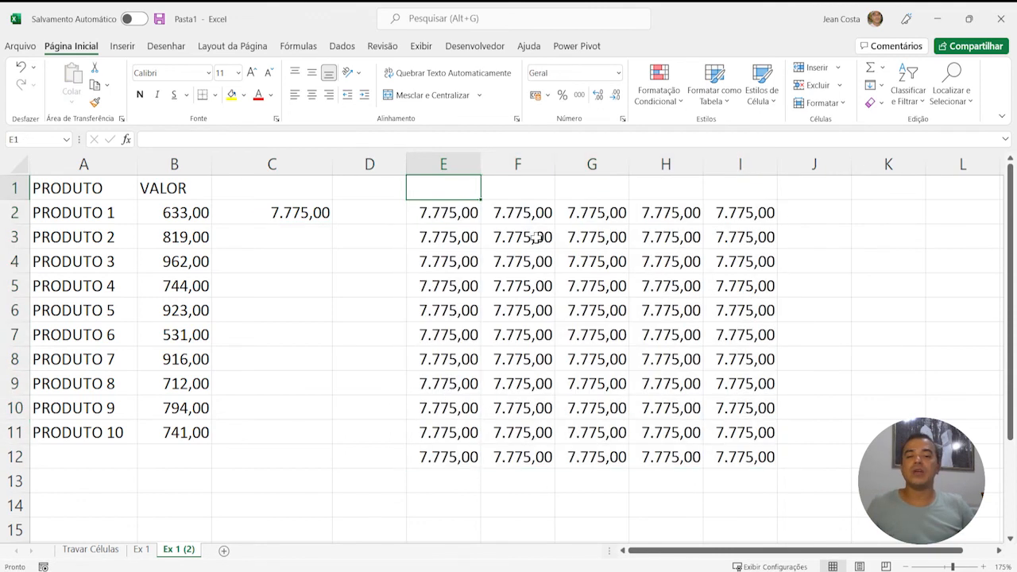
pyautogui.press('Down')
pyautogui.press('F2')
pyautogui.press('Tab')
pyautogui.press('F2')
pyautogui.press('Escape')
pyautogui.press('Down')
pyautogui.press('F2')
pyautogui.press('Escape')
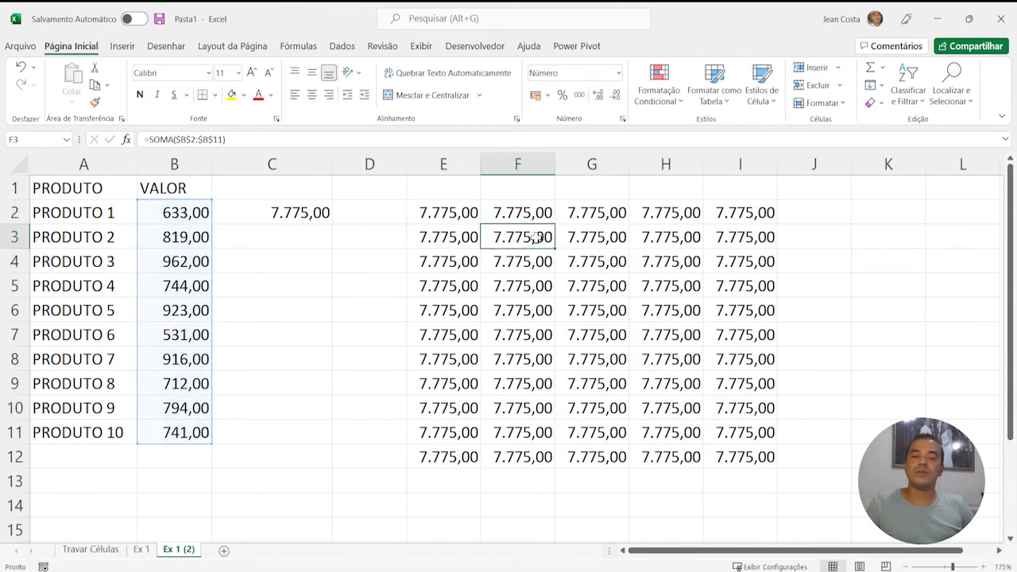
pyautogui.press('Right')
pyautogui.press('F2')
pyautogui.press('Escape')
pyautogui.press('Up')
pyautogui.press('Left')
pyautogui.press('F2')
# Step: Clear all contents of columns C through I on the Ex 1 (2) sheet
pyautogui.press('Left')
pyautogui.press('Left')
pyautogui.press('Left')
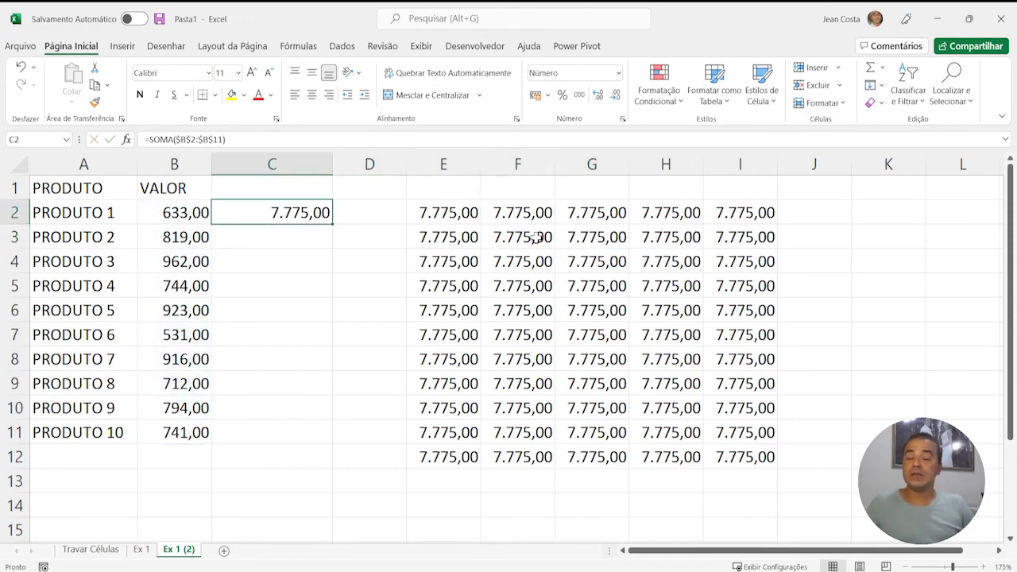
pyautogui.hotkey('ctrl', 'space')
pyautogui.hotkey('shift', 'Right')
pyautogui.hotkey('shift', 'Right')
pyautogui.hotkey('shift', 'Right')
pyautogui.hotkey('shift', 'Right')
pyautogui.hotkey('shift', 'Right')
pyautogui.hotkey('shift', 'Right')
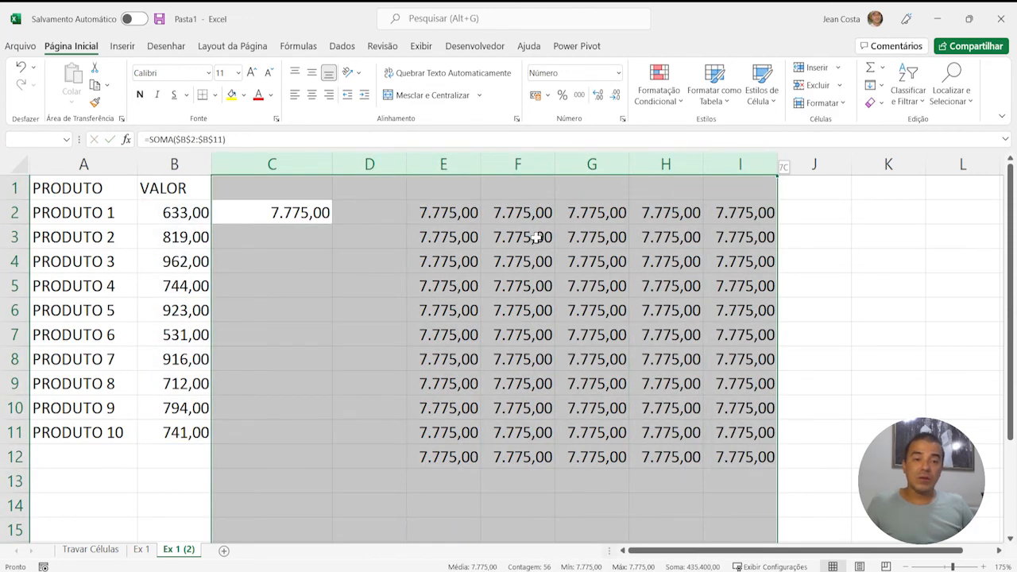
pyautogui.press('Delete')
pyautogui.press('Left')
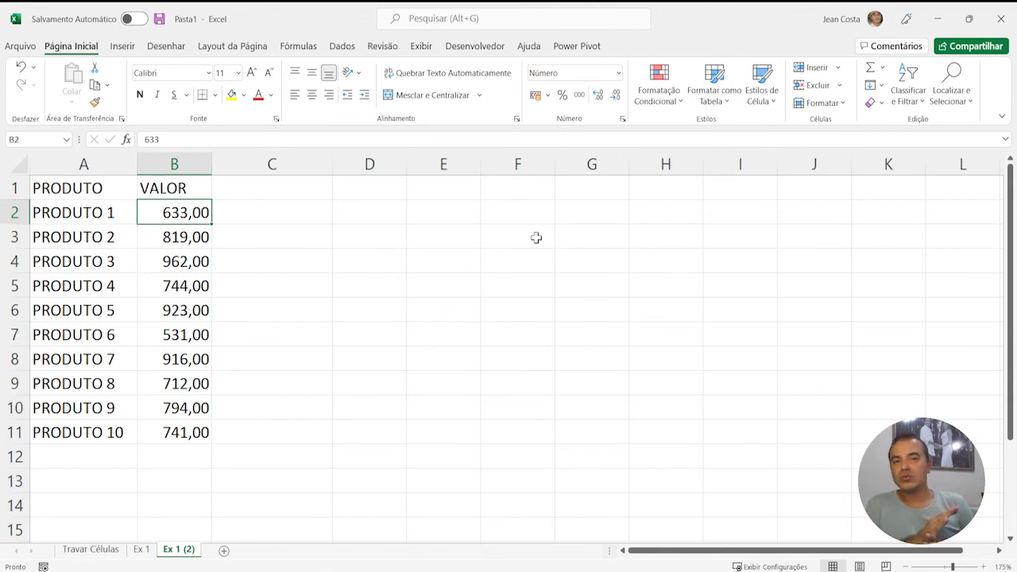
# Step: On the Travar Células sheet, examine the $ symbol in G2 and the locked SOMA range in D2
pyautogui.click(101, 554)
pyautogui.click(448, 409)
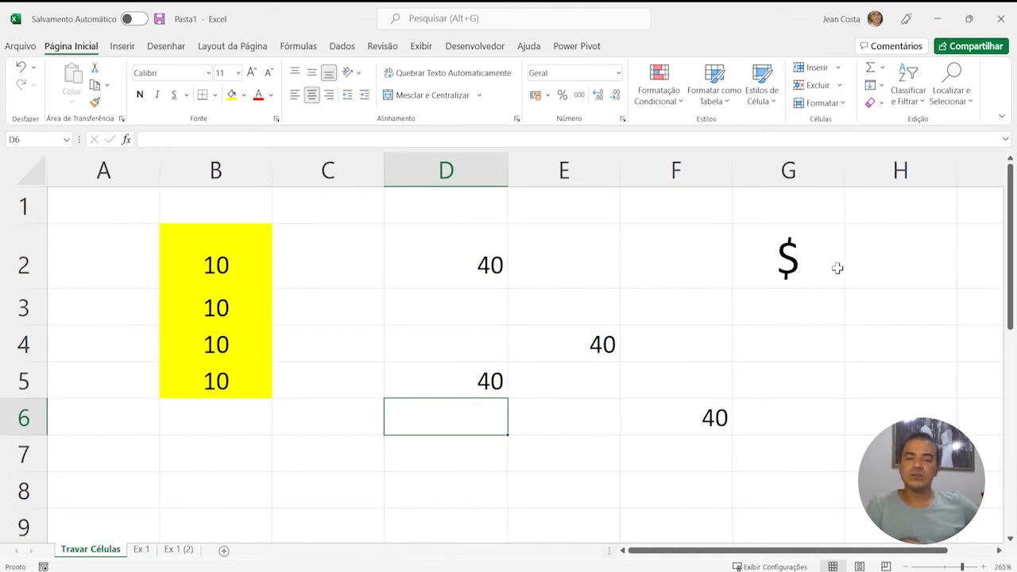
pyautogui.click(793, 267)
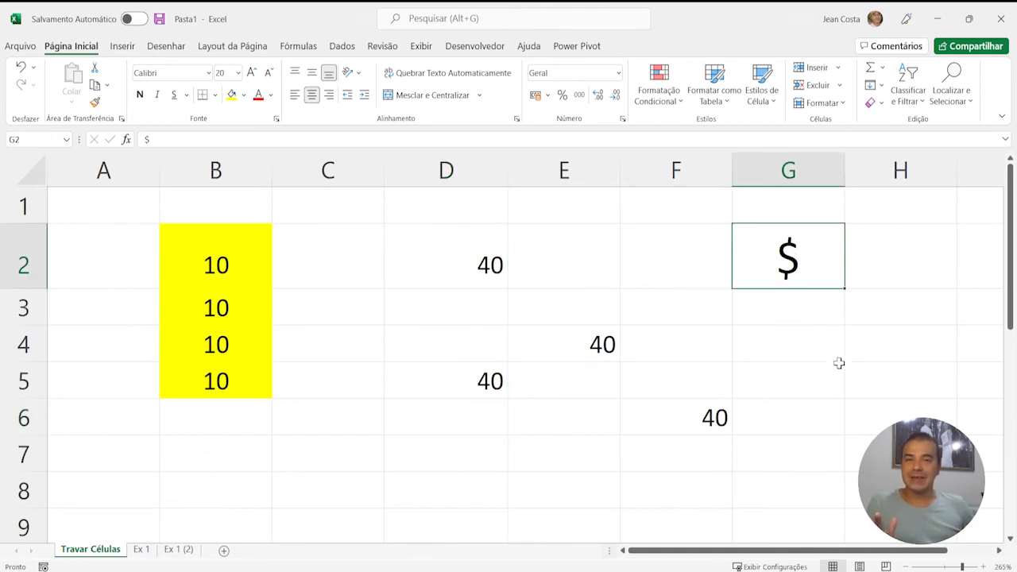
pyautogui.press('Left')
pyautogui.press('Left')
pyautogui.press('Left')
pyautogui.press('F2')
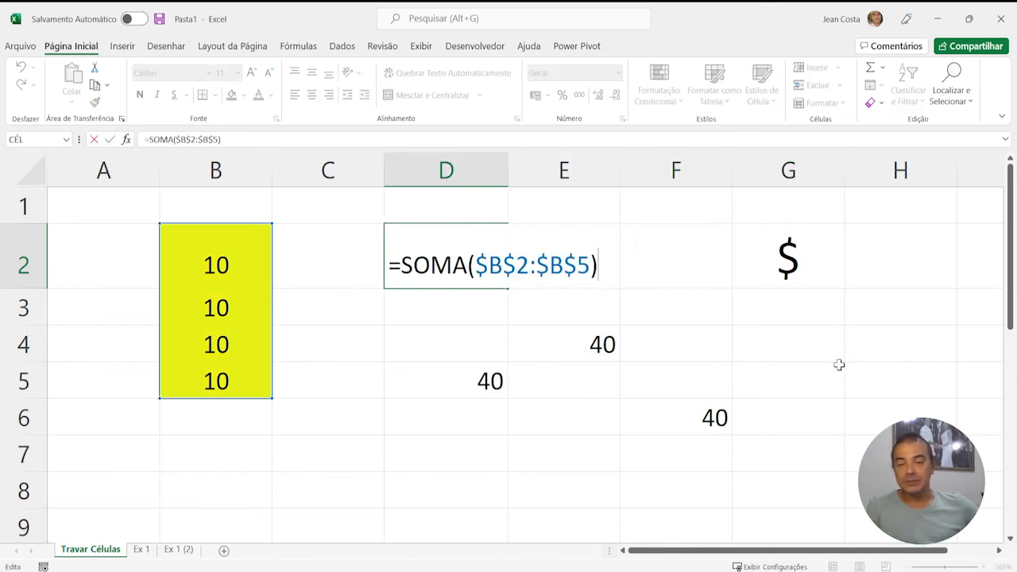
pyautogui.press('Escape')
# Step: Try entering the locked reference =$B$2 in D2 to show the $ before column and row
pyautogui.write('=')
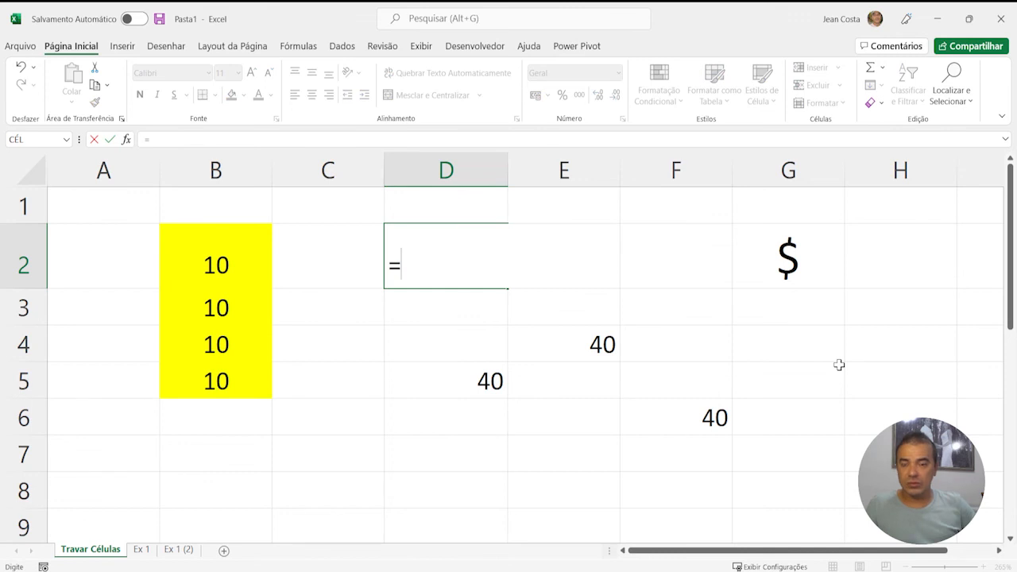
pyautogui.press('Left')
pyautogui.press('Left')
pyautogui.press('F4')
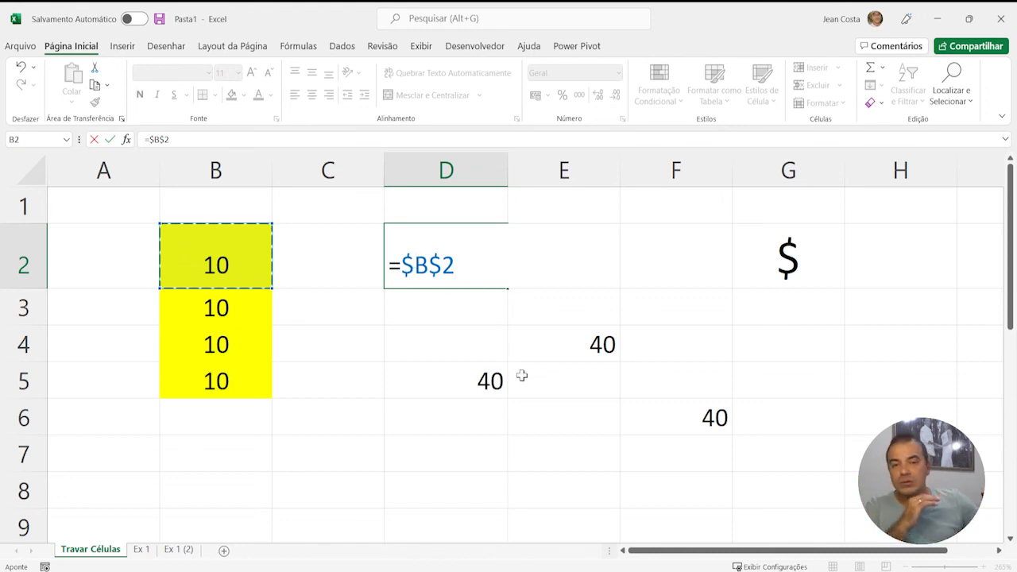
pyautogui.press('F2')
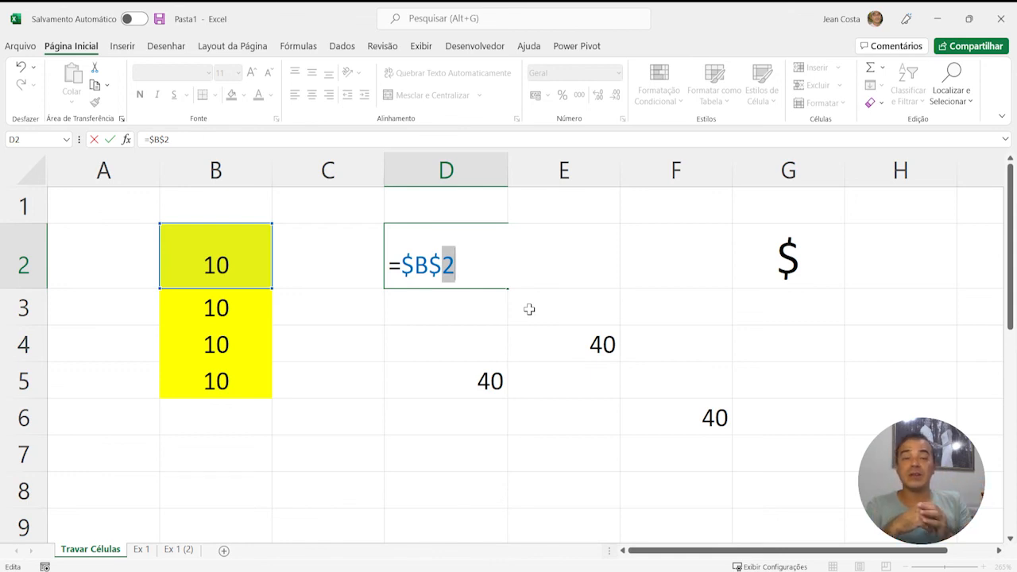
pyautogui.hotkey('ctrl', 'Return')
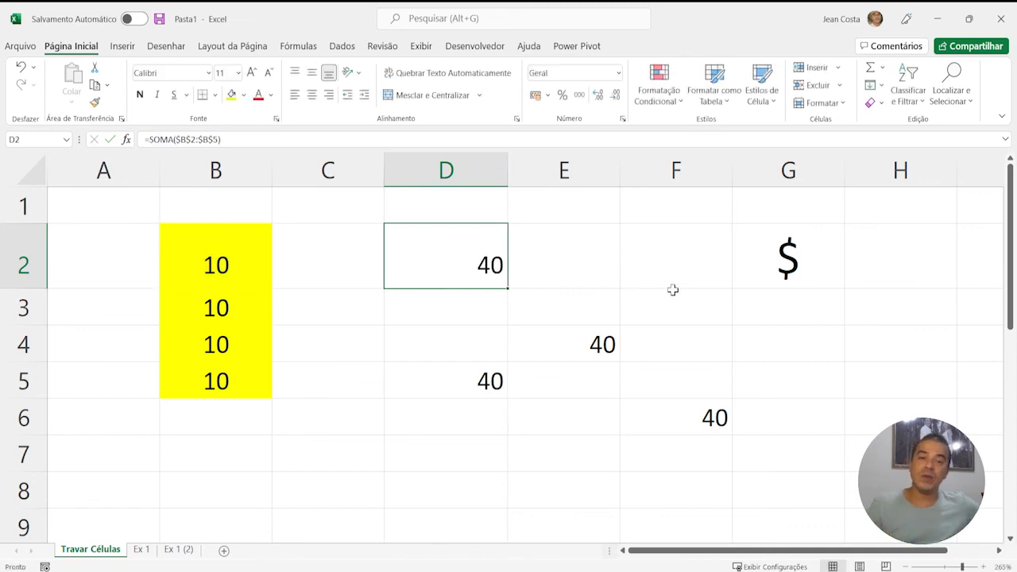
pyautogui.click(673, 290)
pyautogui.click(483, 254)
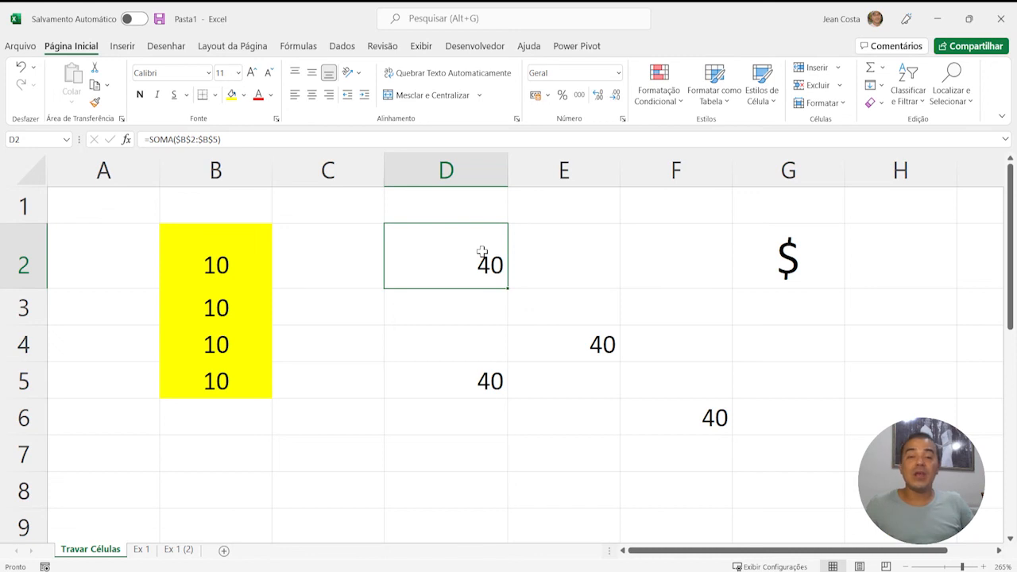
pyautogui.press('Left')
pyautogui.press('Left')
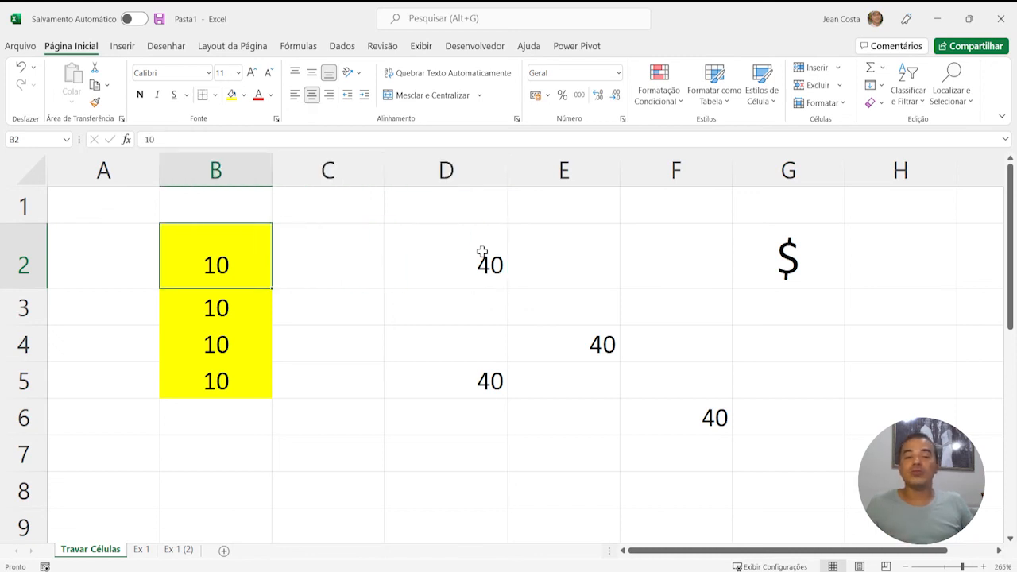